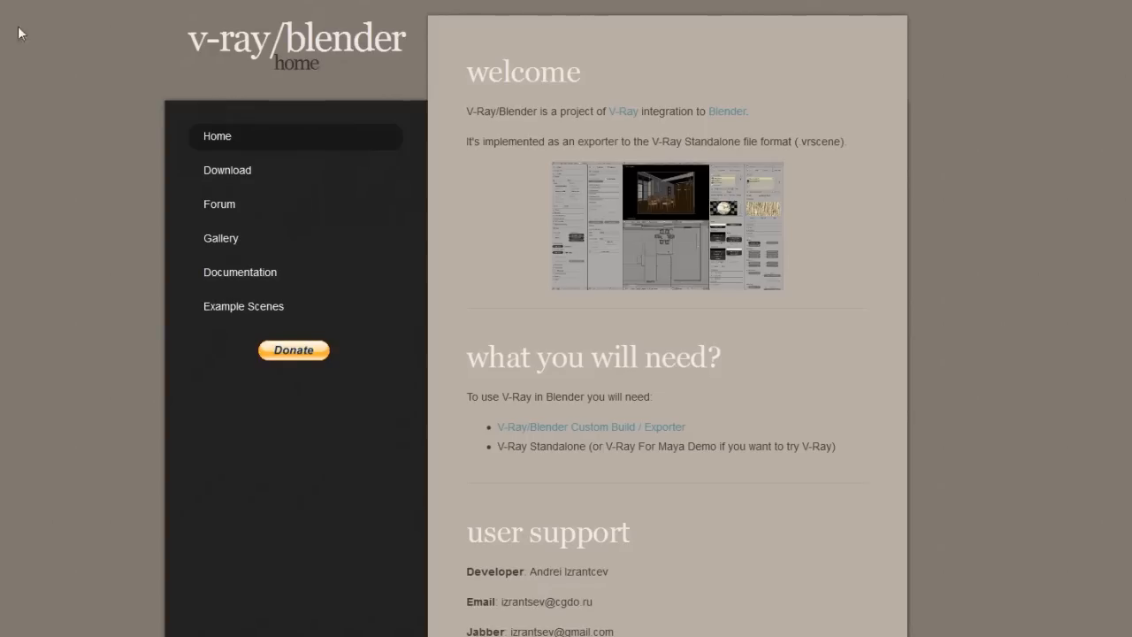
- Review the V-Ray/Blender download page, including the custom build file list and the installation and exporter instructions
left_click(232, 170)
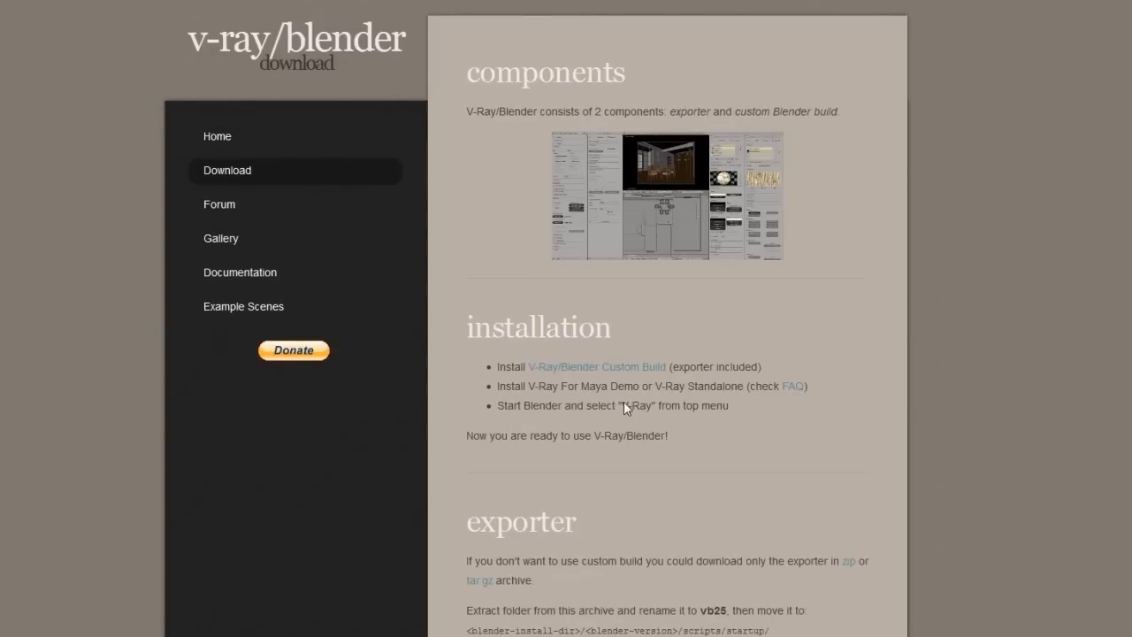
left_click(586, 370)
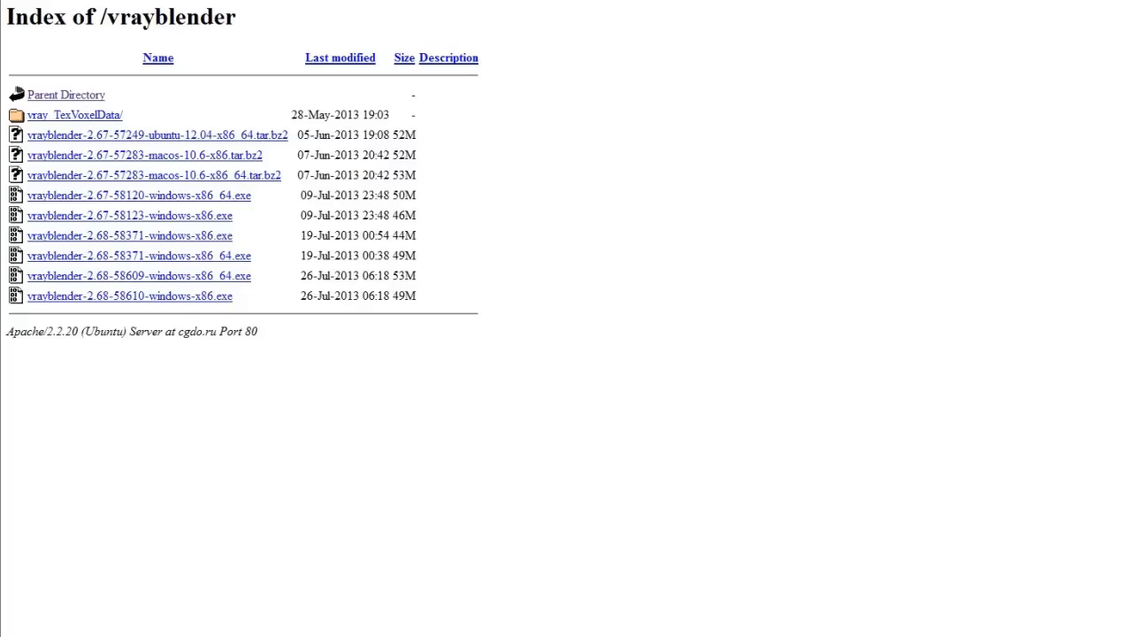
key("alt+Left")
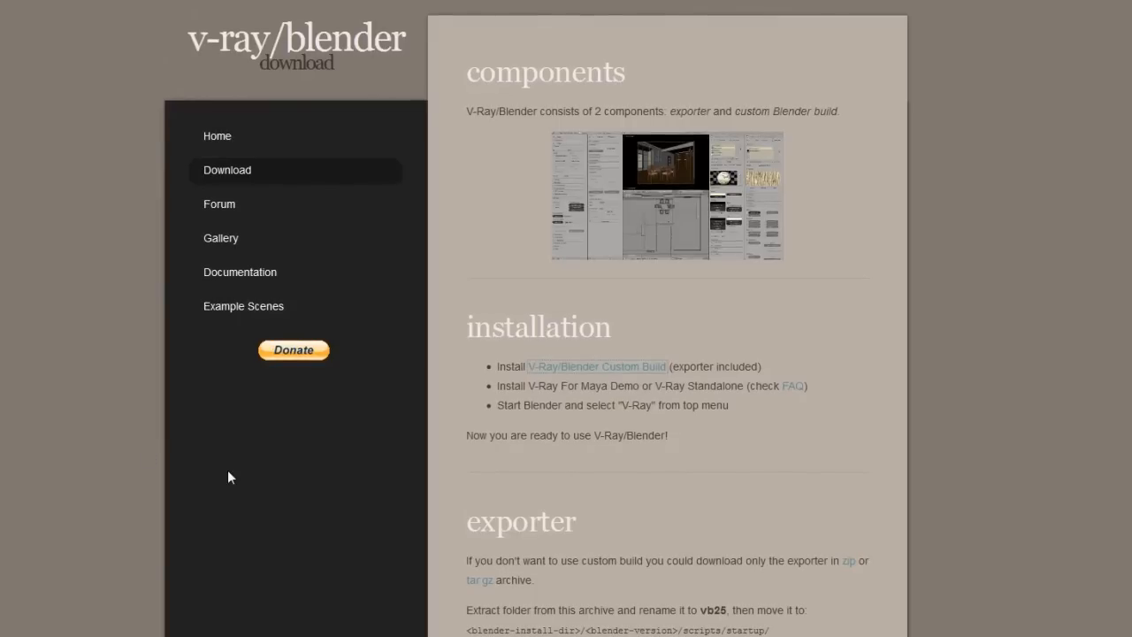
scroll(135, 438, "down", 2)
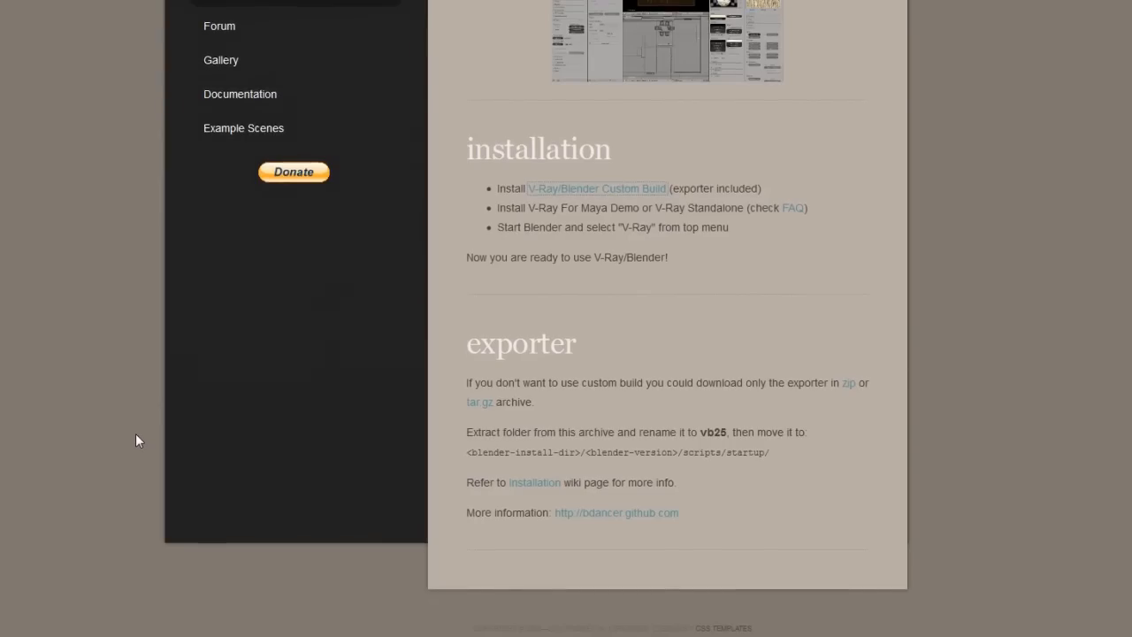
scroll(135, 433, "up", 2)
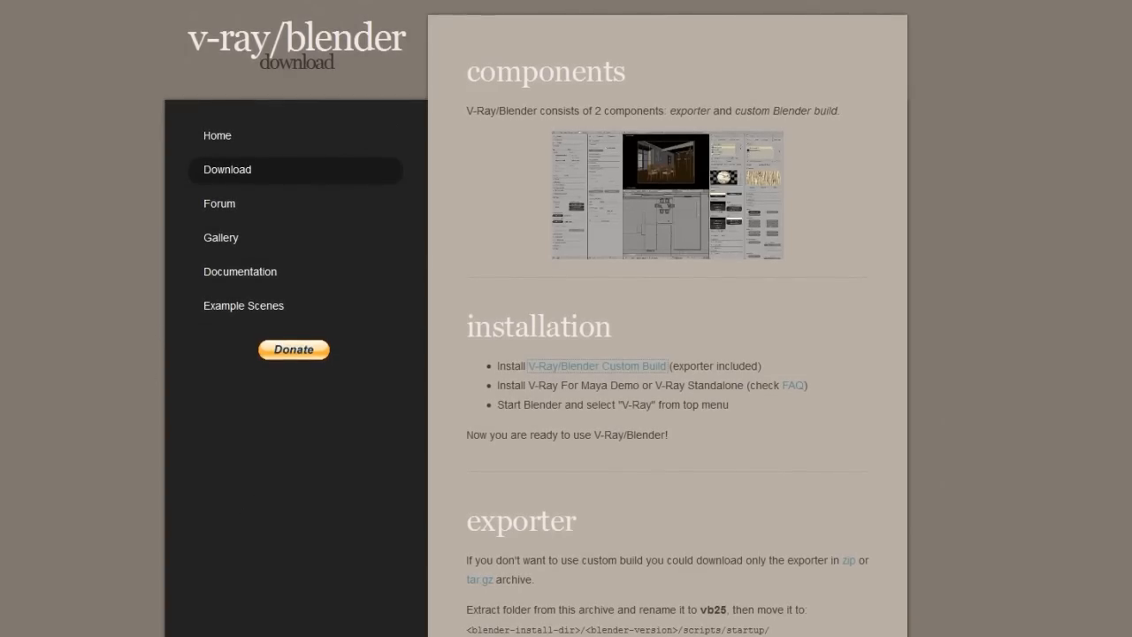
- Switch to Blender, set the render engine to V-Ray (material preview) and show the Exporter settings in place of the Render settings
left_click(247, 635)
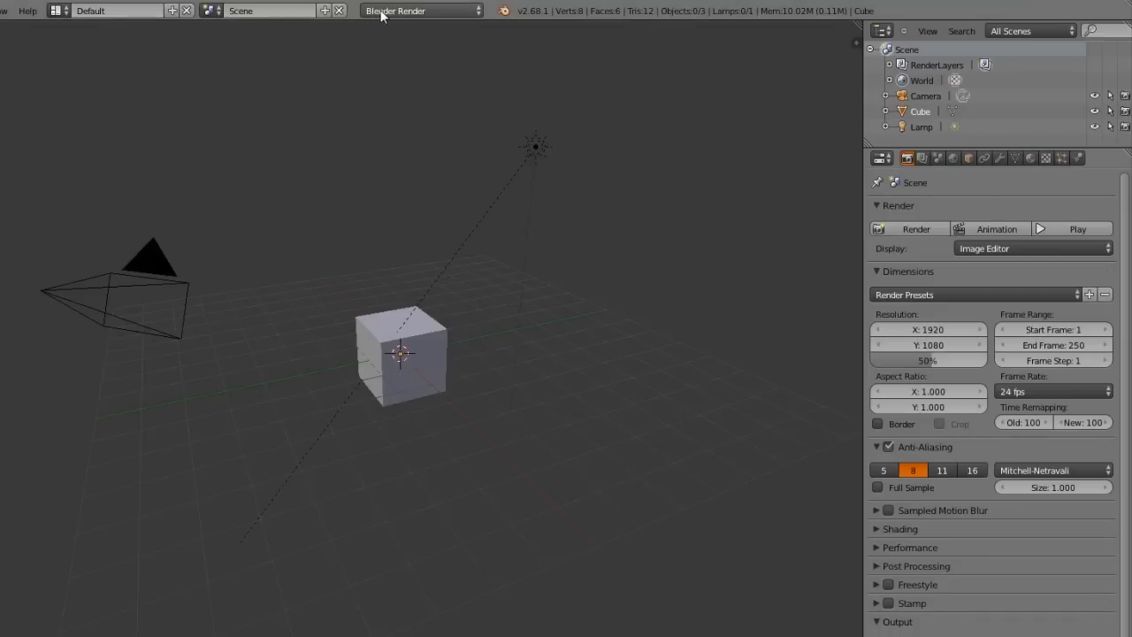
left_click(451, 12)
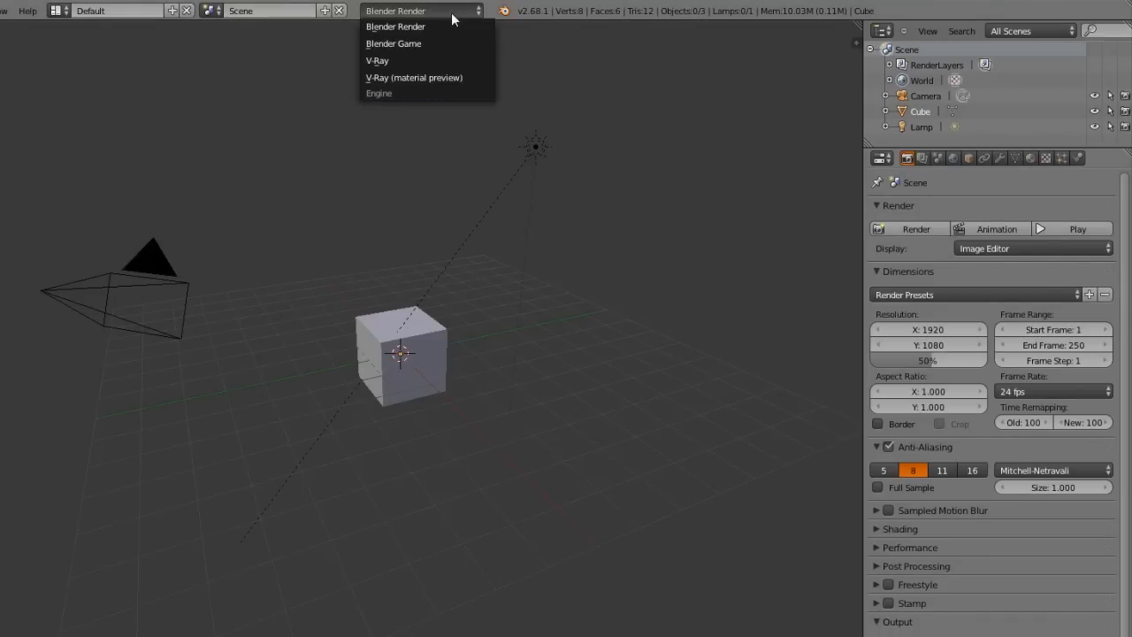
left_click(376, 77)
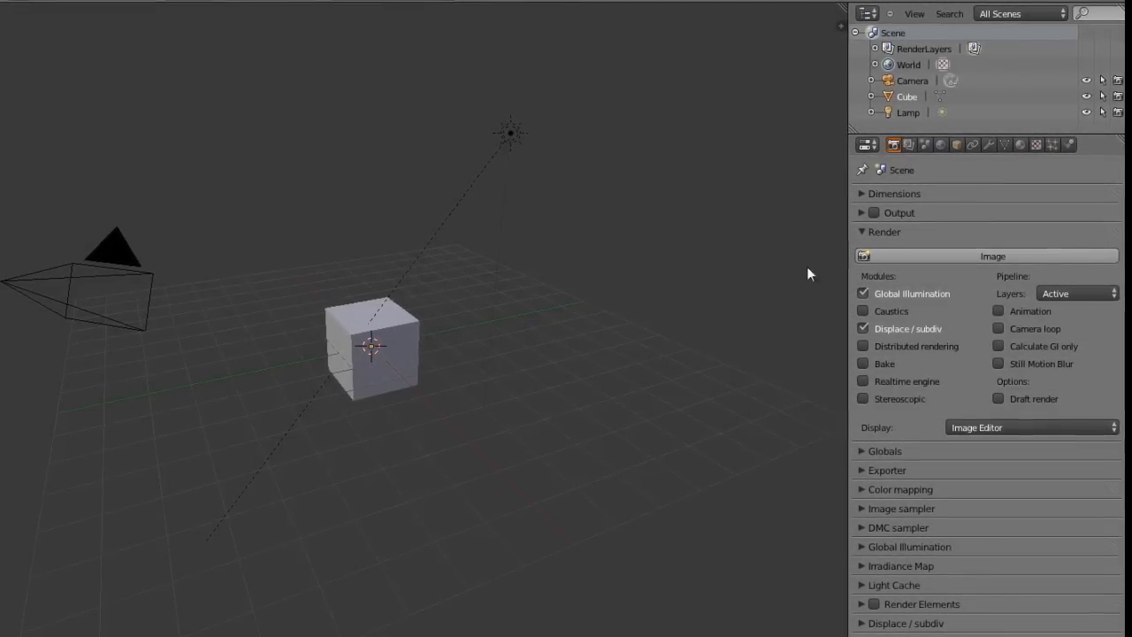
left_click(857, 231)
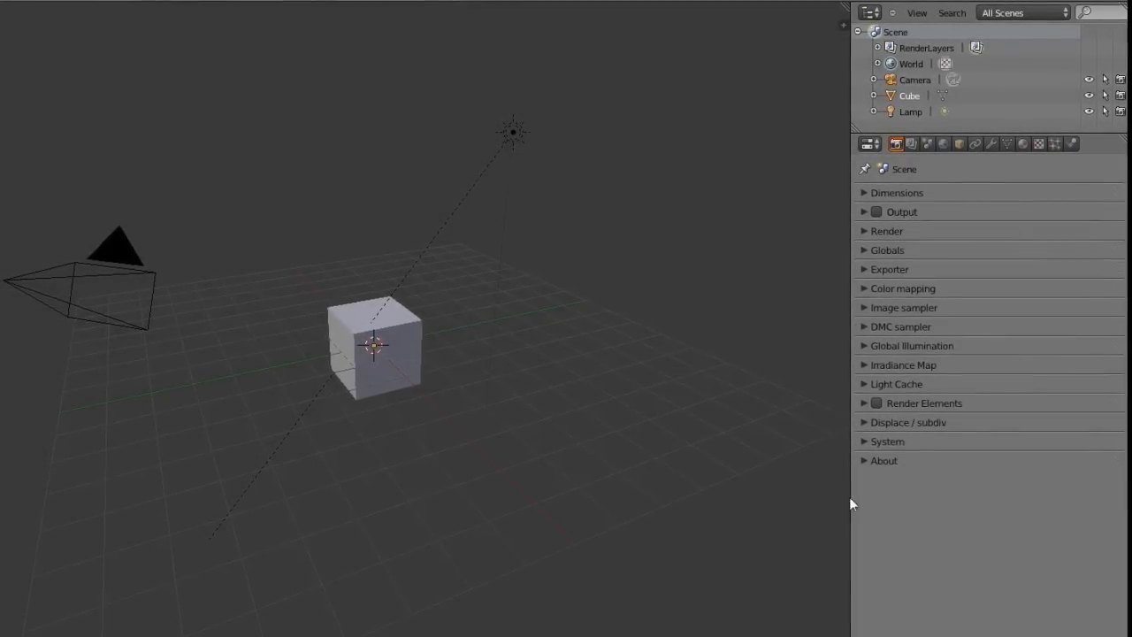
left_click(862, 268)
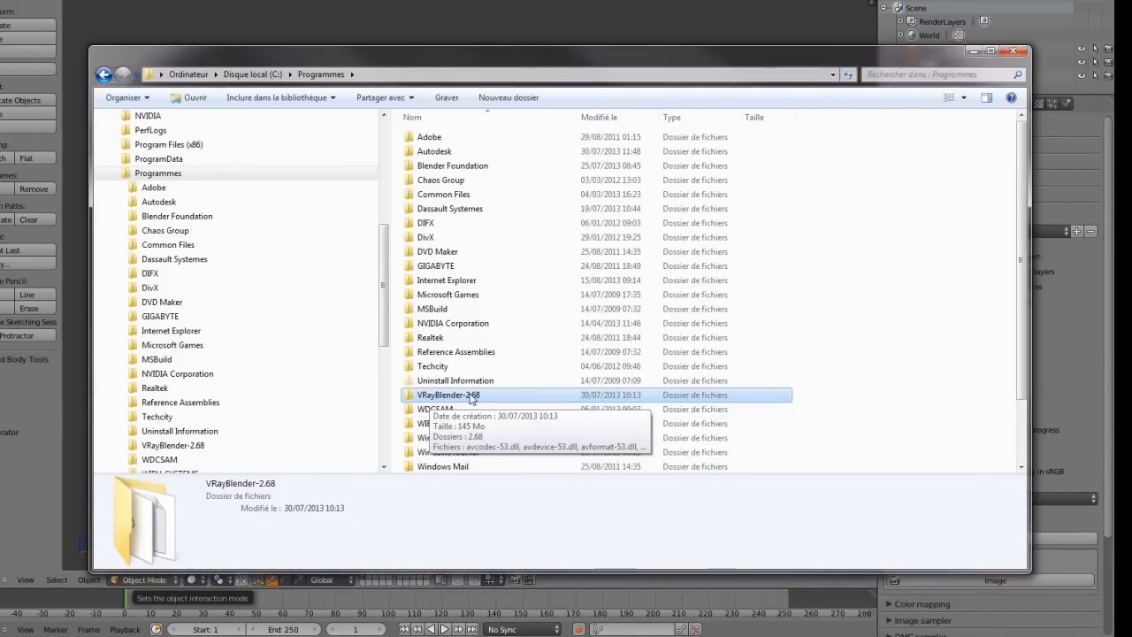
- Check the security permissions of the Utilisateurs group for the VRayBlender-2.68 folder in Programmes
right_click(465, 399)
left_click(506, 384)
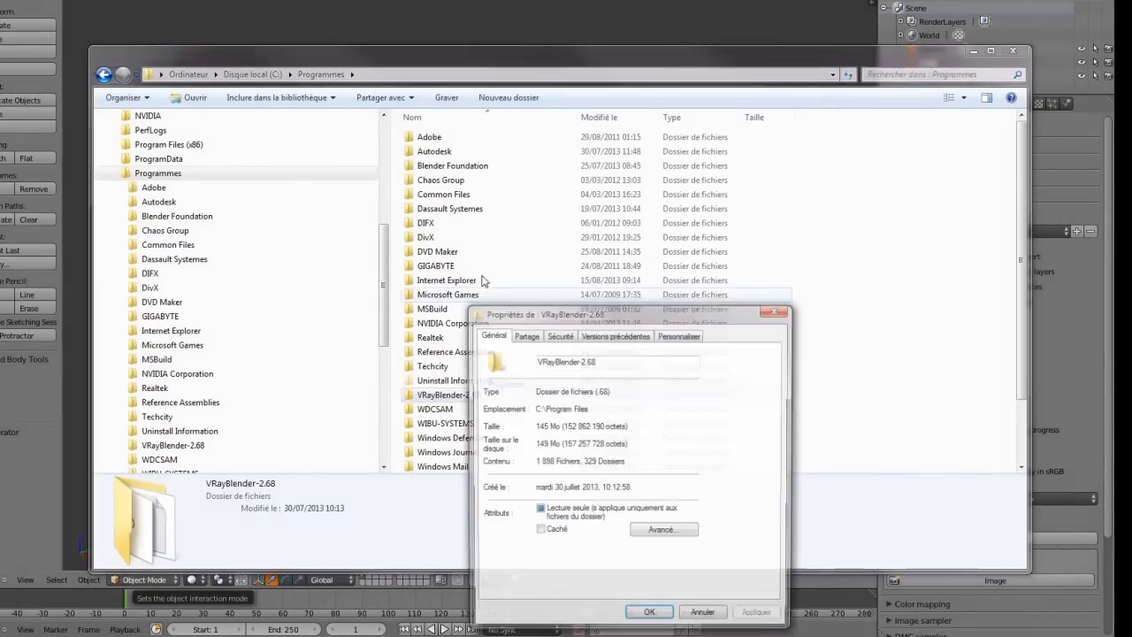
left_click(559, 336)
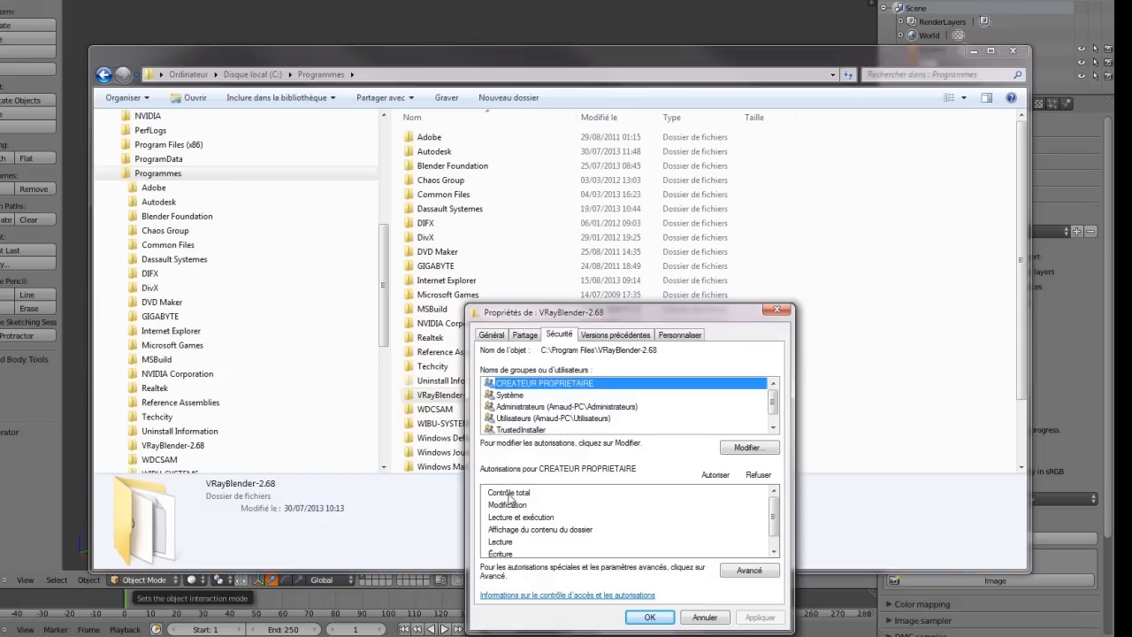
left_click(555, 418)
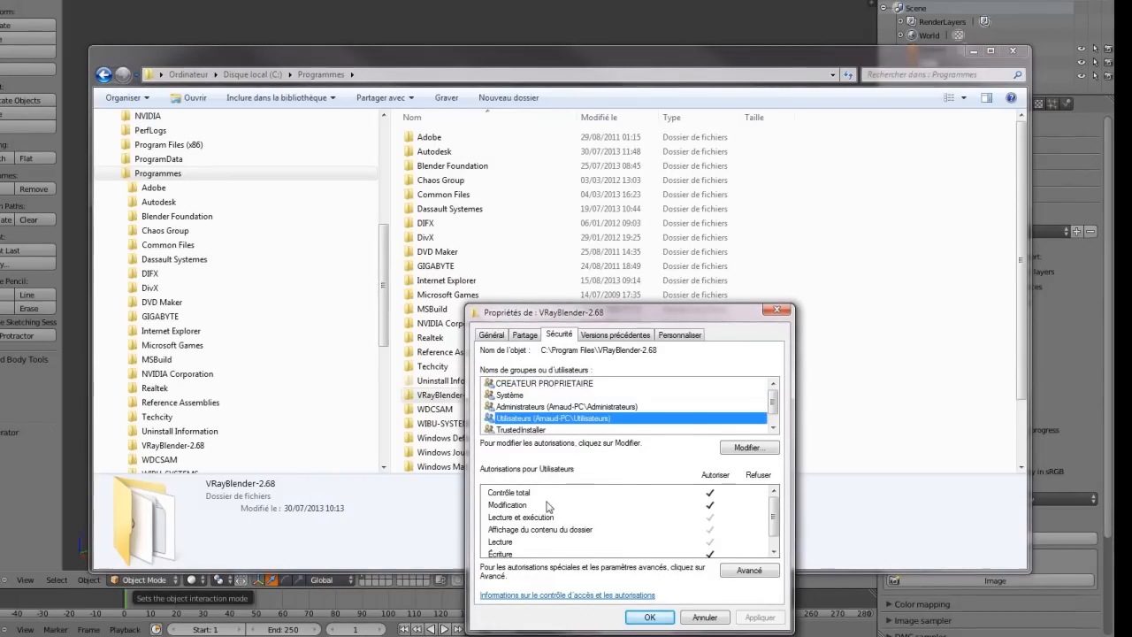
left_click(778, 311)
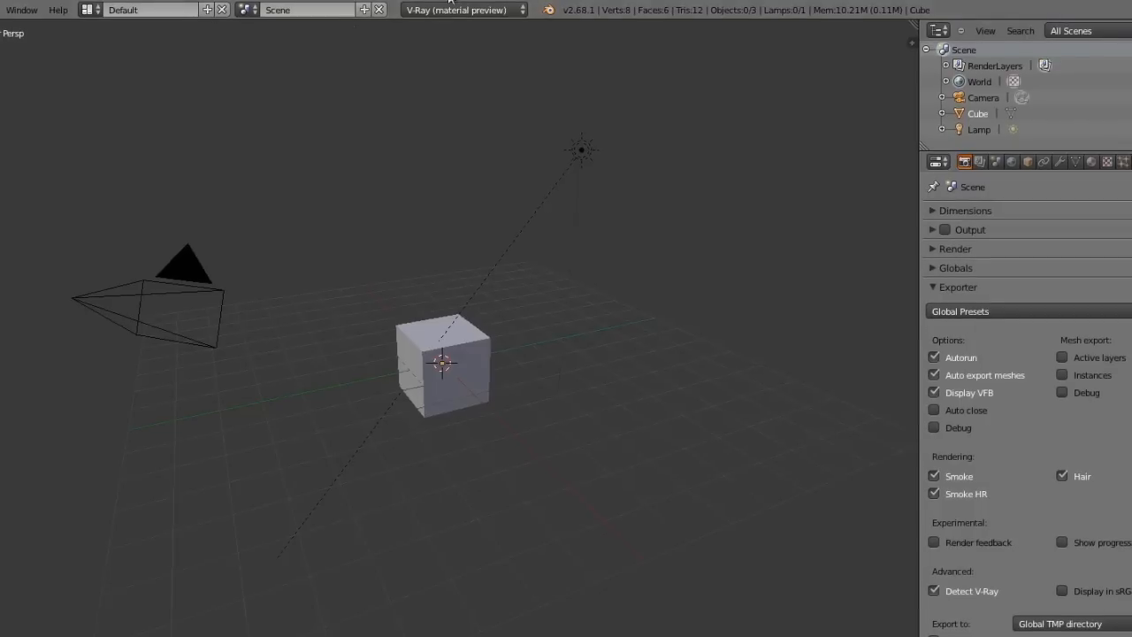
- Show Blender's system console to inspect its output, and hide it again
left_click(22, 10)
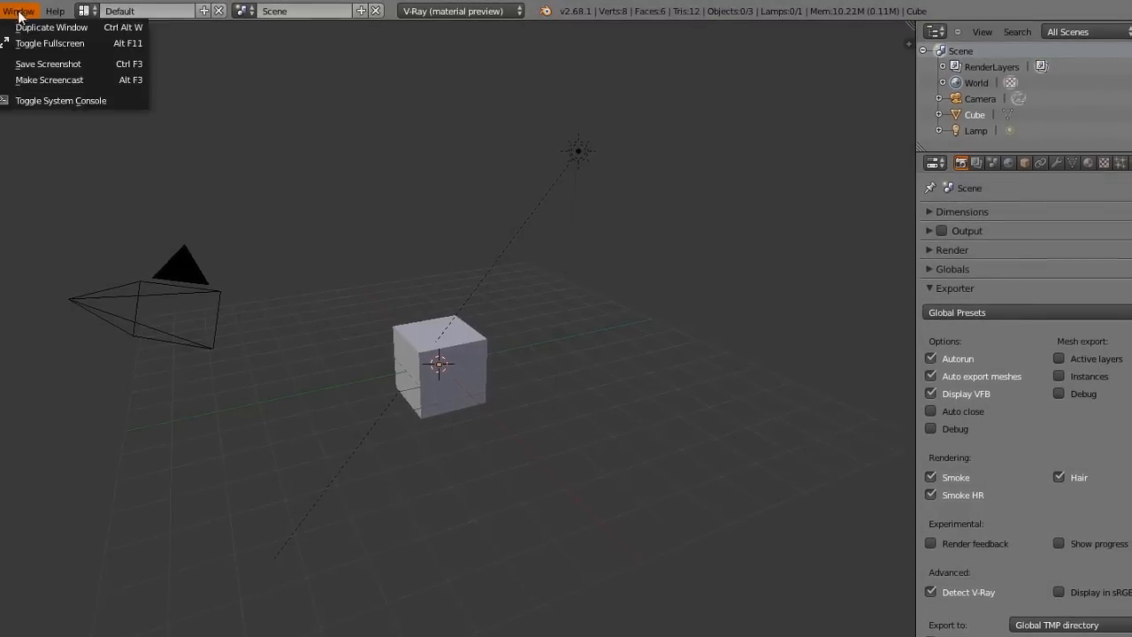
left_click(43, 104)
left_click_drag(156, 143, 191, 121)
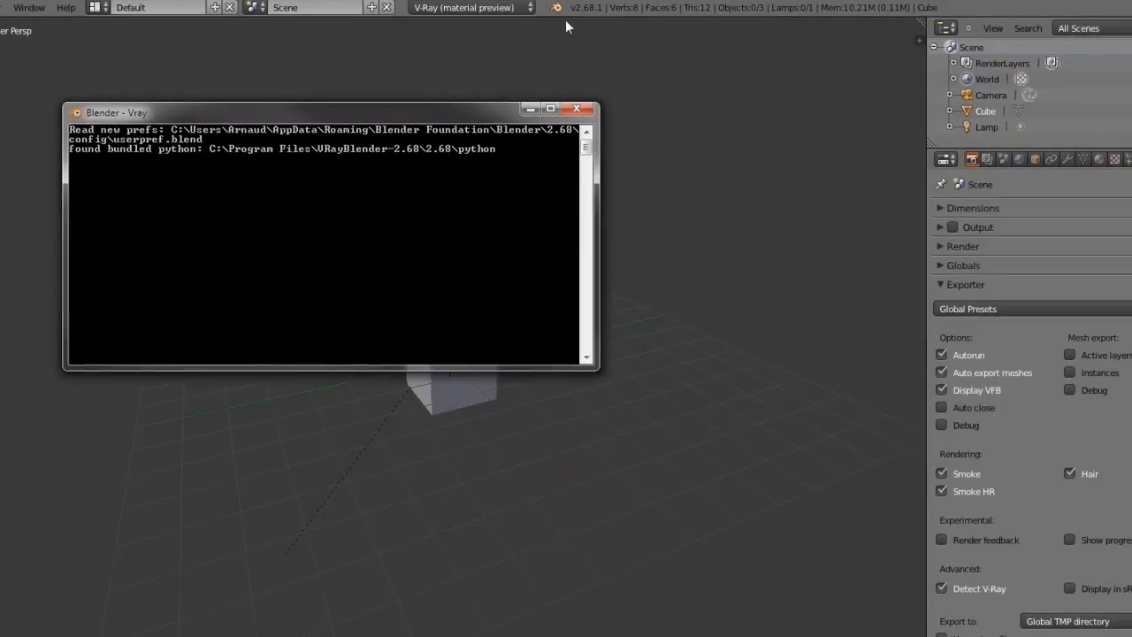
left_click(31, 6)
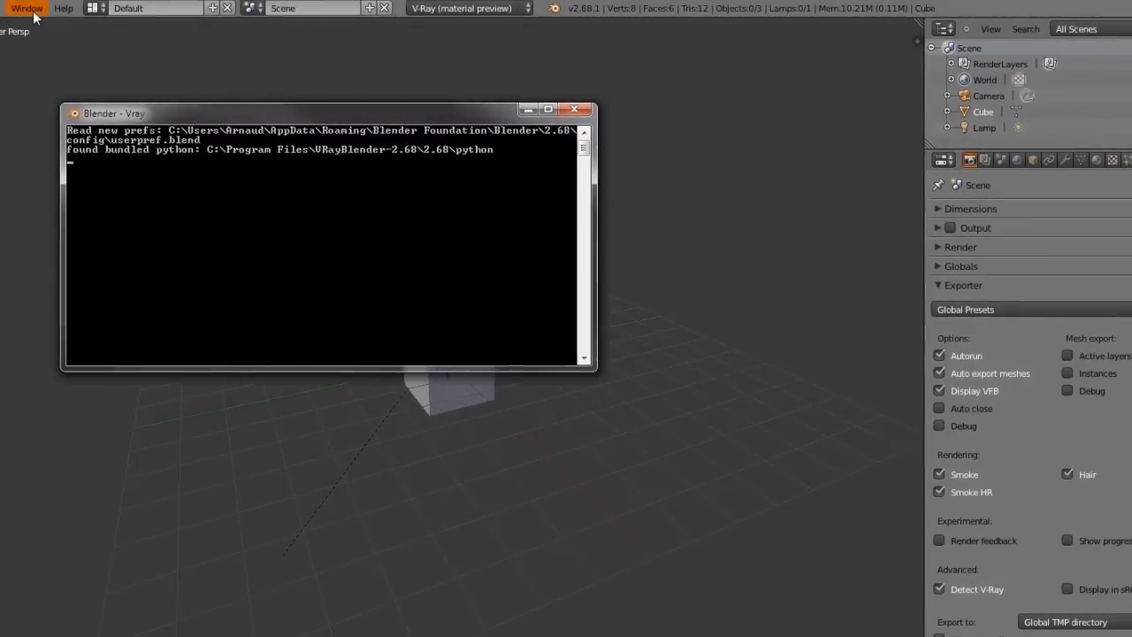
left_click(37, 97)
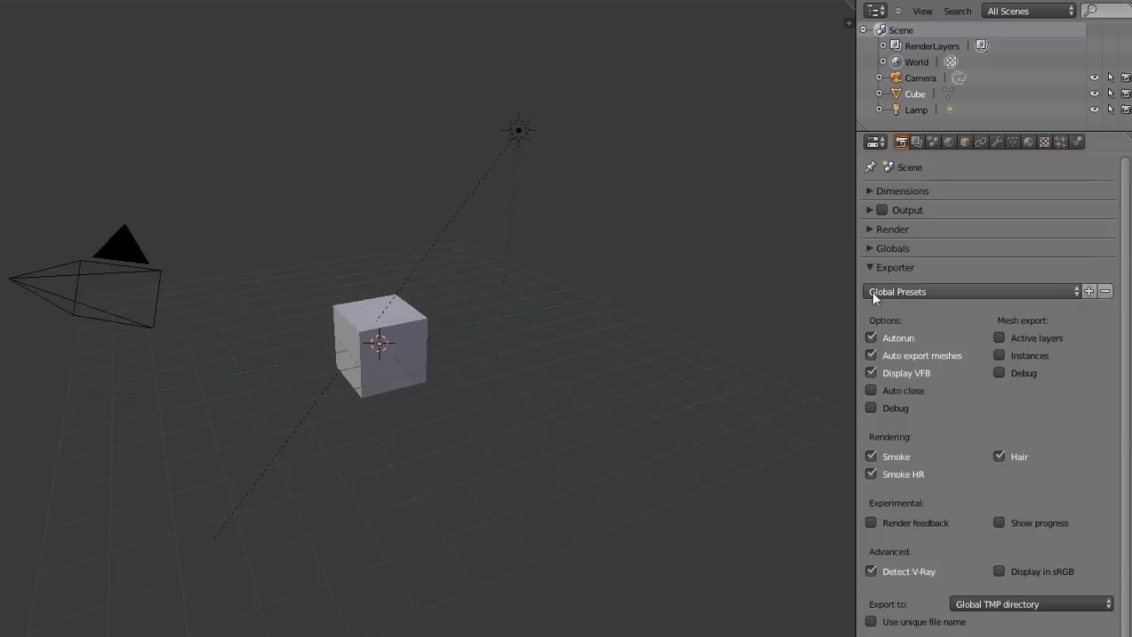
- Collapse the Exporter settings and review the Output and Dimensions settings of the scene
left_click(939, 286)
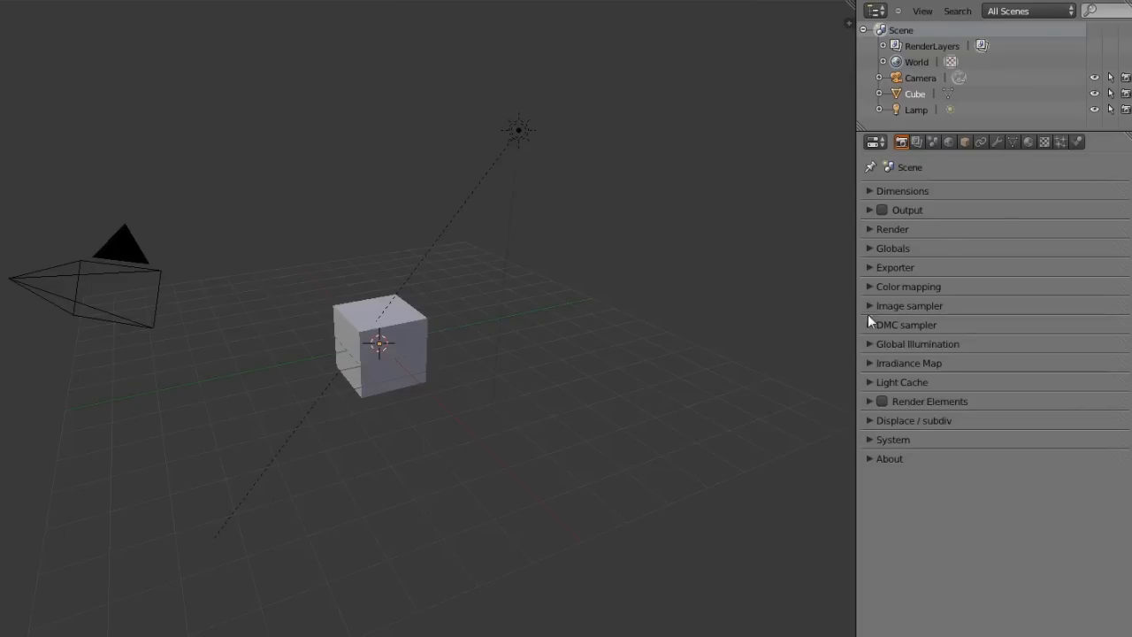
left_click(864, 210)
left_click(865, 208)
left_click(867, 190)
left_click(867, 191)
left_click(867, 190)
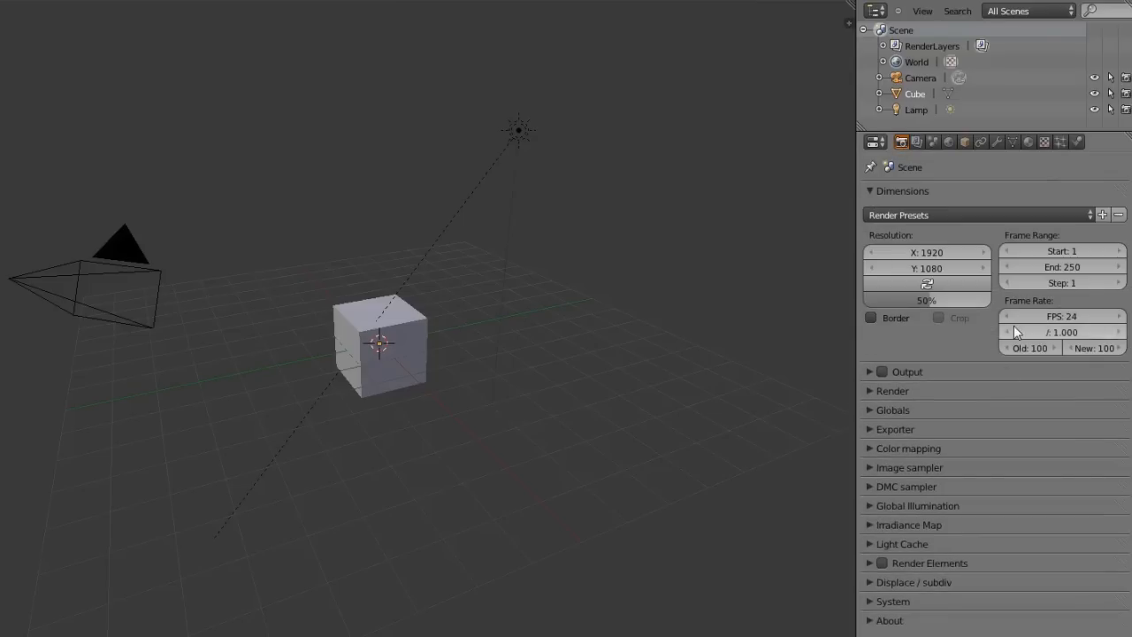
left_click(869, 192)
- Render a still image of the cube scene with V-Ray, view it in the frame buffer and return to the 3D view
left_click(867, 229)
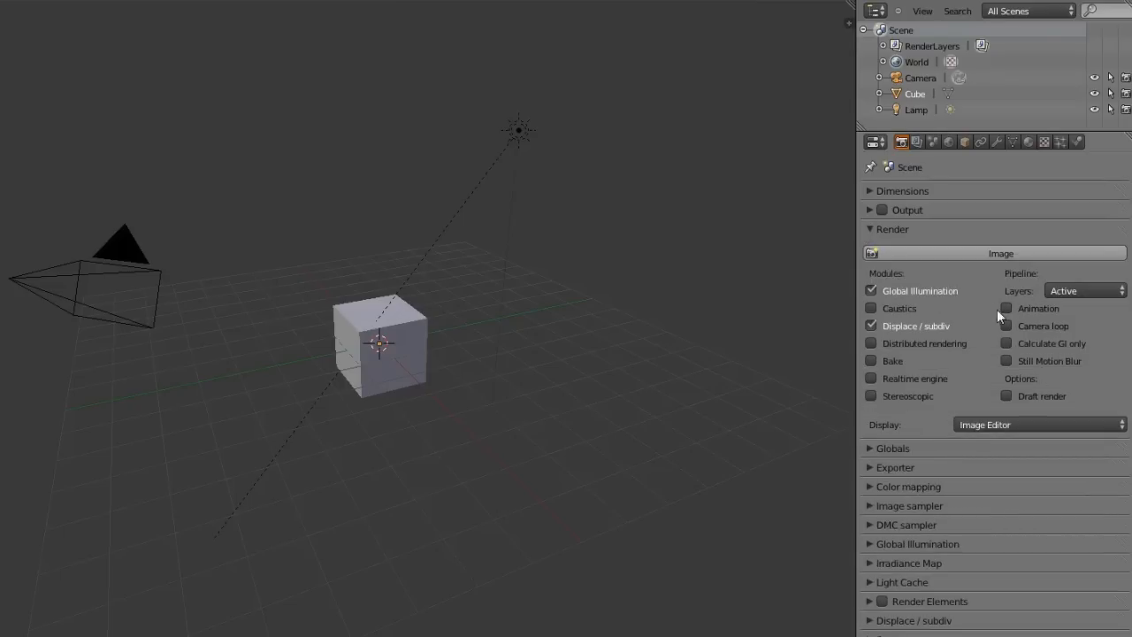
left_click(970, 254)
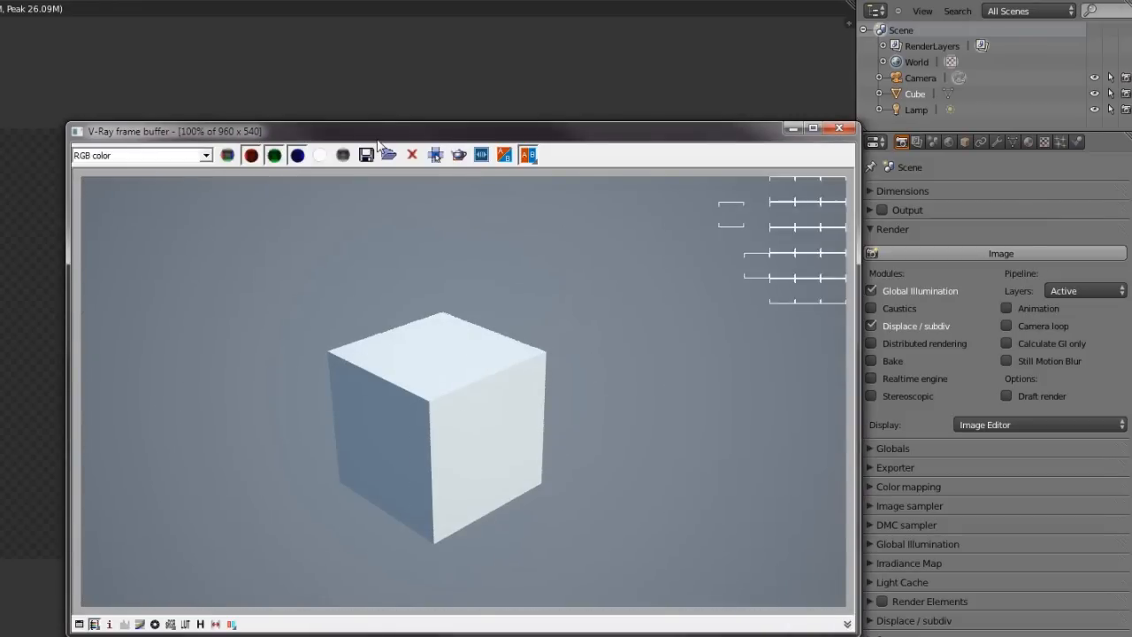
left_click_drag(377, 140, 348, 106)
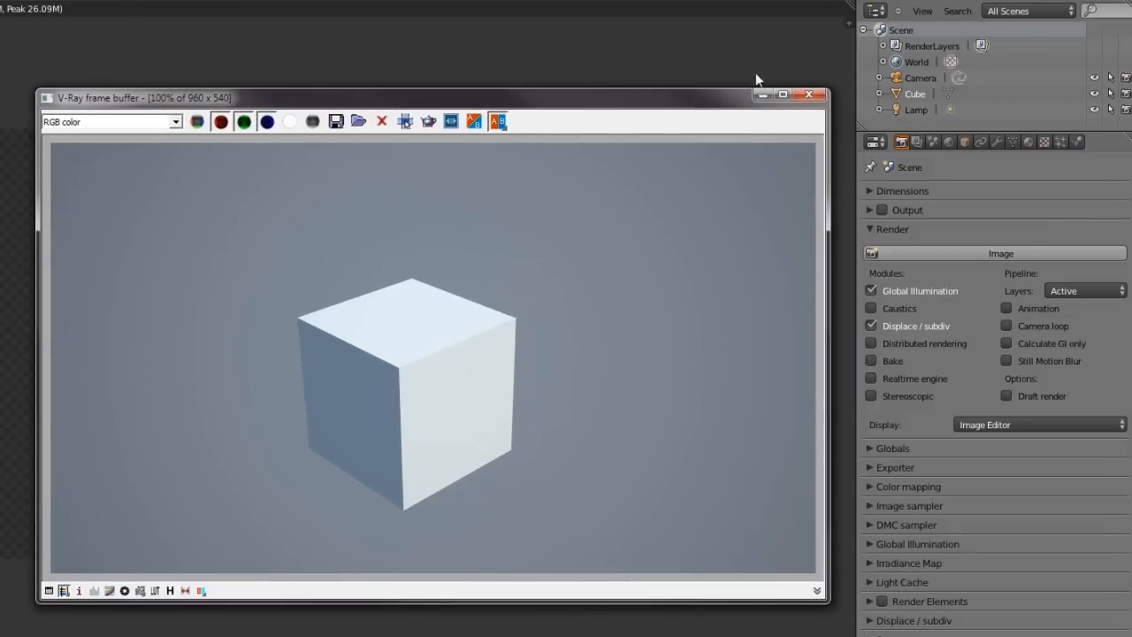
left_click(808, 96)
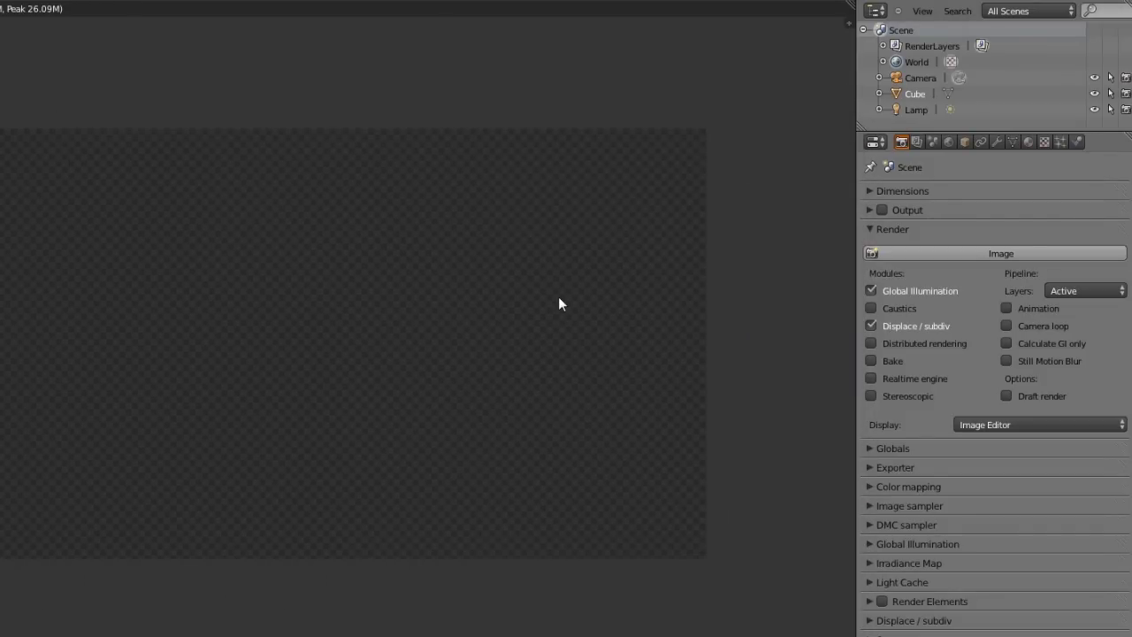
key("Escape")
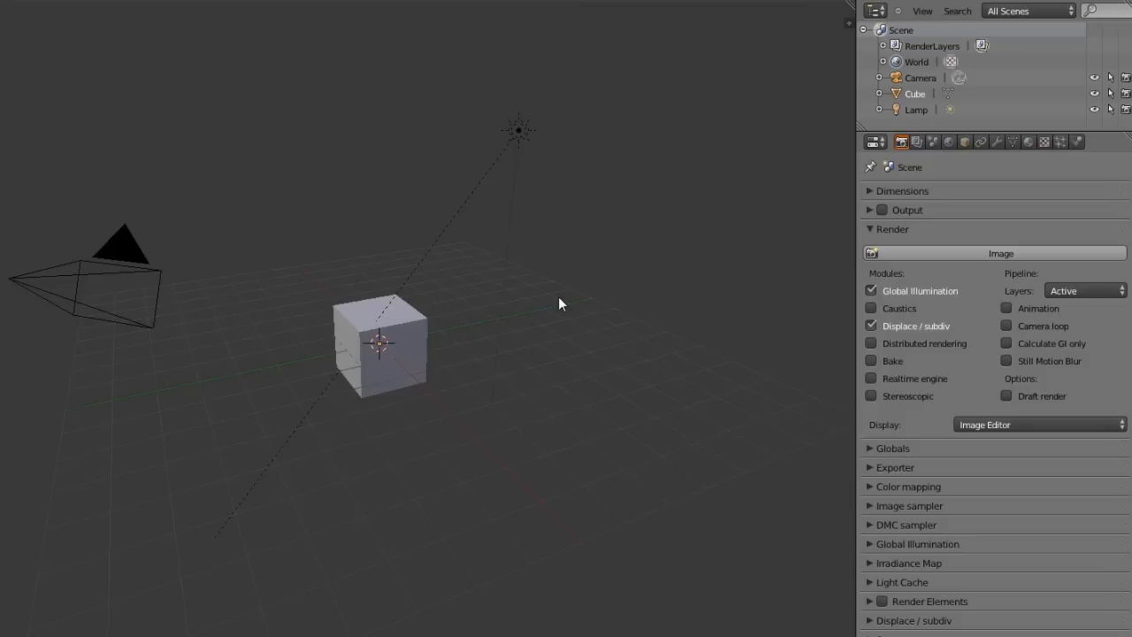
- Enable animation rendering and try the Custom layers option before restoring the layers setting to Active
left_click(1007, 308)
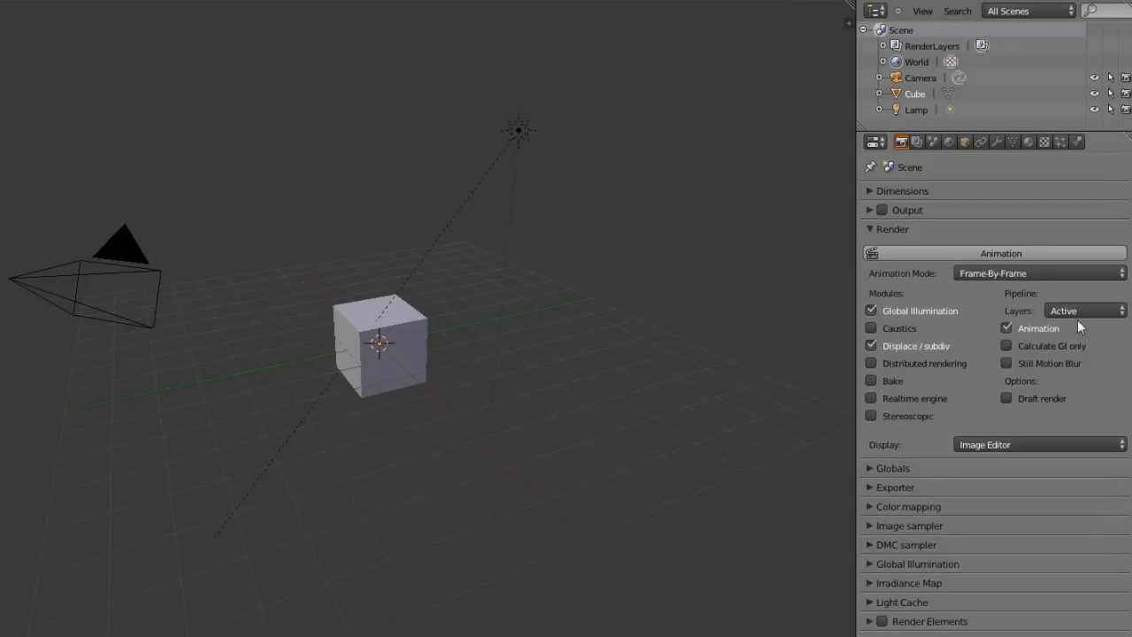
left_click(1057, 310)
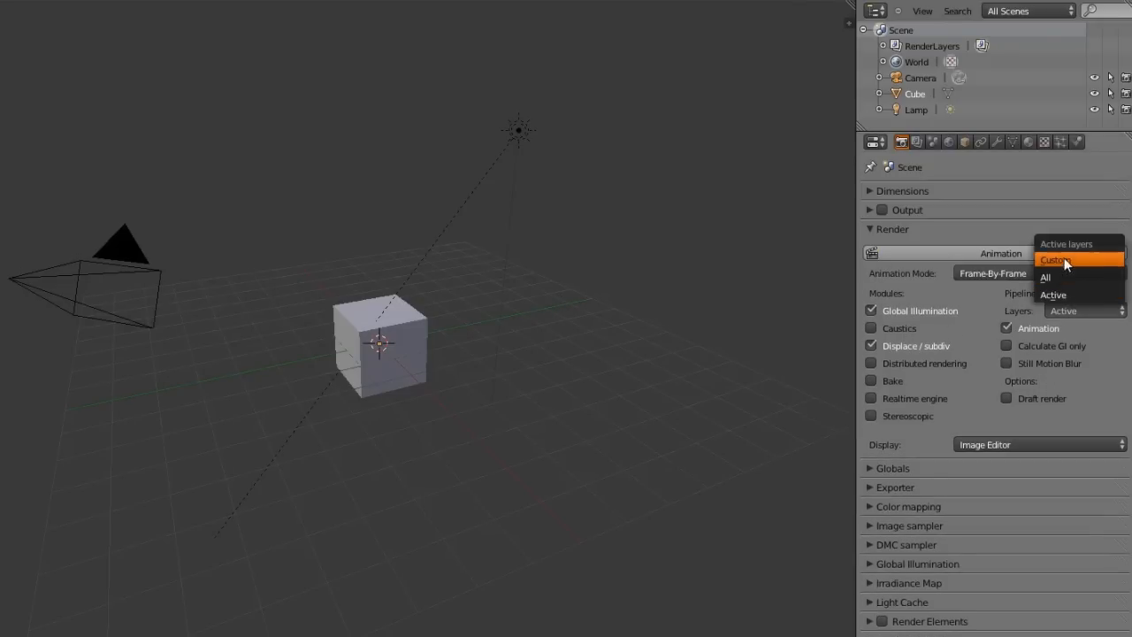
left_click(1044, 294)
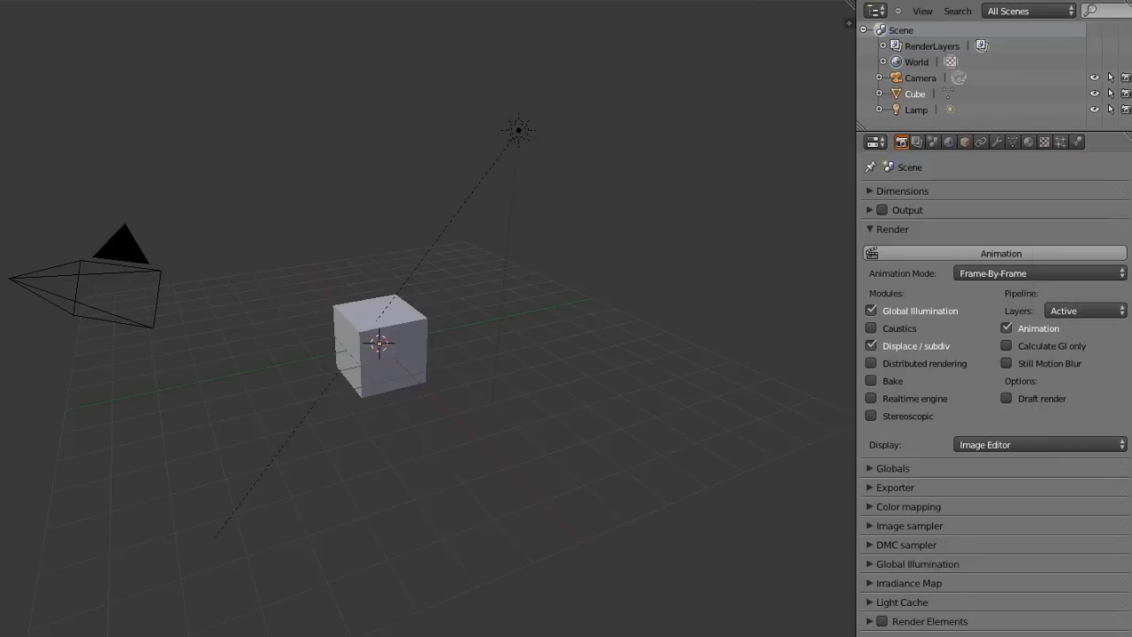
left_click(1055, 311)
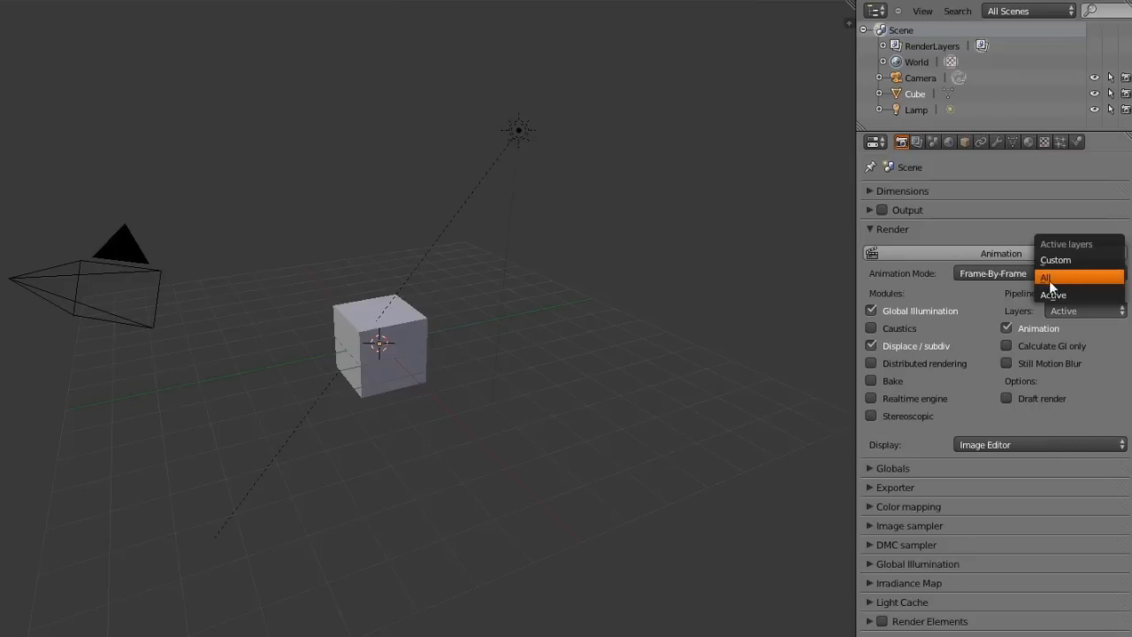
left_click(1058, 260)
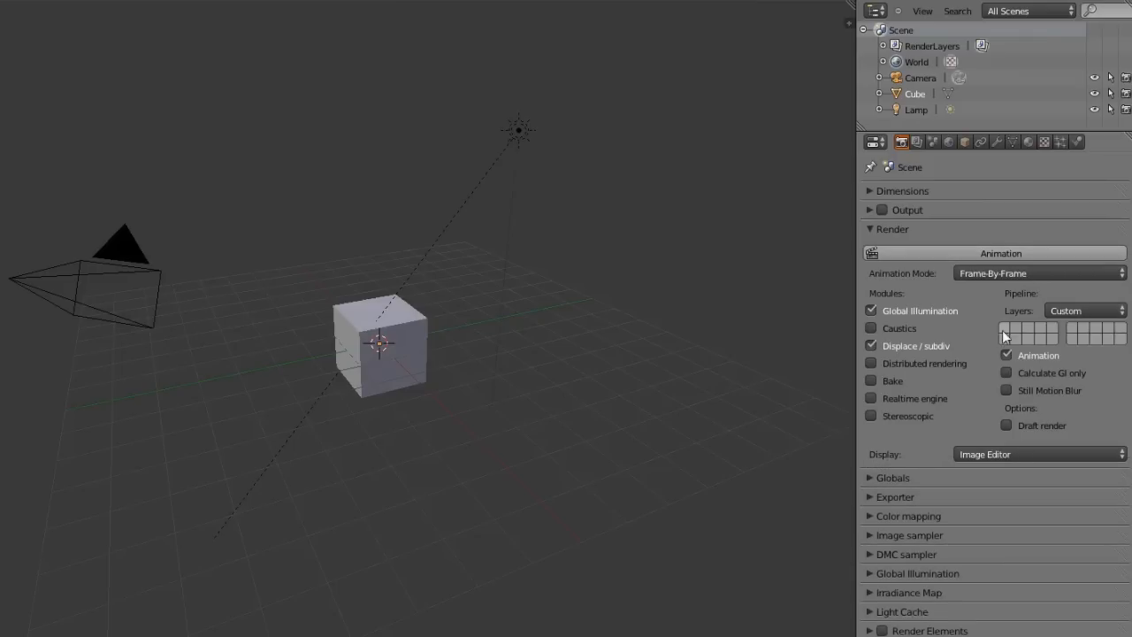
left_click(1071, 311)
left_click(1064, 294)
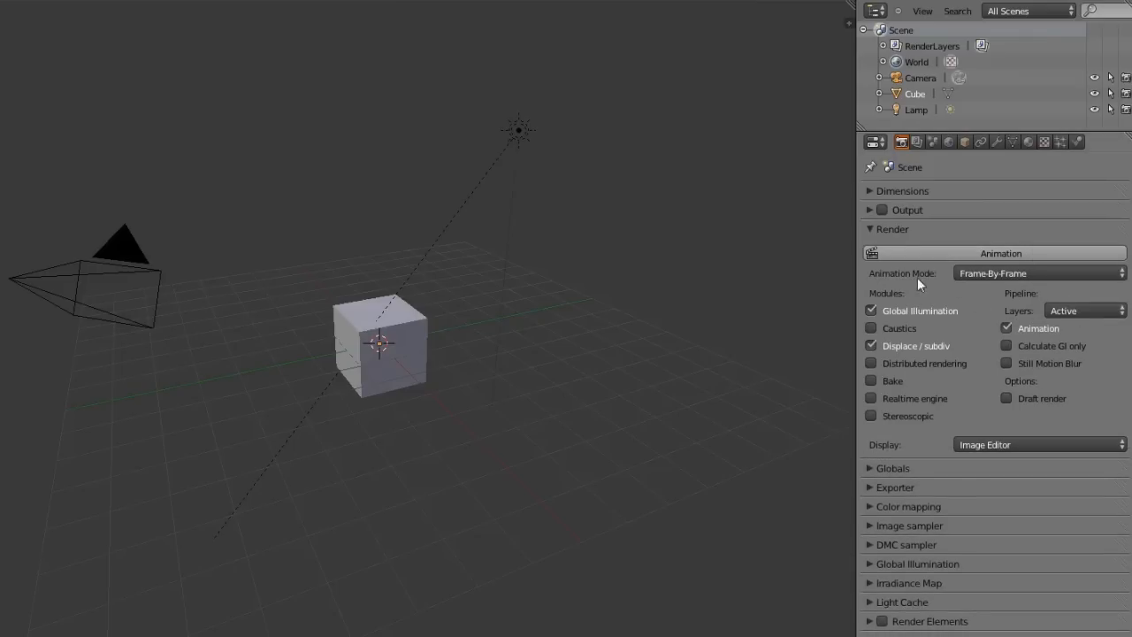
- Try the Full Range animation mode, turn animation rendering back off and collapse the Render settings
left_click(973, 275)
left_click(979, 275)
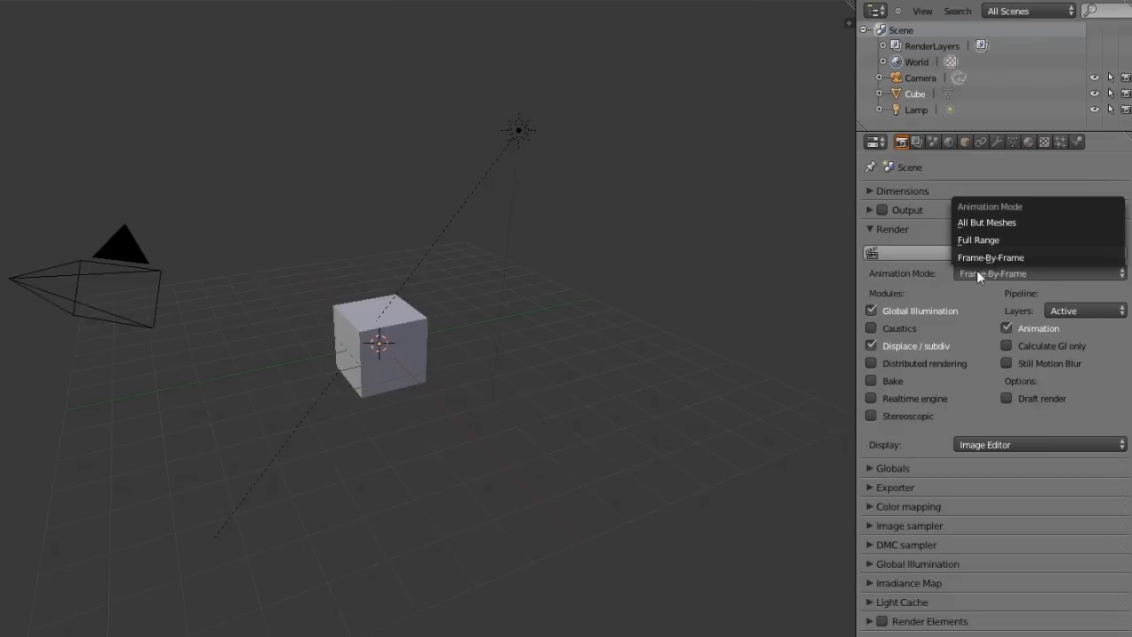
left_click(980, 240)
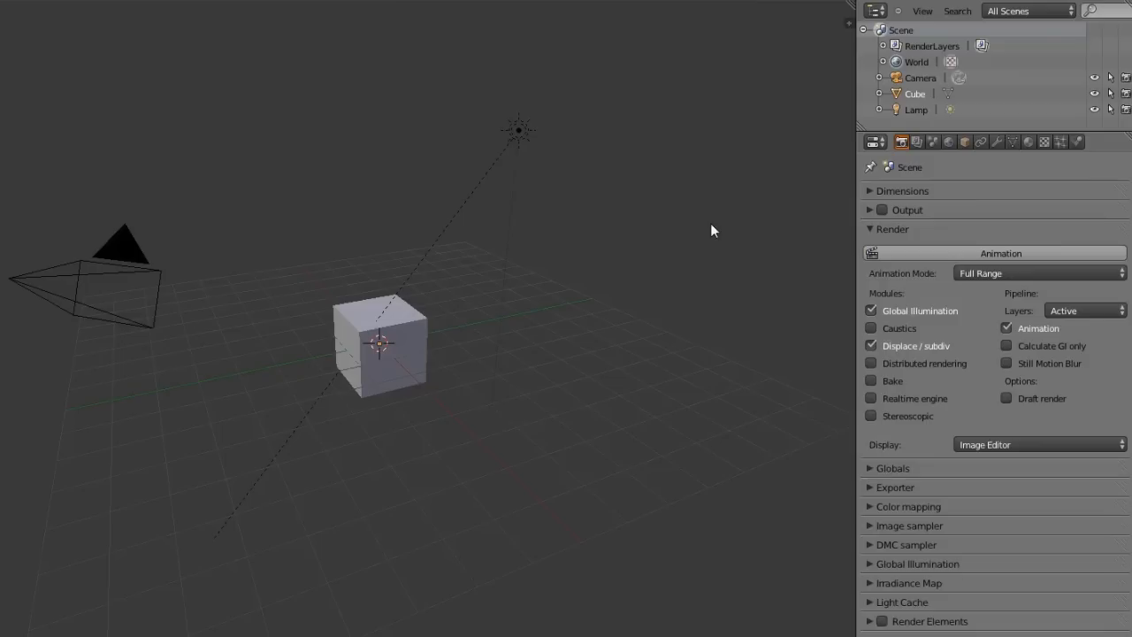
left_click(983, 274)
left_click(1006, 328)
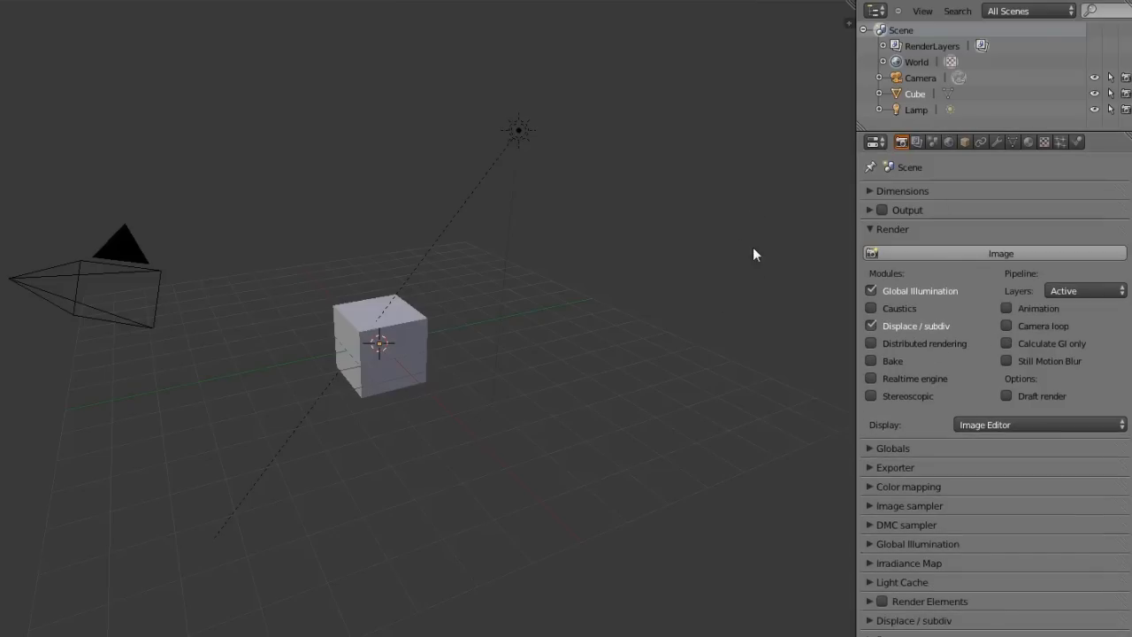
left_click(870, 229)
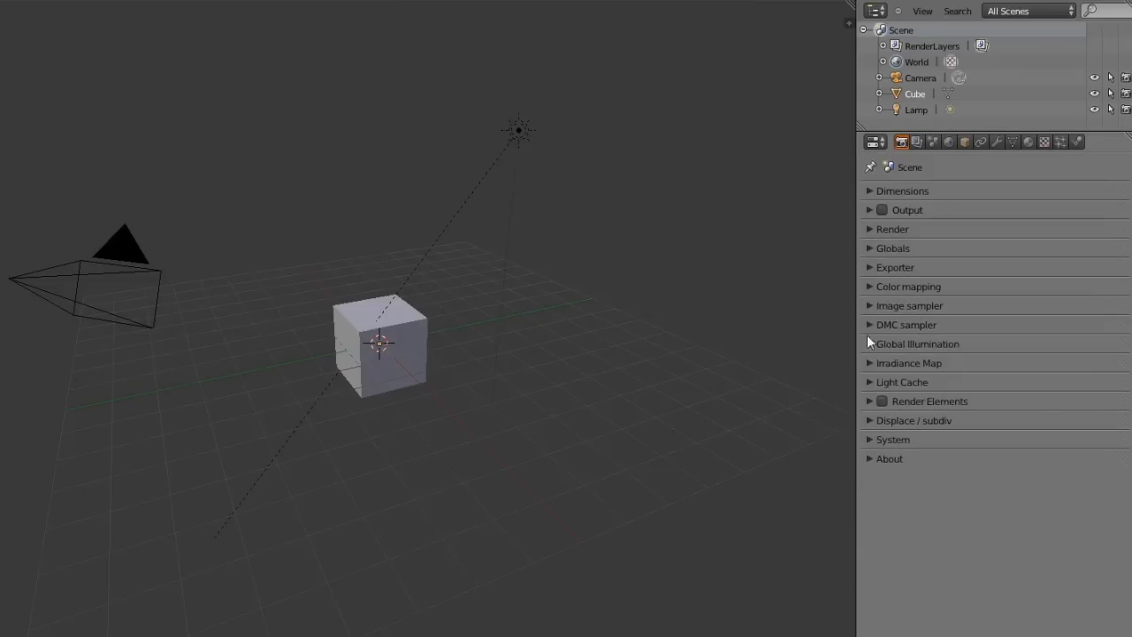
- Review the Exporter, Color mapping, Image sampler and DMC sampler settings one after another, collapsing each again
left_click(869, 267)
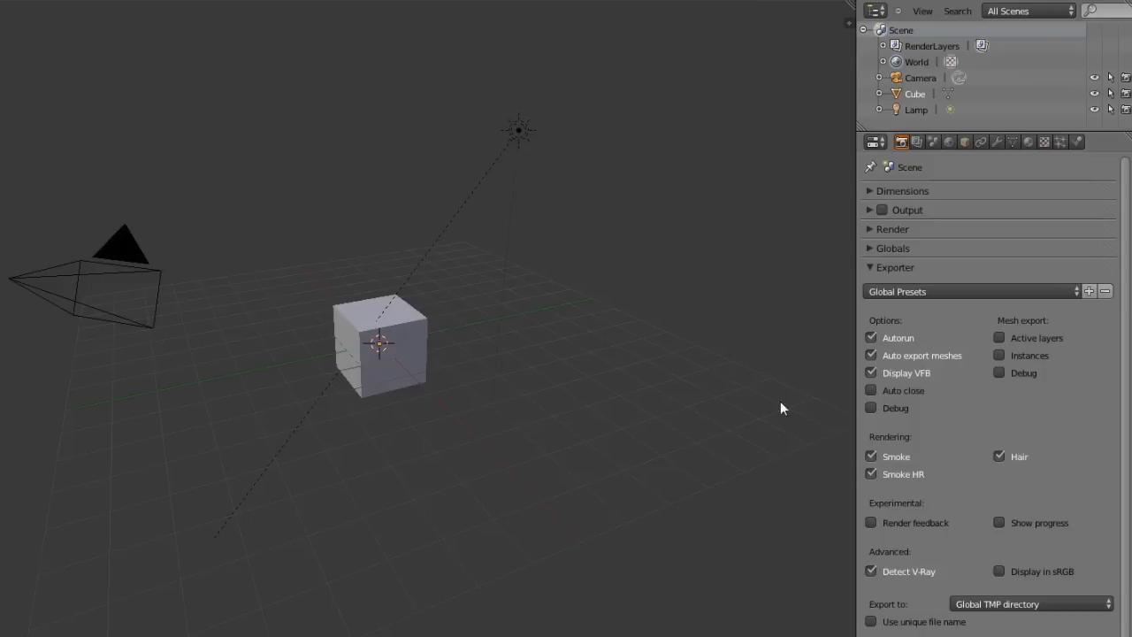
left_click(867, 267)
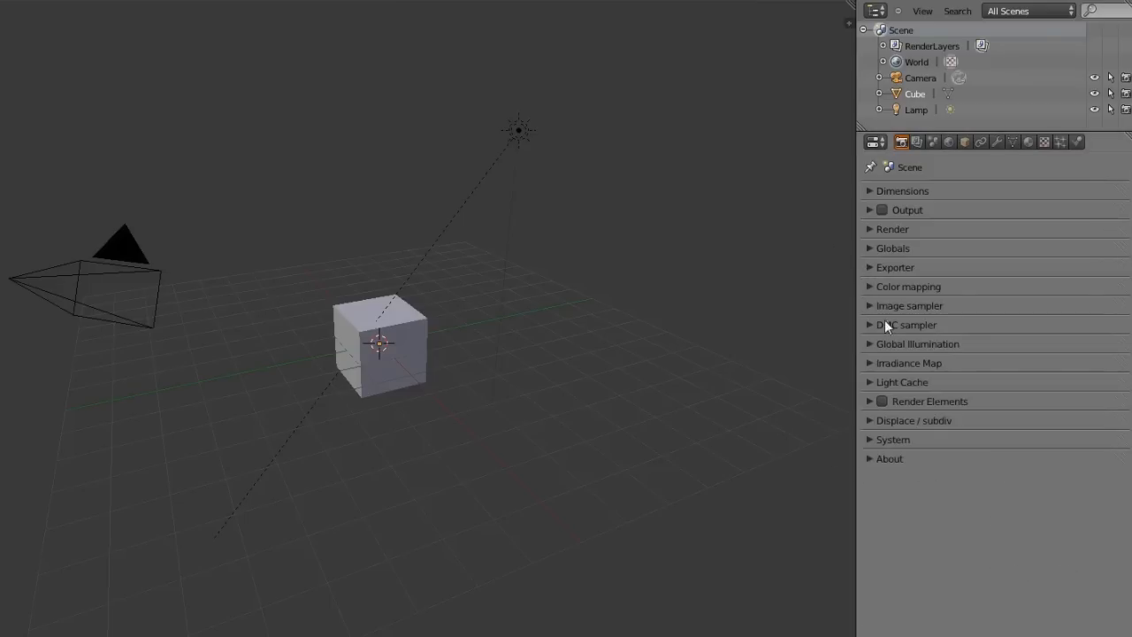
left_click(869, 286)
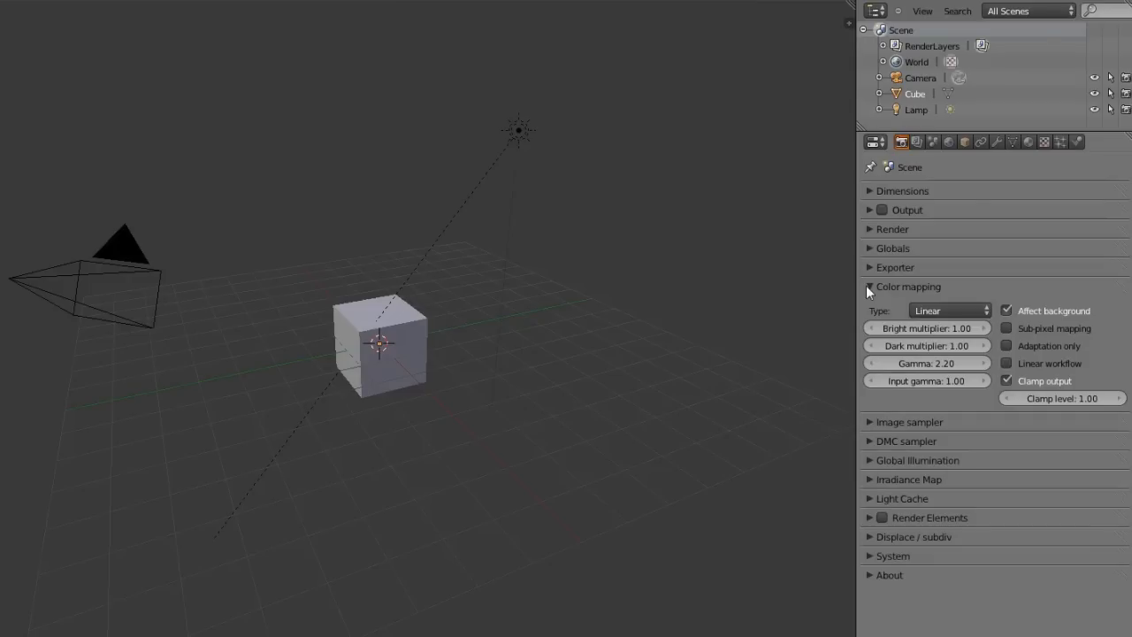
left_click(869, 287)
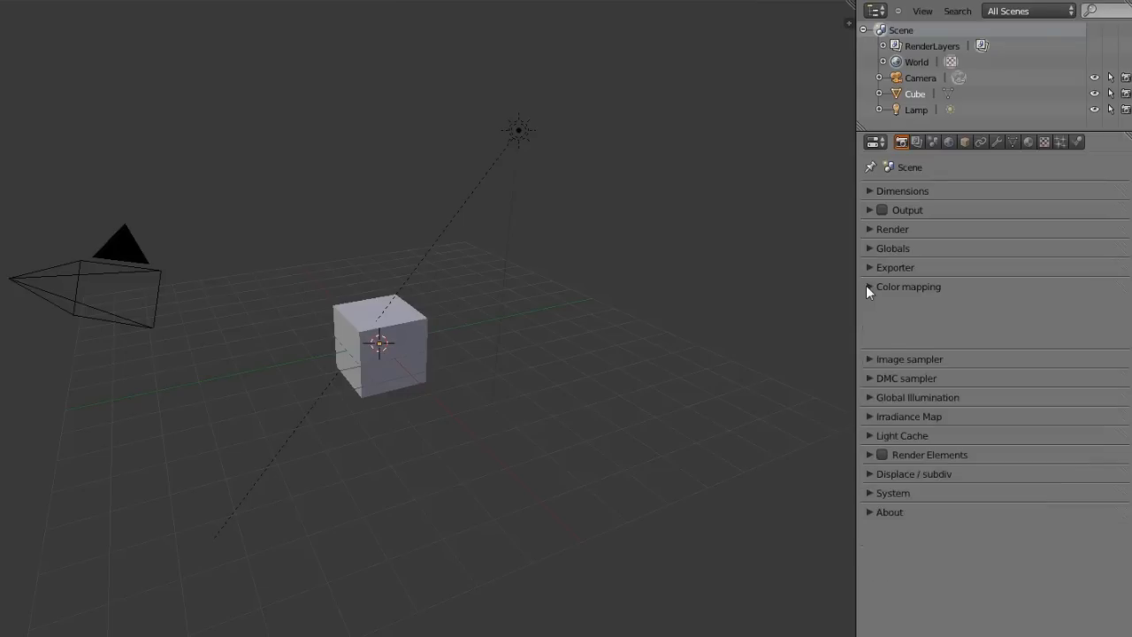
left_click(868, 306)
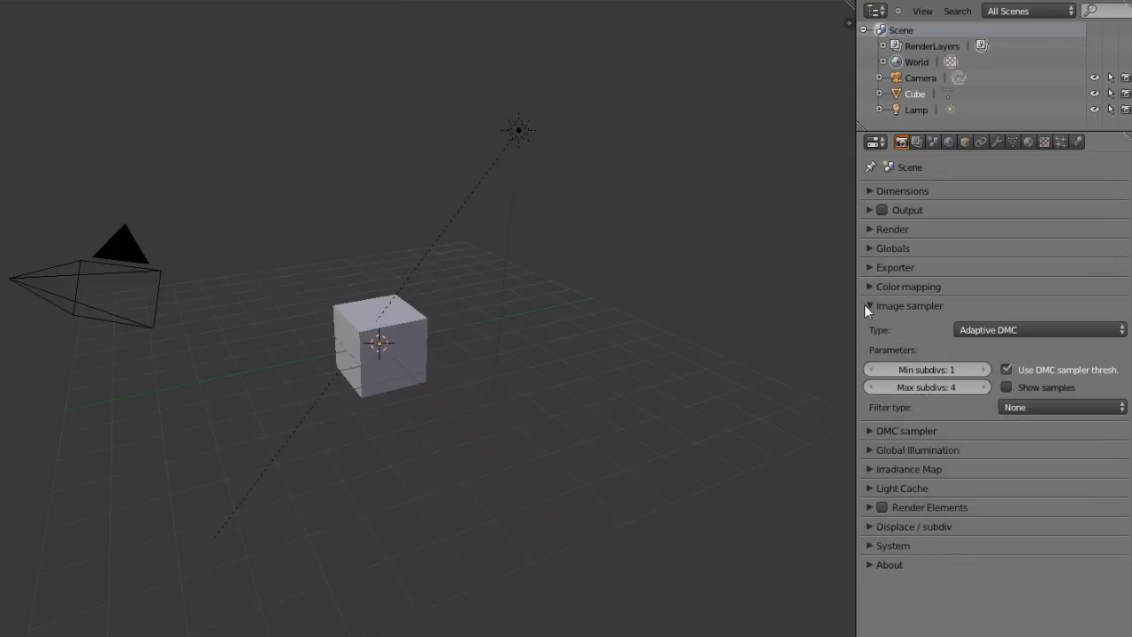
left_click(867, 305)
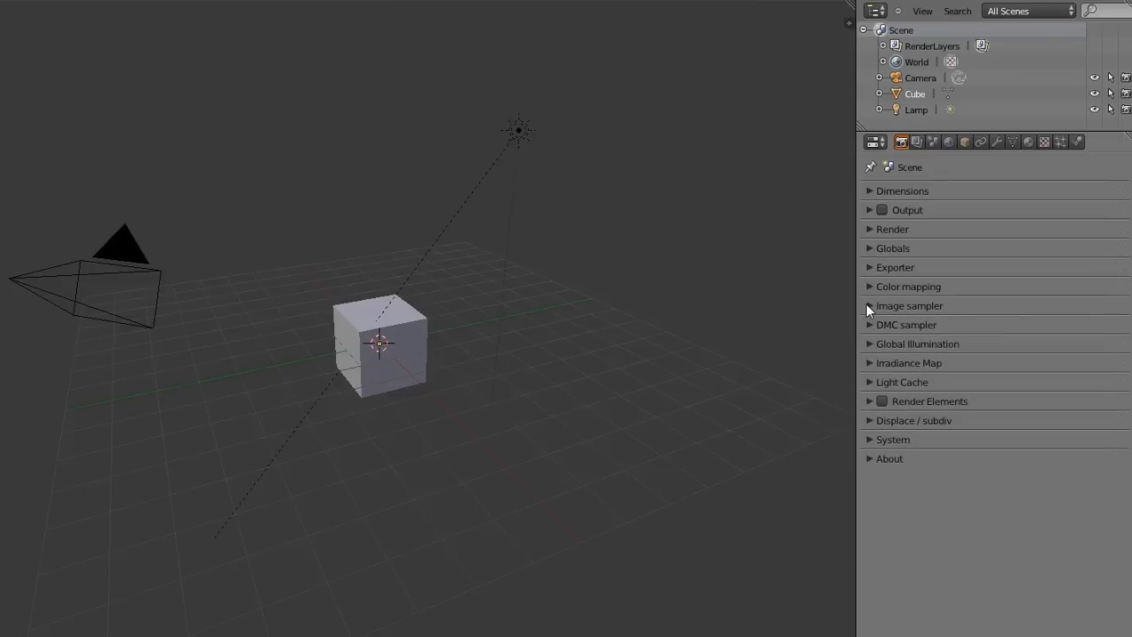
left_click(869, 325)
left_click(869, 324)
- Examine the Global Illumination settings, including the choices for the primary and secondary engines, and collapse them
left_click(868, 344)
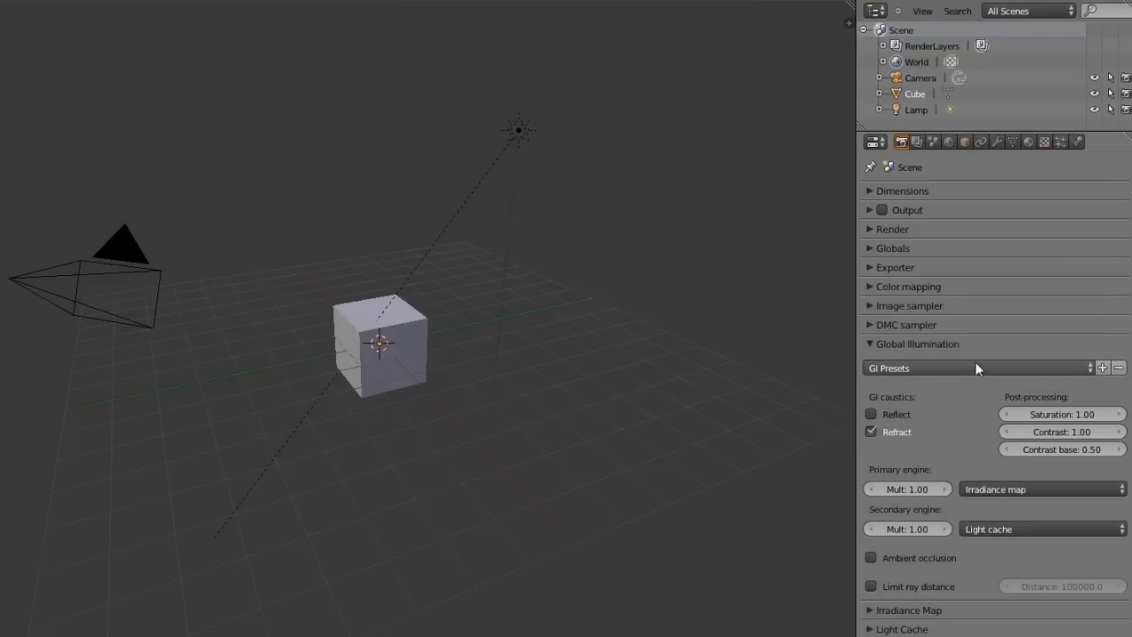
left_click(993, 492)
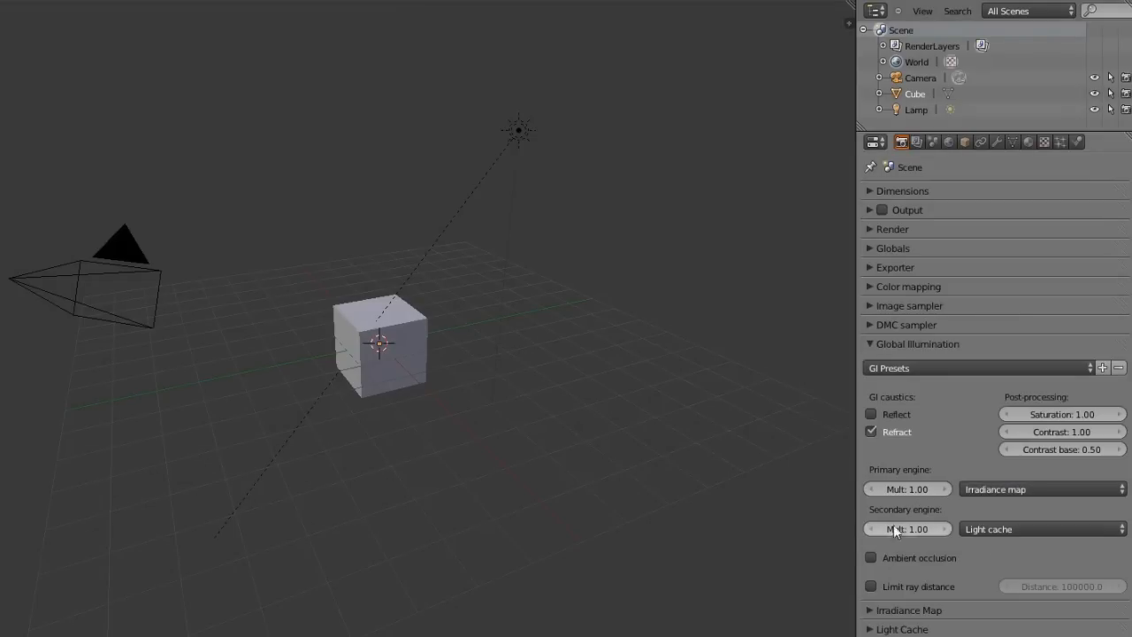
left_click(1031, 530)
left_click(1021, 529)
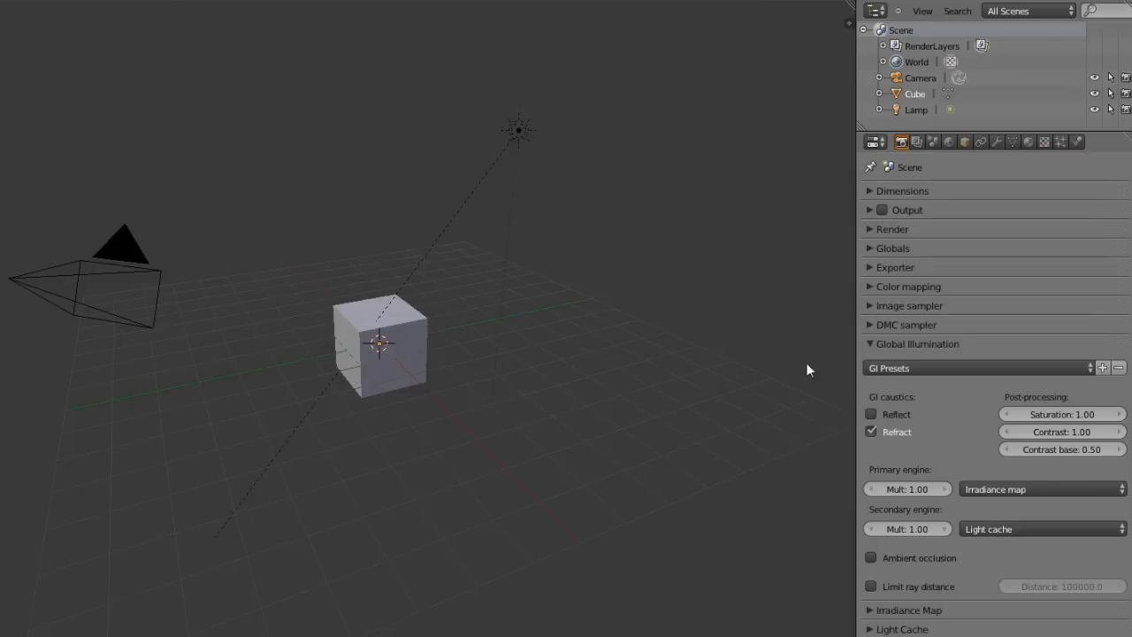
left_click(865, 342)
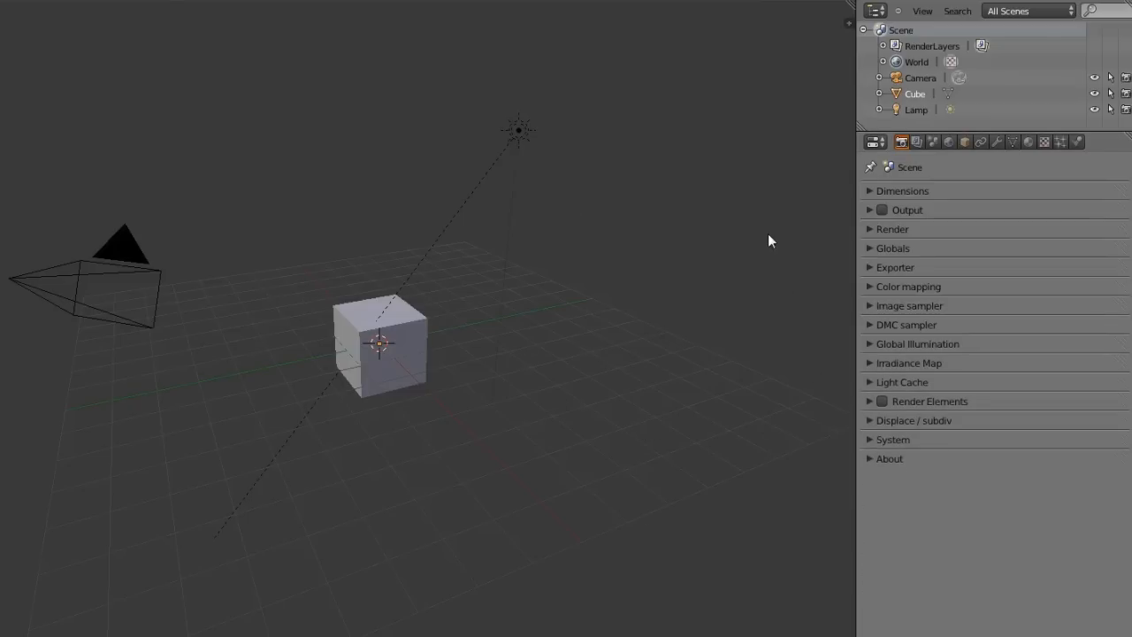
left_click(867, 343)
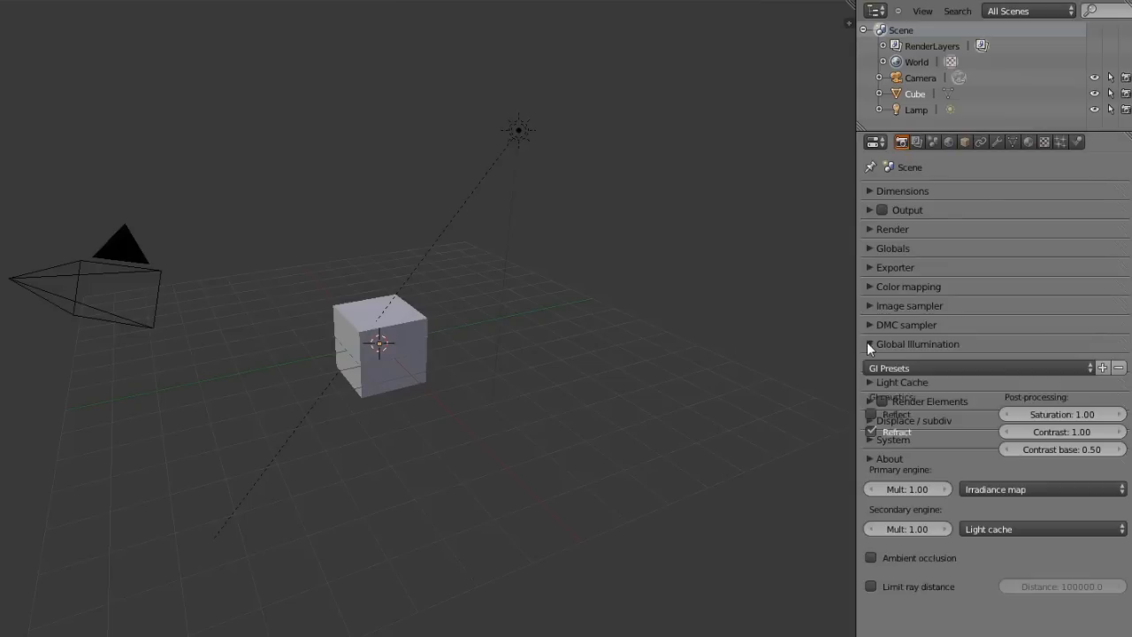
left_click(863, 343)
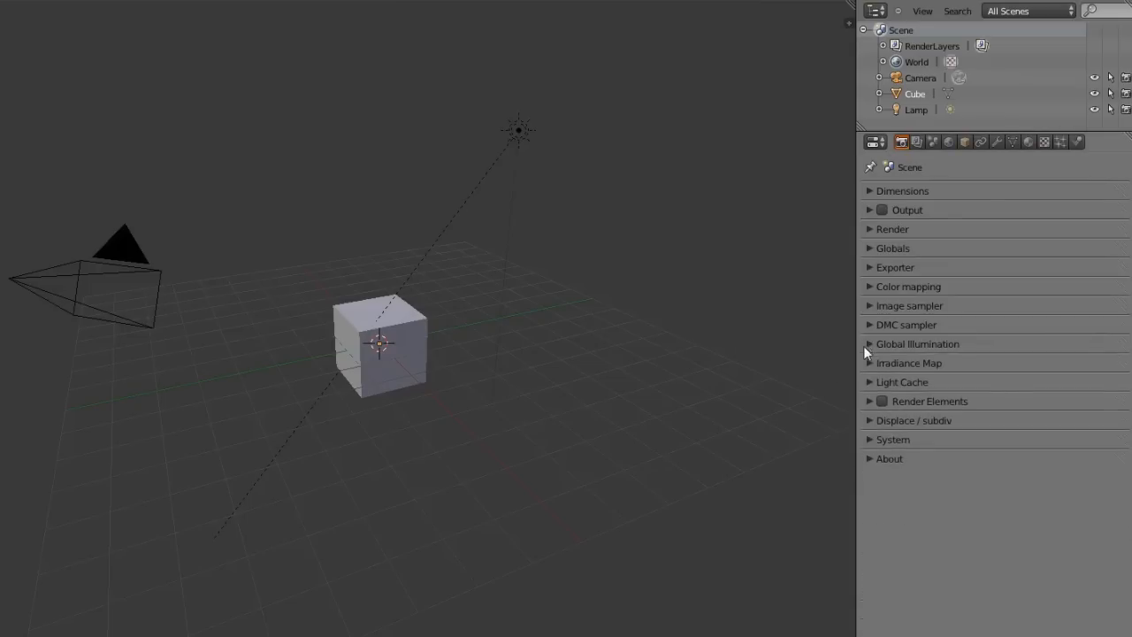
left_click(865, 343)
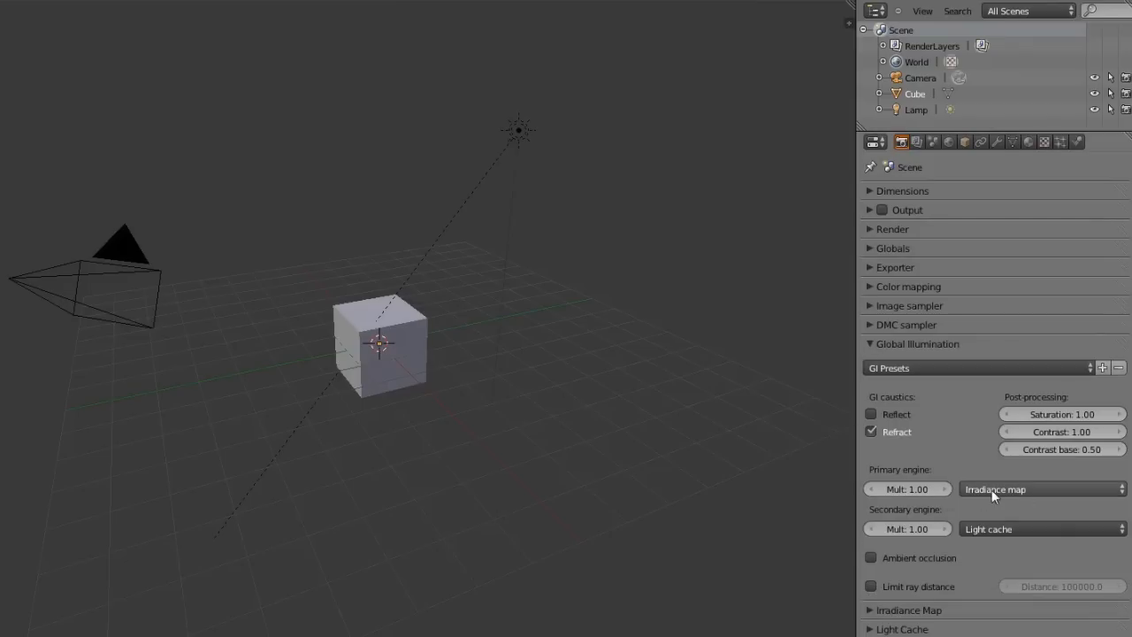
left_click(867, 343)
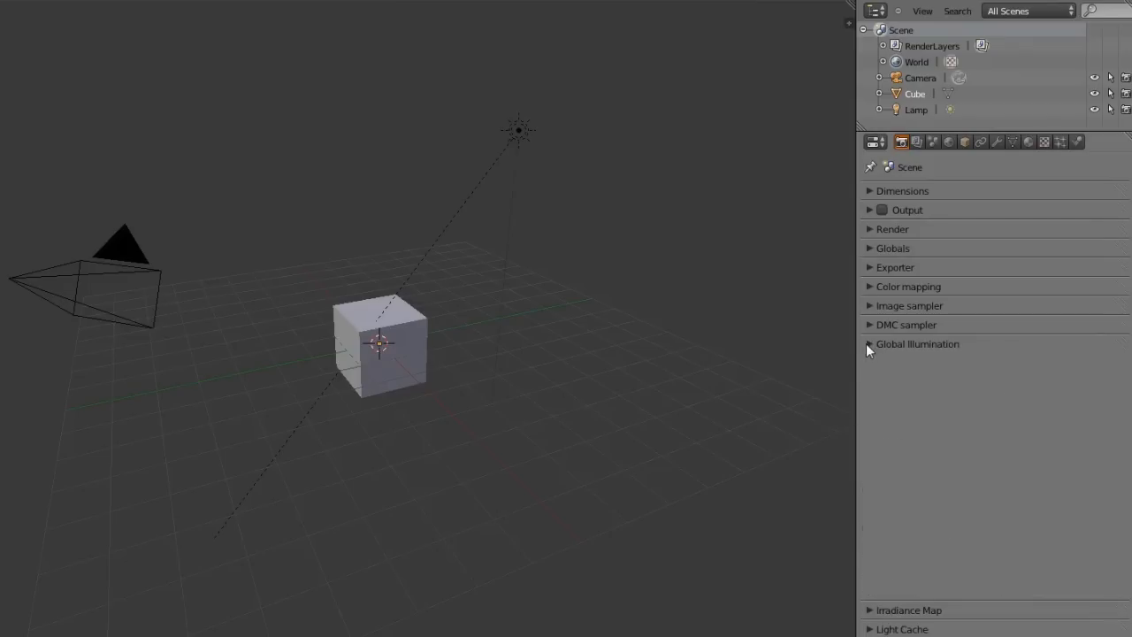
- Apply the Medium preset to the Irradiance Map and collapse its settings
left_click(863, 363)
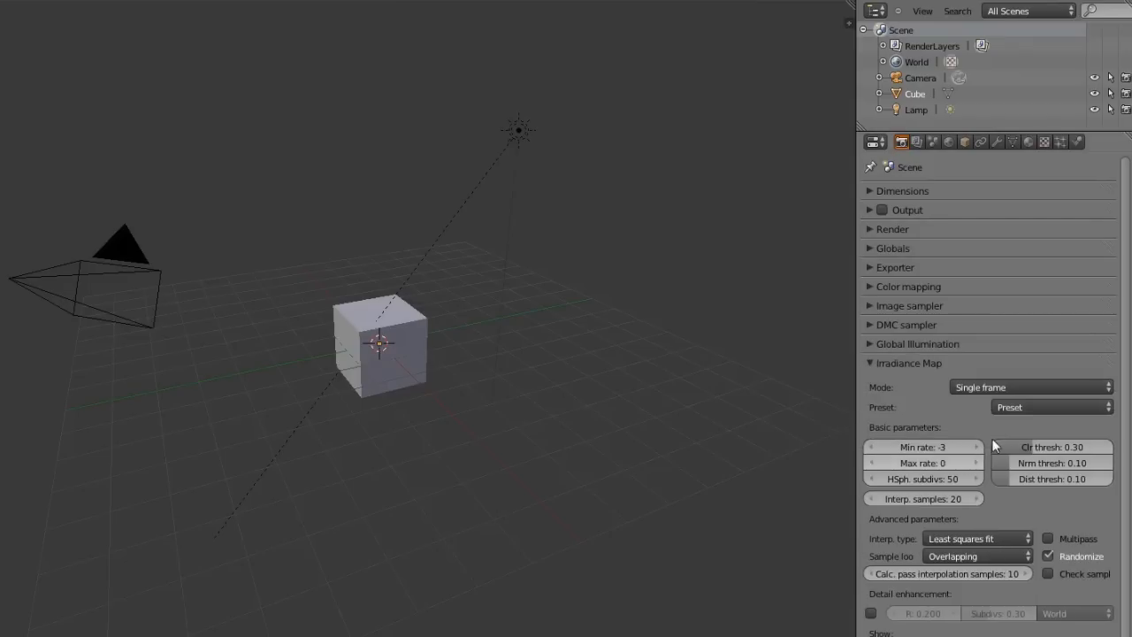
left_click(1005, 409)
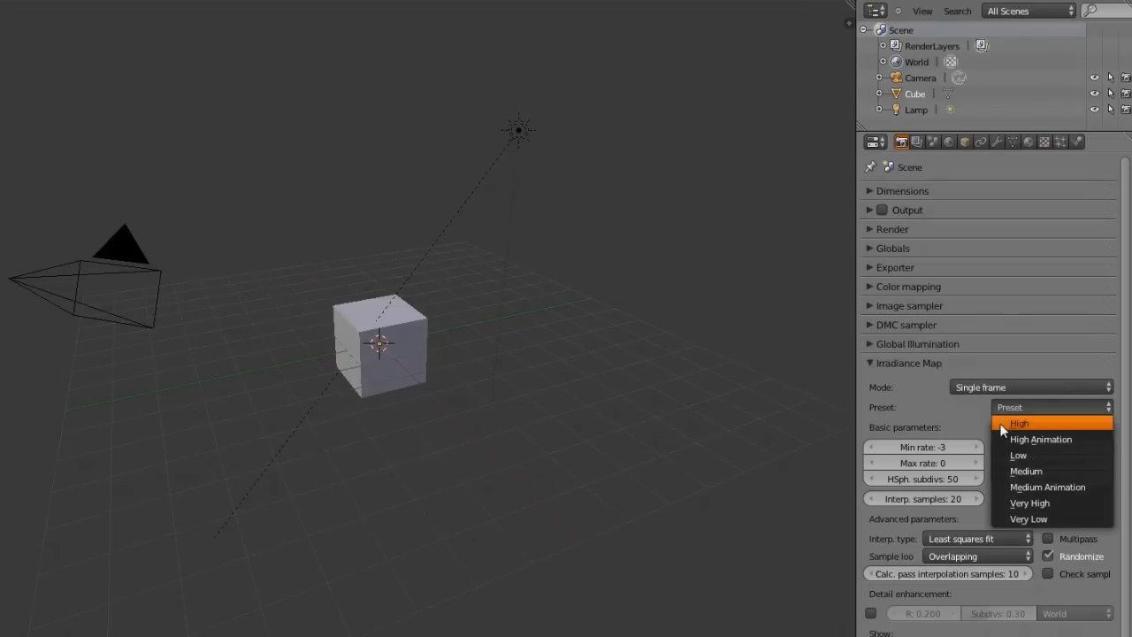
left_click(1034, 470)
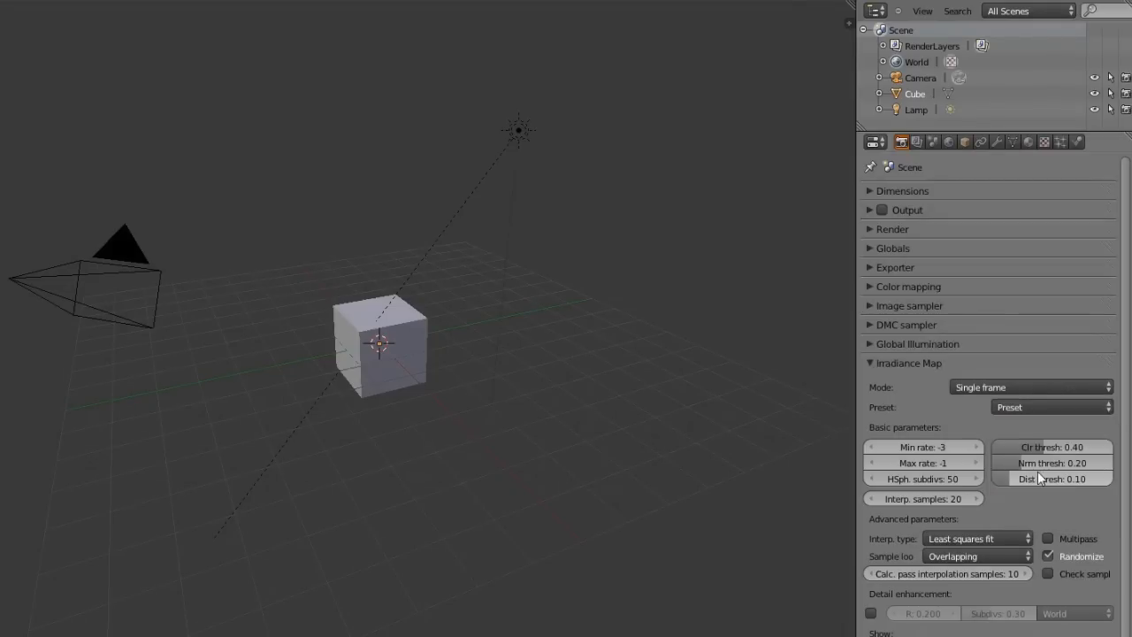
left_click(1013, 404)
left_click(869, 363)
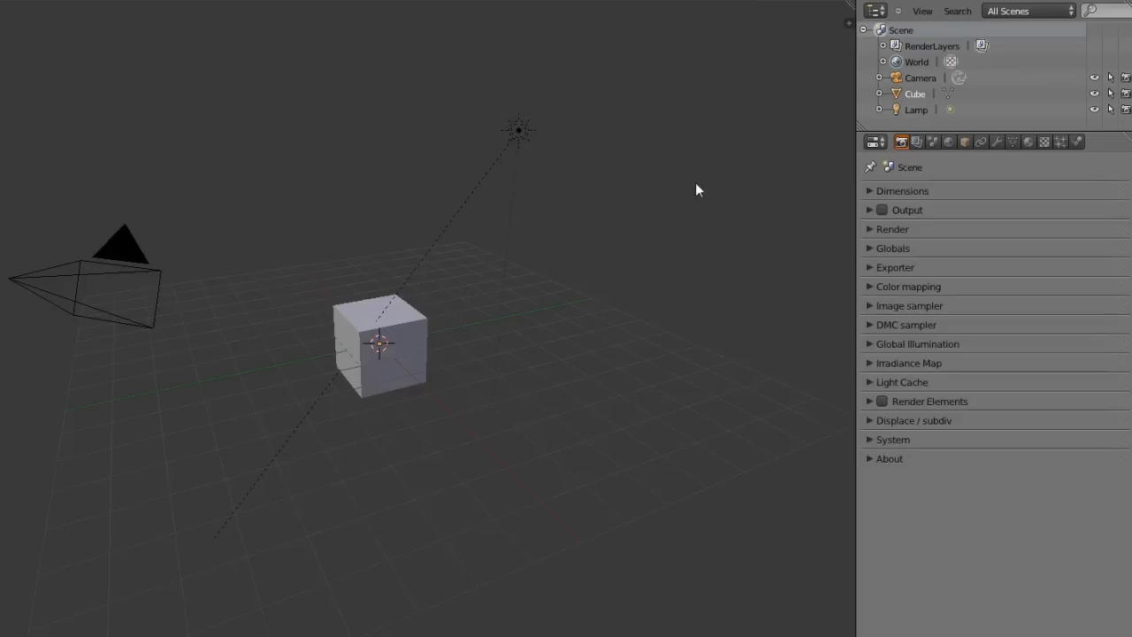
- Look briefly at the DMC sampler and Global Illumination settings again
left_click(867, 325)
left_click(867, 324)
left_click(867, 344)
left_click(867, 344)
- Enable Render Elements, add a render channel of type Main Passes and collapse the settings
left_click(869, 401)
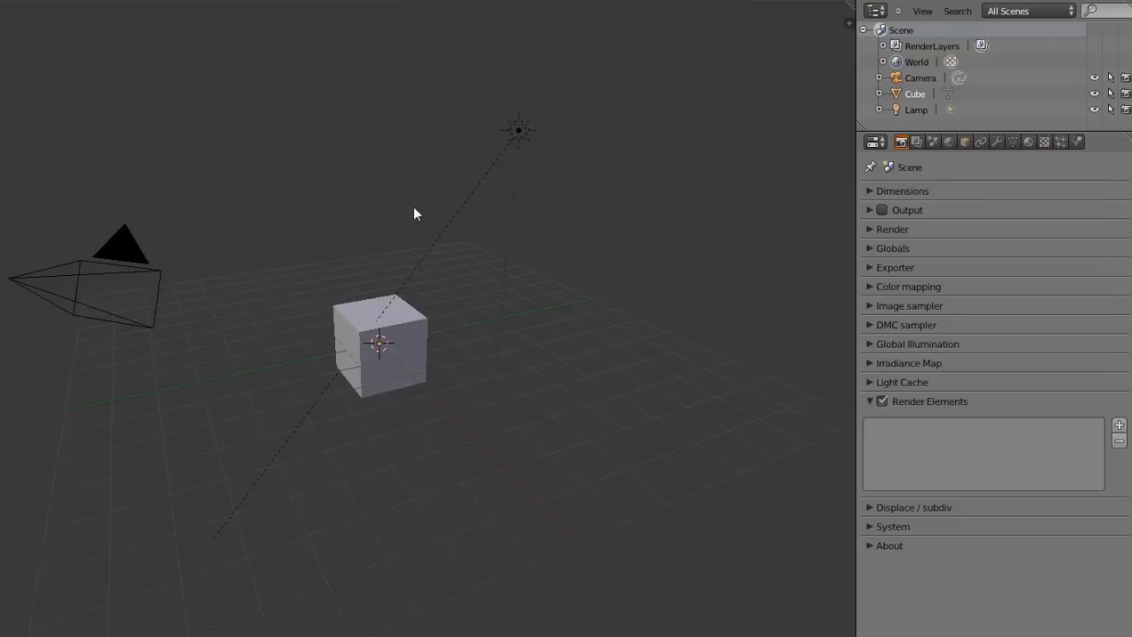
left_click(1119, 425)
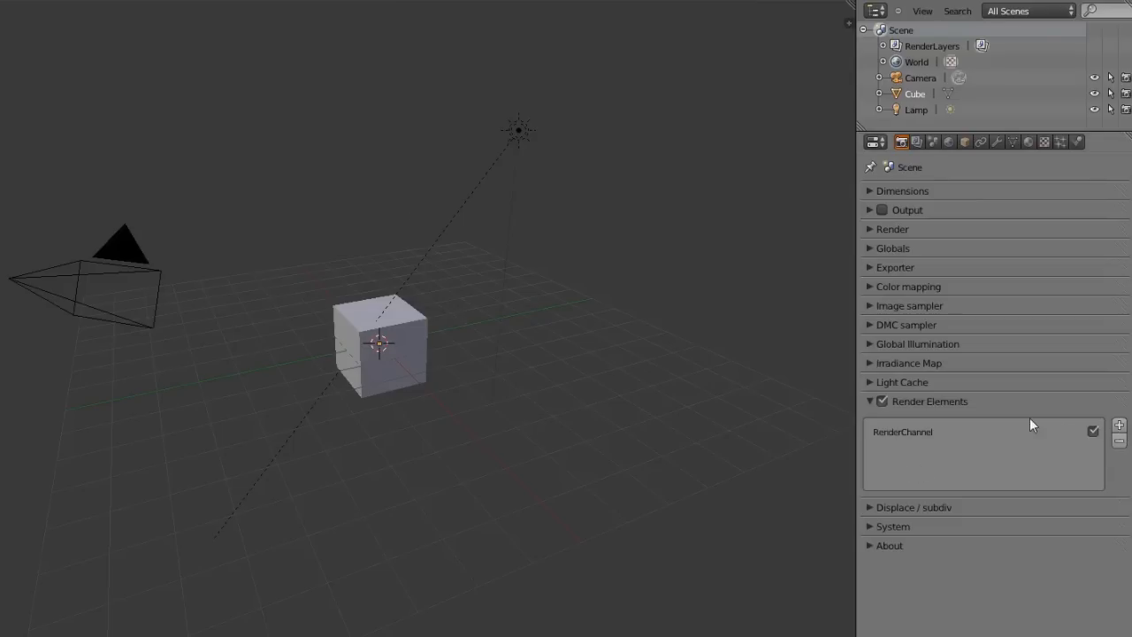
left_click(912, 432)
left_click(937, 531)
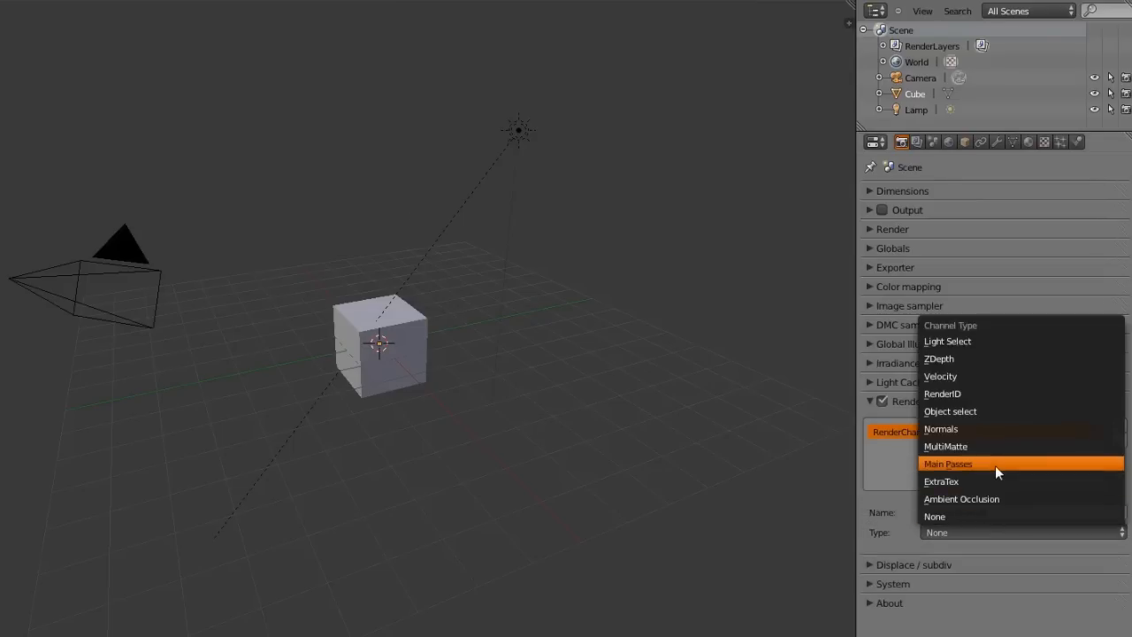
left_click(996, 464)
mouse_move(1125, 376)
left_mouse_down()
mouse_move(1129, 625)
mouse_move(1121, 357)
left_mouse_up()
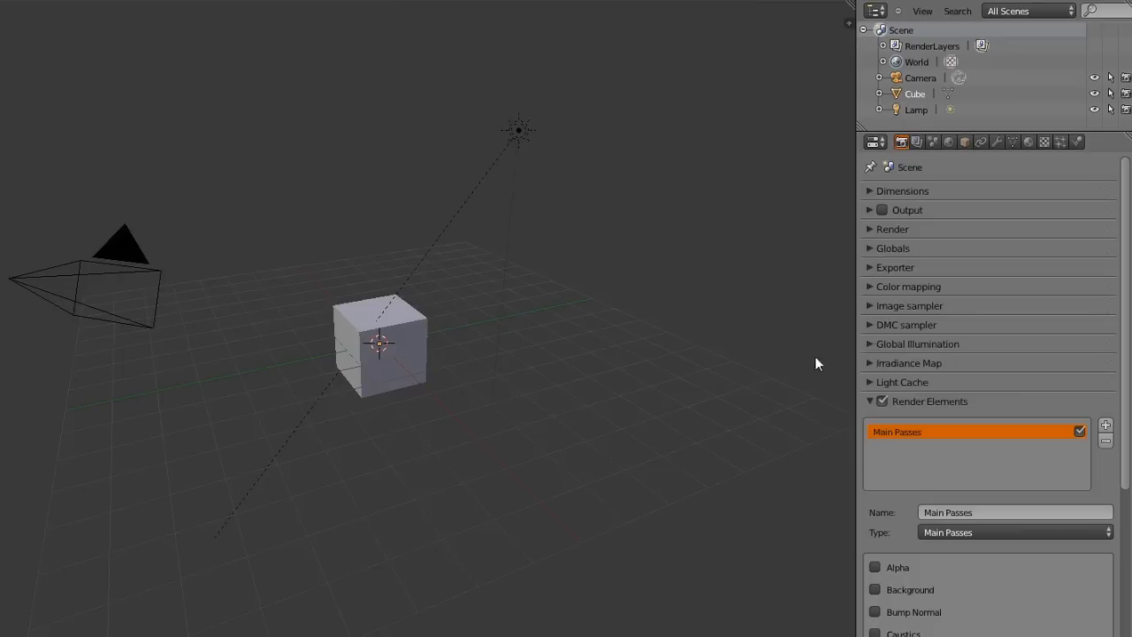
left_click(869, 401)
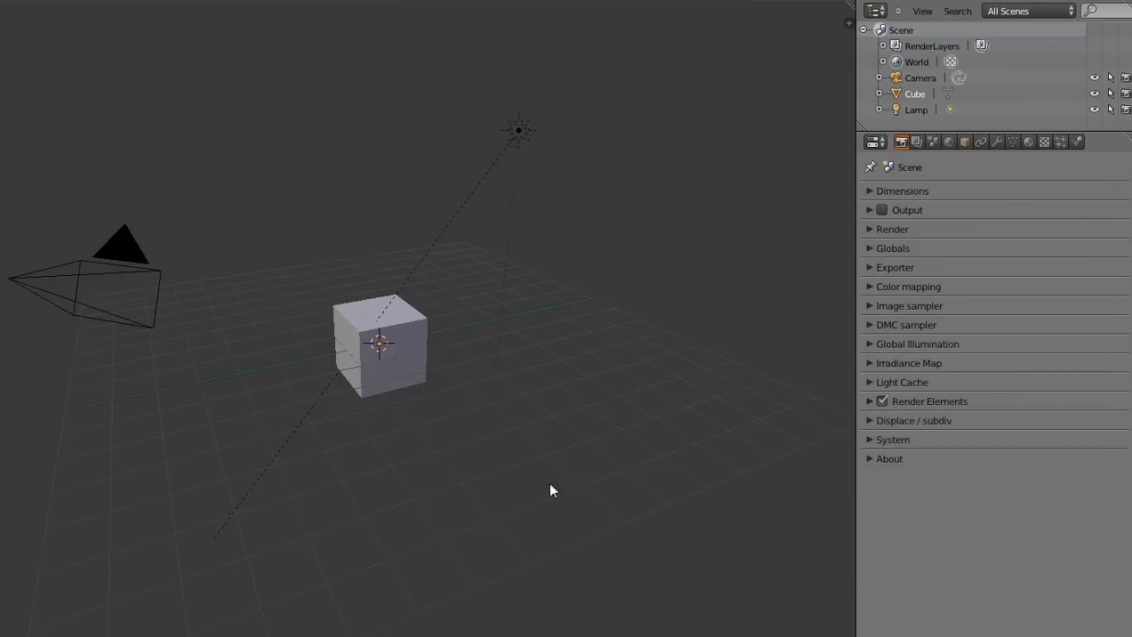
- Duplicate the cube along the Y axis and offset a further duplicate of that copy along the X axis
middle_click_drag(372, 337, 511, 338)
right_click(389, 356)
key("shift+d")
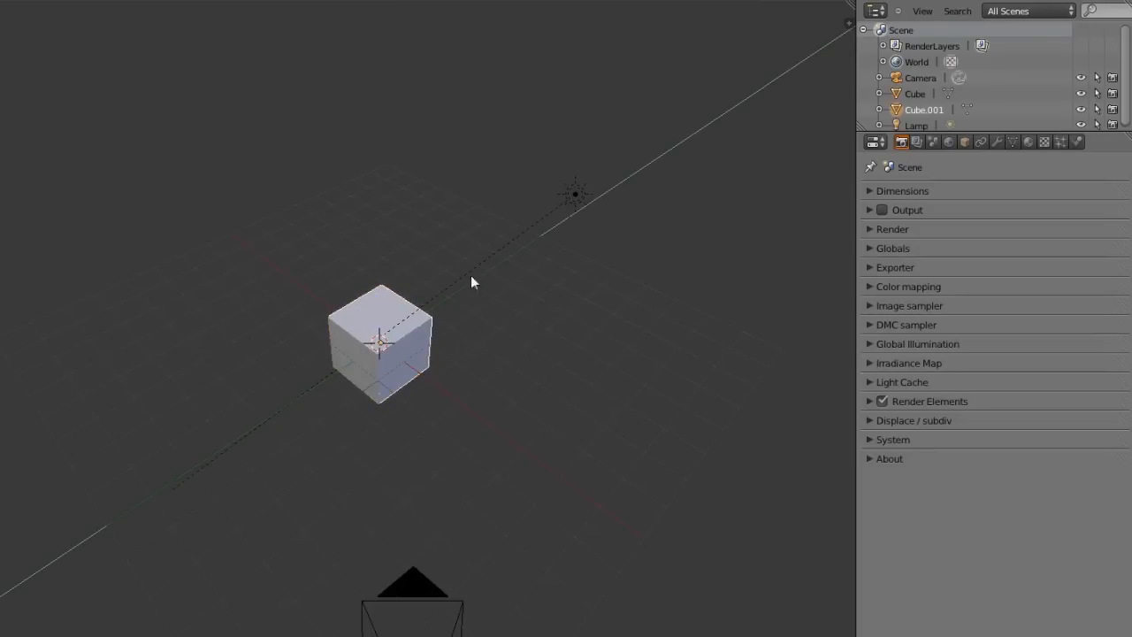
left_click(473, 274)
key("shift+d")
right_click(466, 301)
key("g")
key("x")
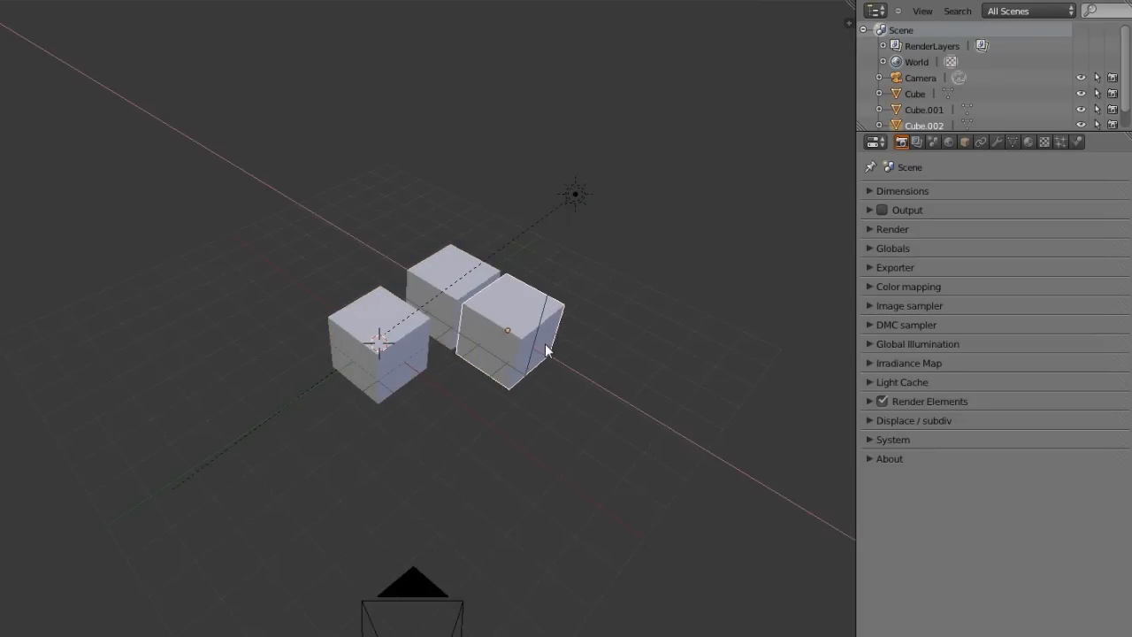
left_click(545, 344)
- Duplicate the third cube back along the Y axis to complete a two-by-two arrangement of four cubes
left_click(536, 323)
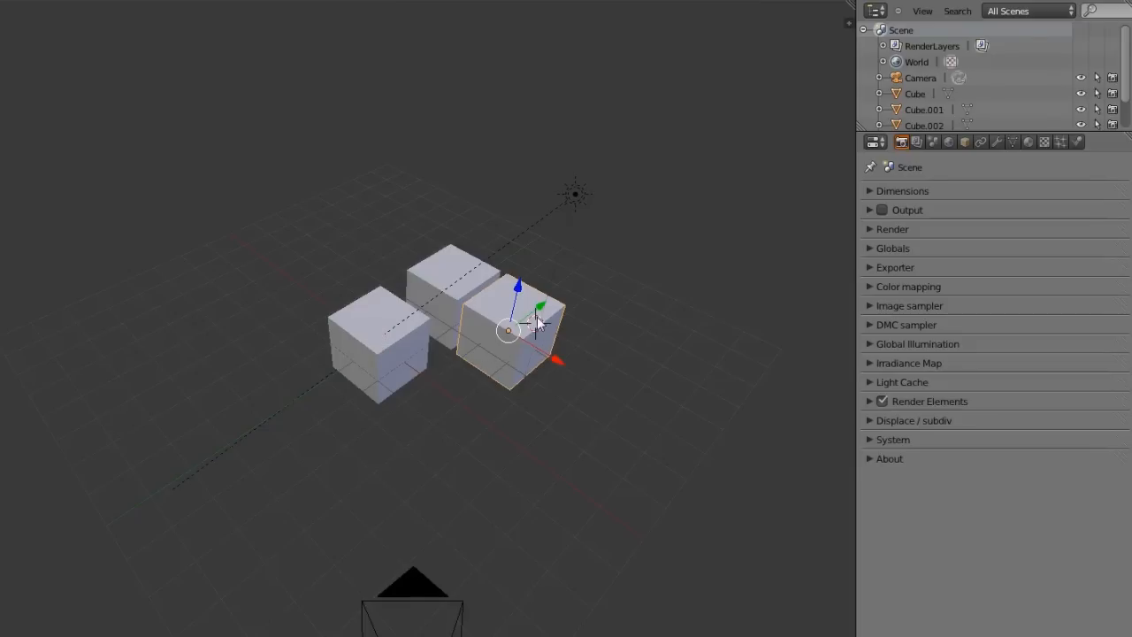
key("shift+d")
key("y")
left_click(466, 363)
- Add a plane, scale it up well beyond the four cubes, center it on them and lower it beneath them as a floor
key("shift+a")
mouse_move(470, 362)
left_click(515, 362)
key("s")
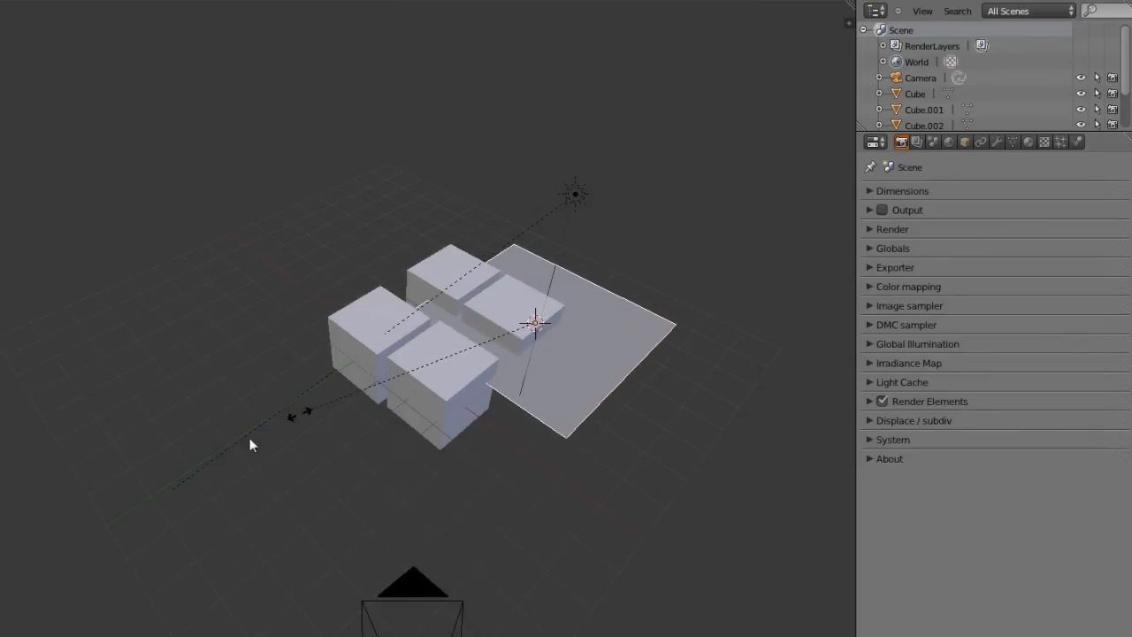
left_click(30, 568)
right_click(515, 327)
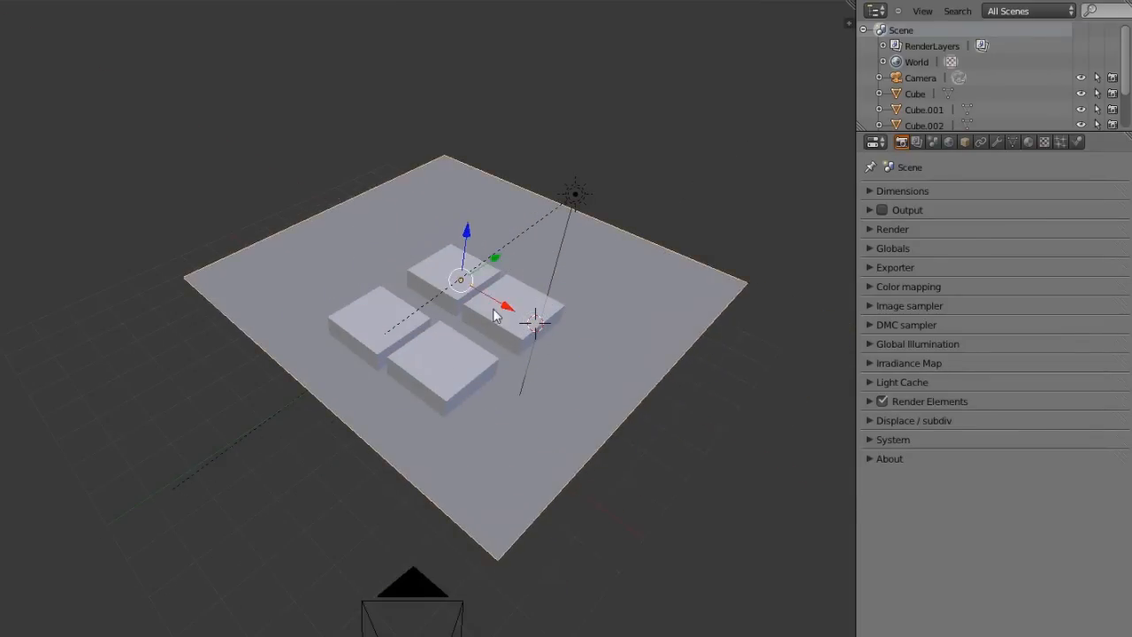
left_click(455, 233)
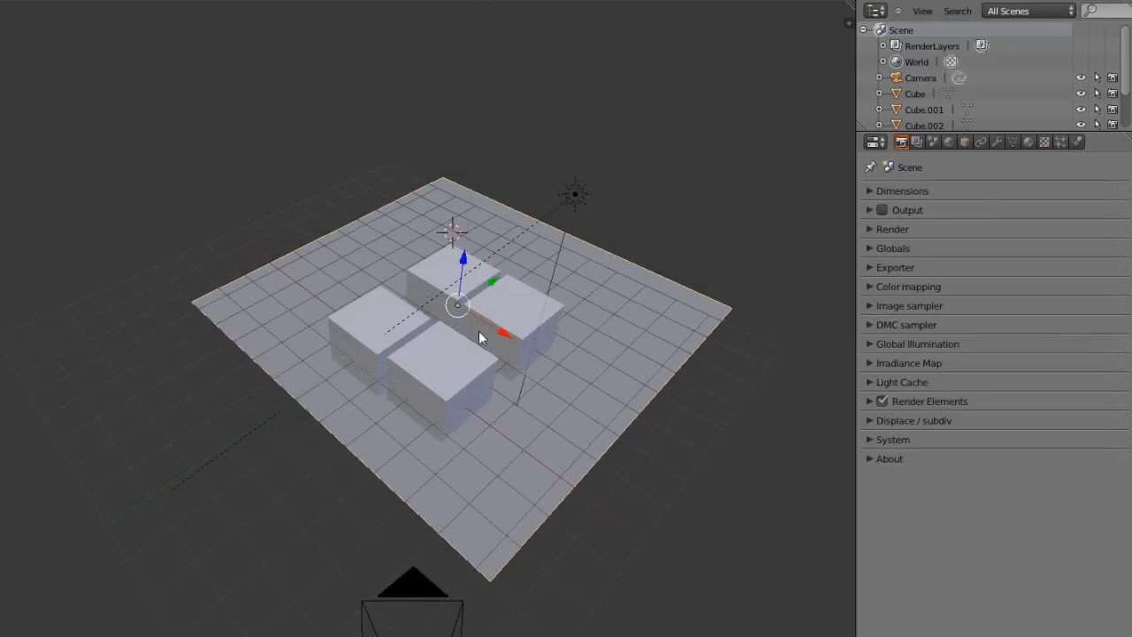
middle_click_drag(479, 338, 458, 295)
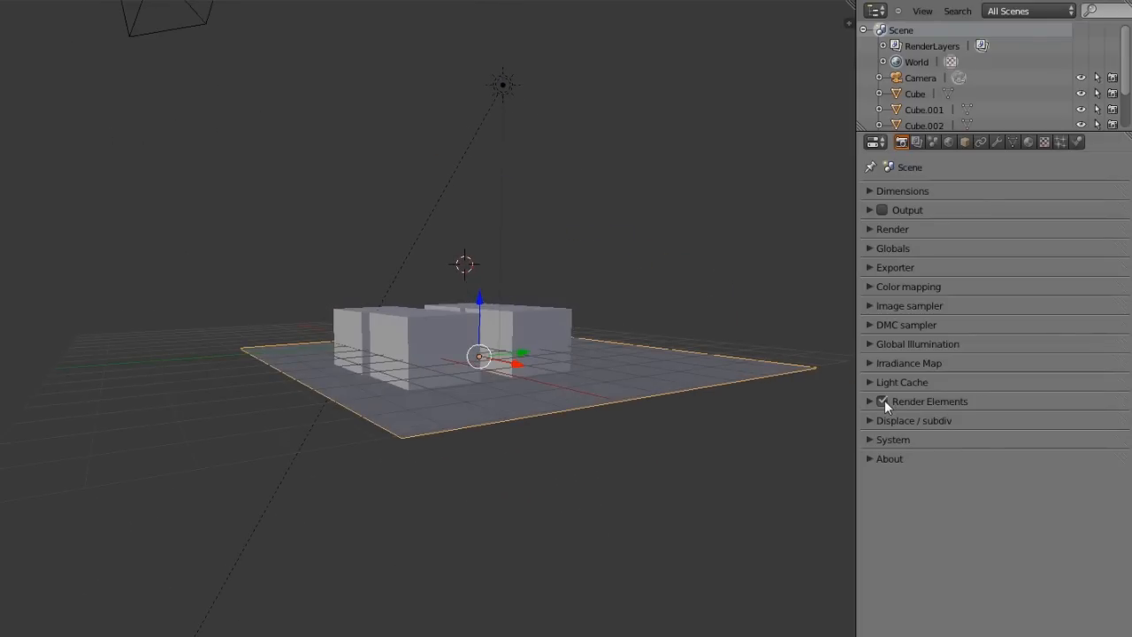
- Render the four cubes with Render Elements turned off, check the frame buffer's channel list and close the frame buffer
key("F12")
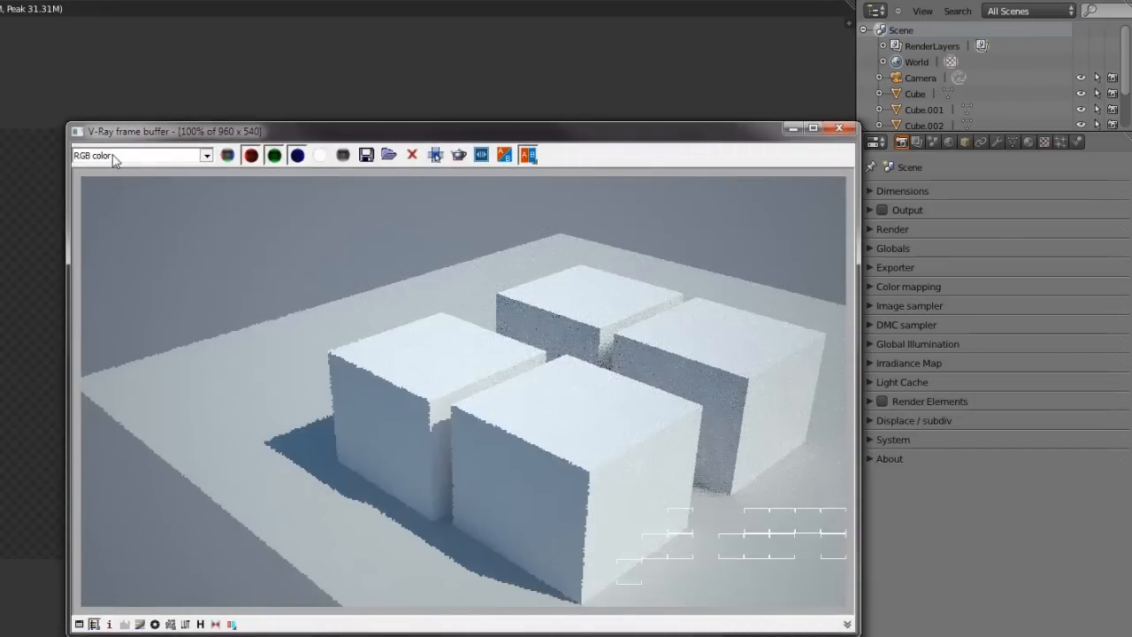
left_click(93, 156)
left_click(92, 170)
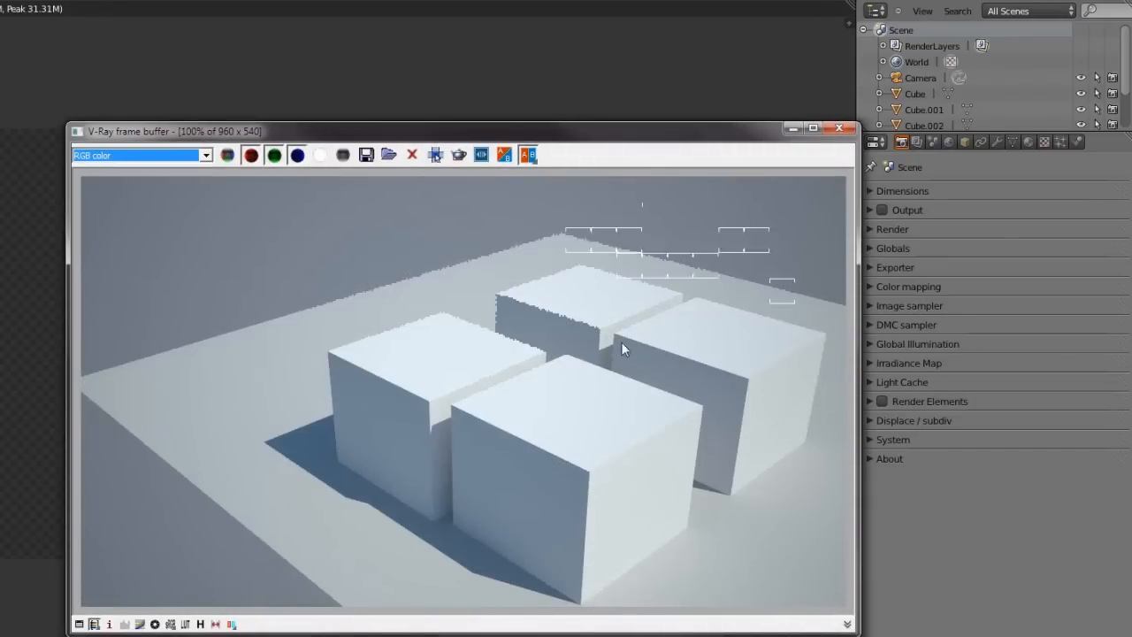
left_click_drag(614, 133, 566, 104)
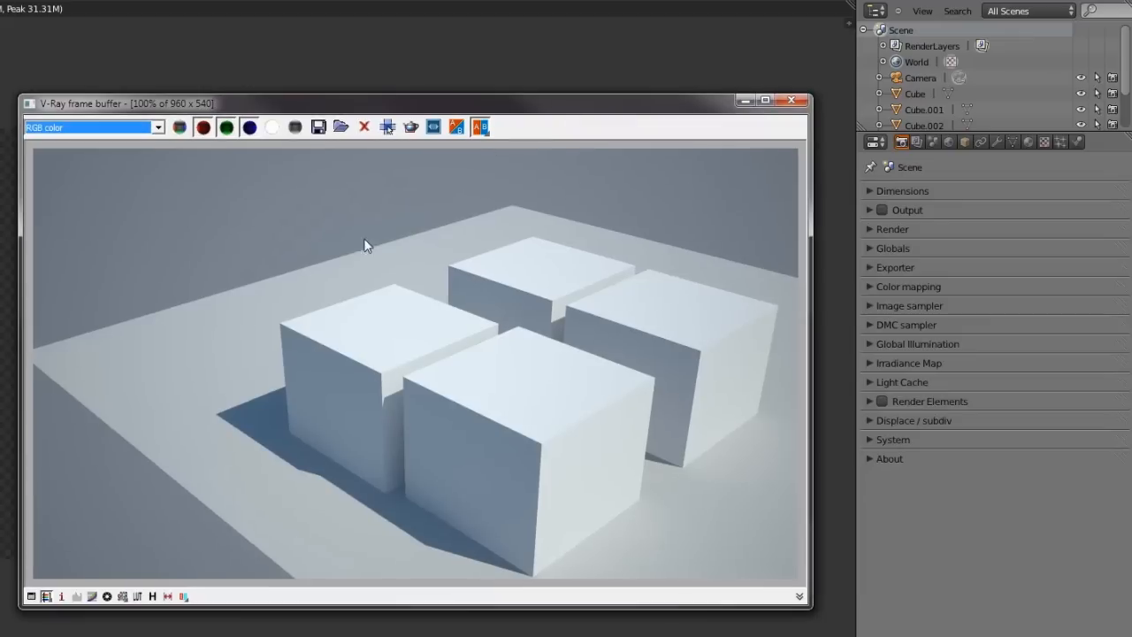
left_click(796, 101)
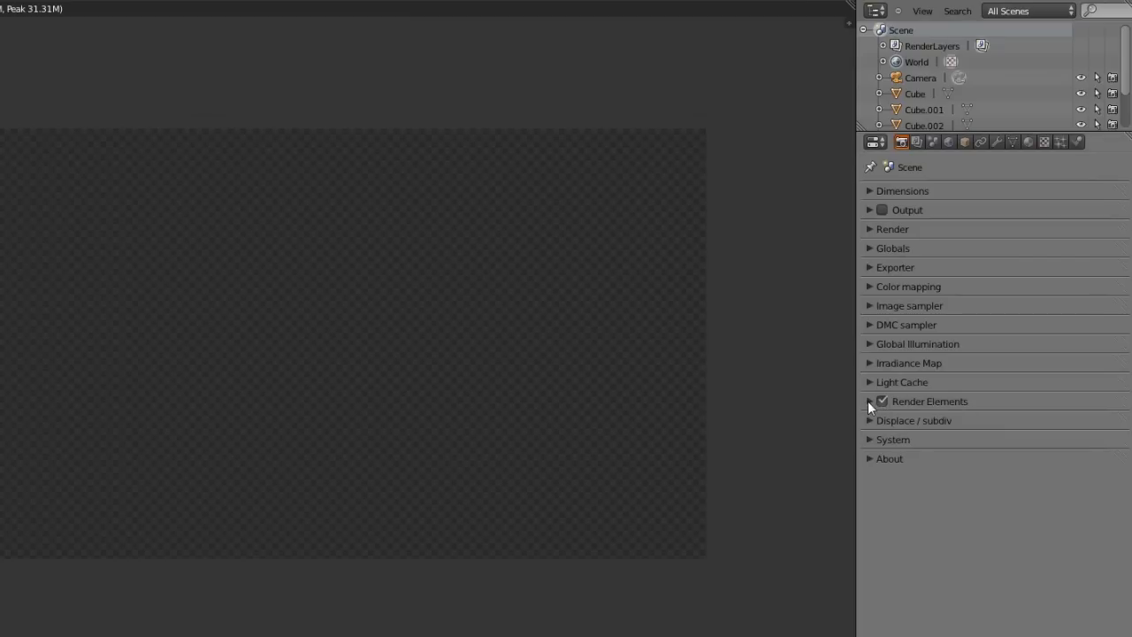
- Turn the Main Passes render element into an Ambient Occlusion element named occlusion with 12 subdivs
left_click(869, 402)
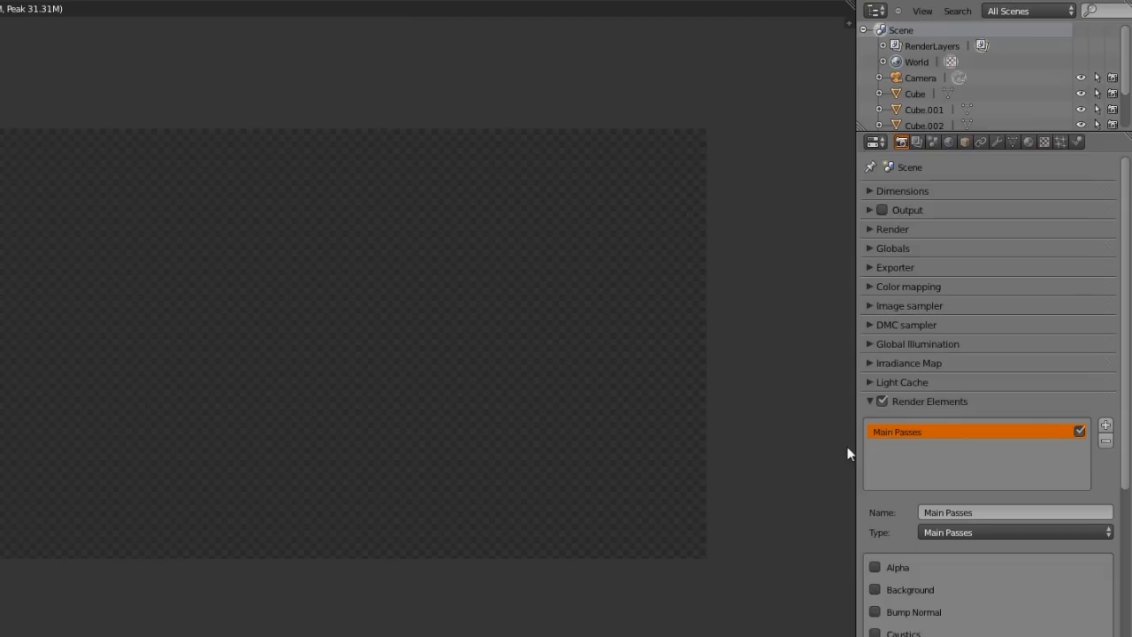
left_click(869, 400)
left_click(869, 400)
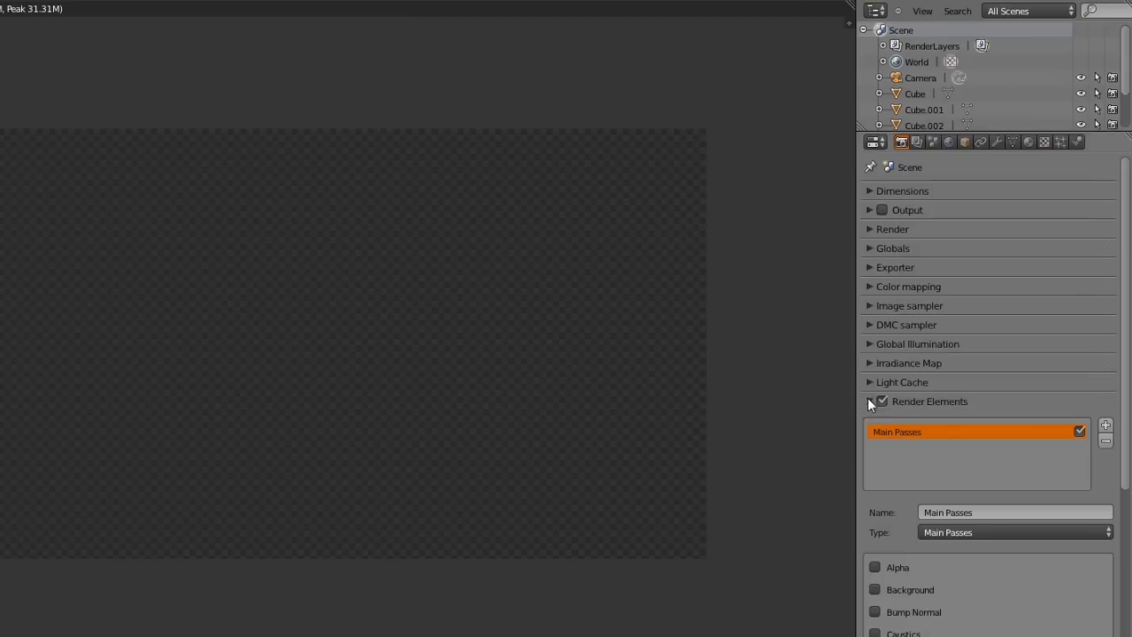
key("Escape")
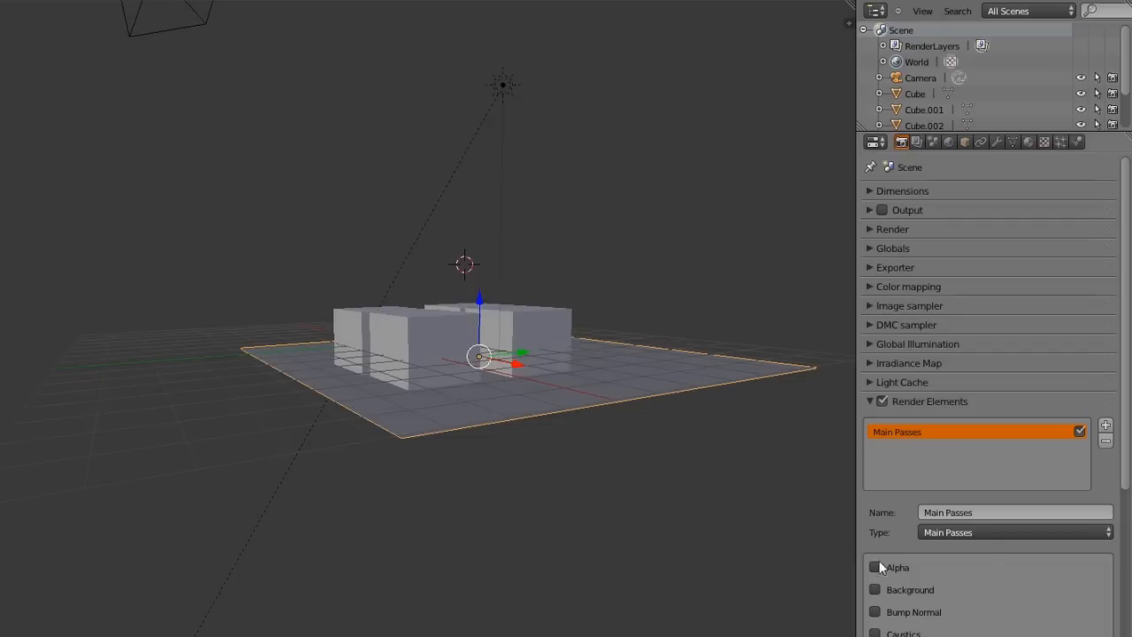
left_click(931, 536)
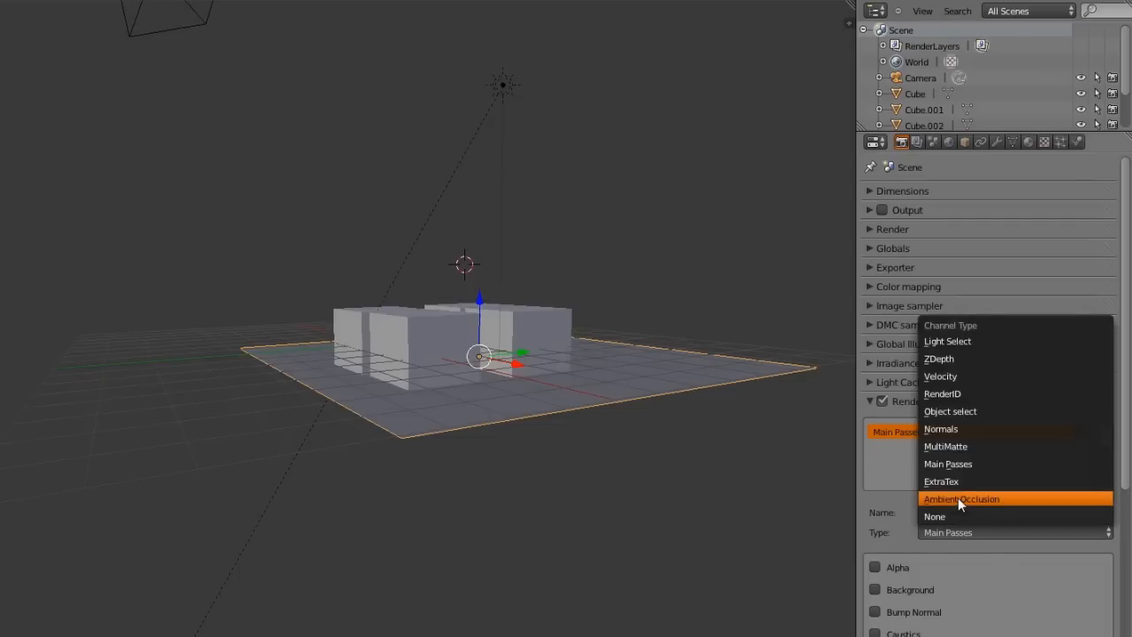
left_click(959, 497)
left_click(962, 513)
type("occlusion")
key("Return")
left_click(920, 584)
type("12")
key("Return")
- Add a second render element and set its channel type to Light Select
left_click(1119, 427)
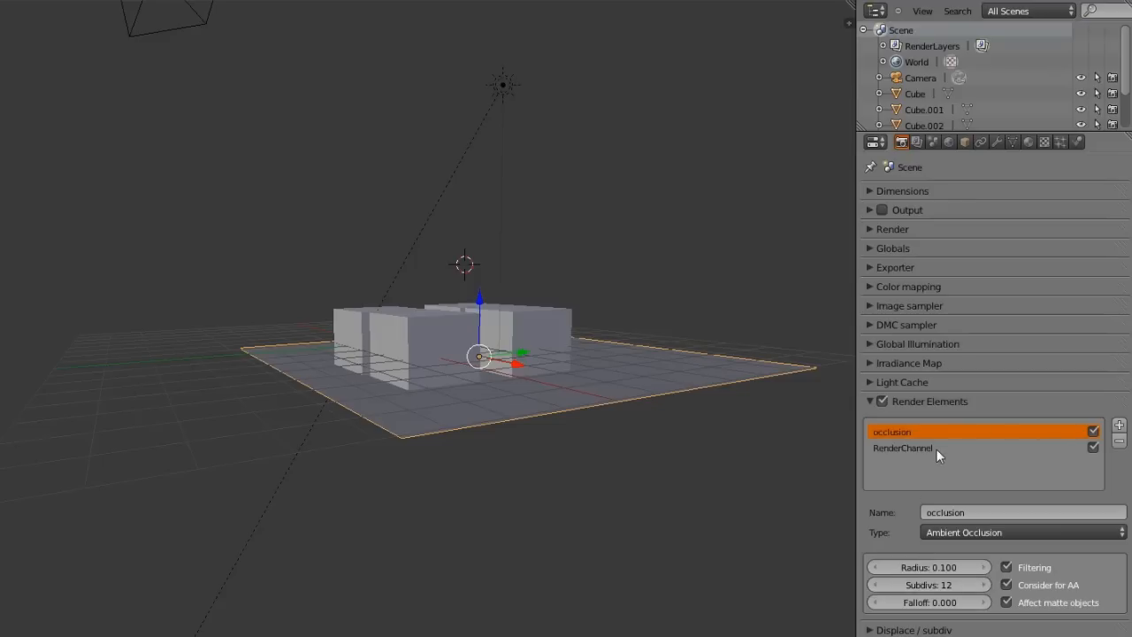
left_click(936, 449)
left_click(949, 534)
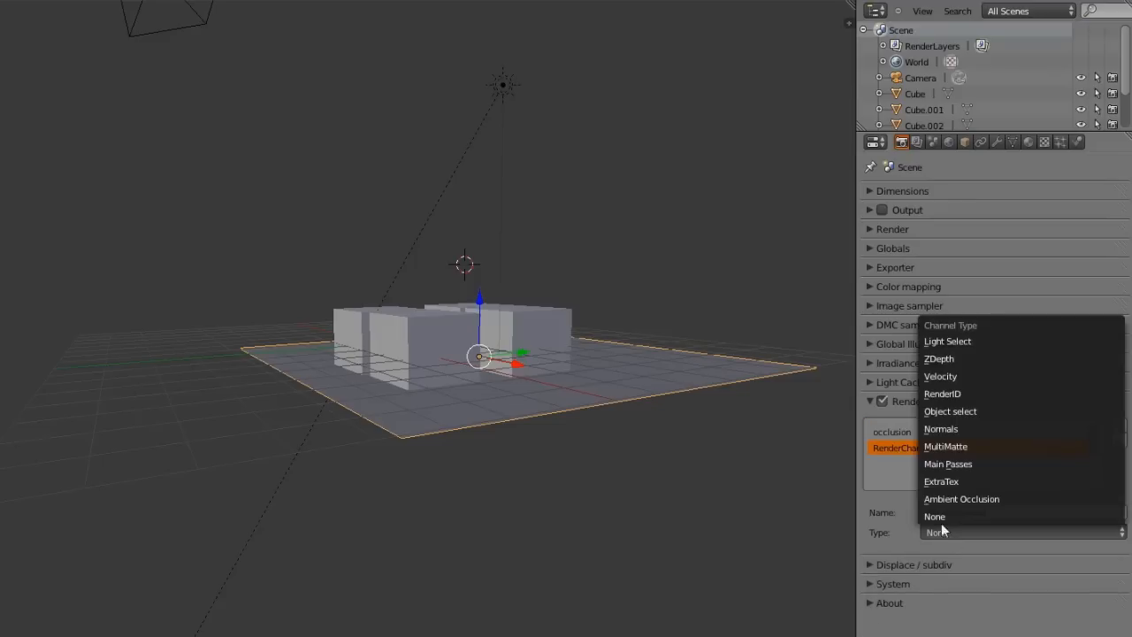
left_click(945, 348)
- Examine the camera's Physical settings, including its exposure parameters
middle_click_drag(841, 301, 530, 132)
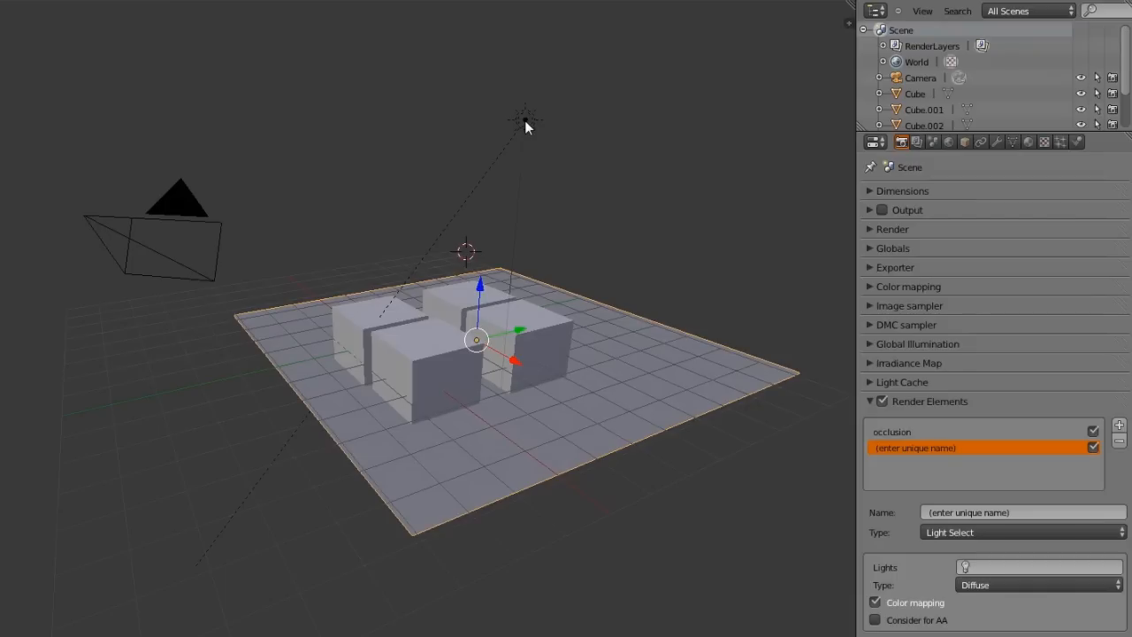
right_click(524, 121)
middle_click_drag(390, 139, 410, 342)
right_click(346, 331)
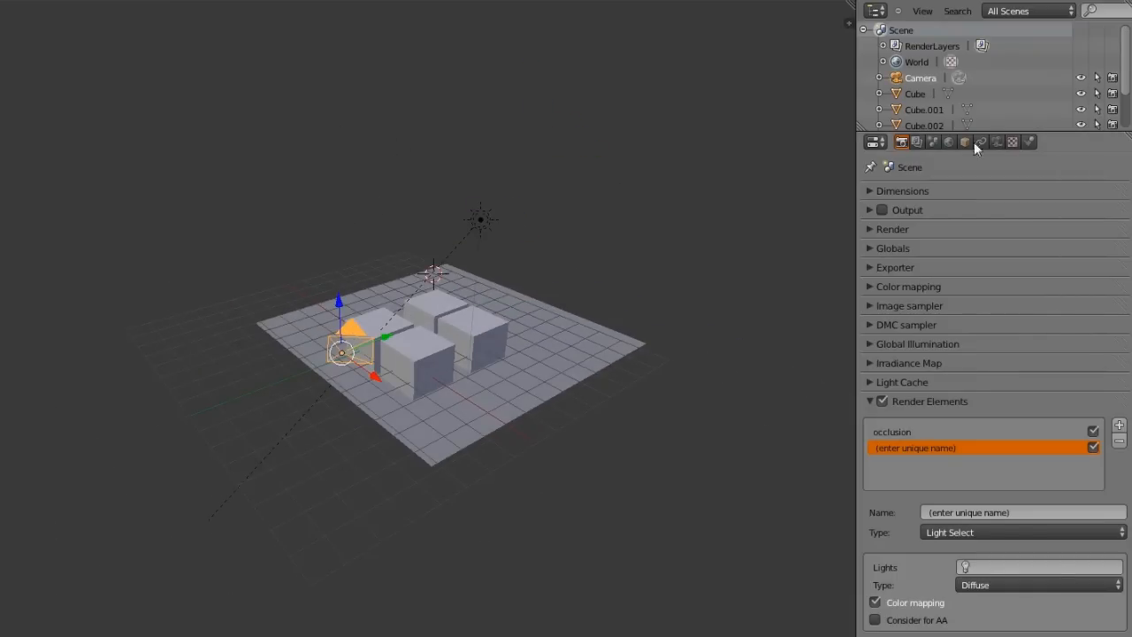
left_click(1001, 140)
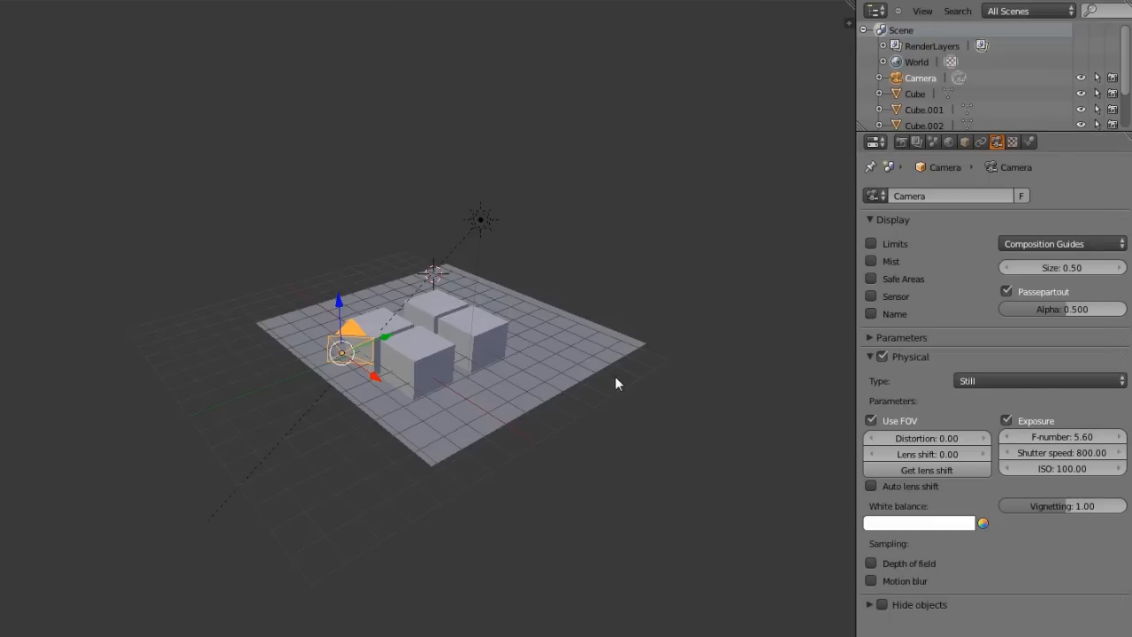
middle_click_drag(193, 366, 294, 455)
scroll(284, 423, "up", 1)
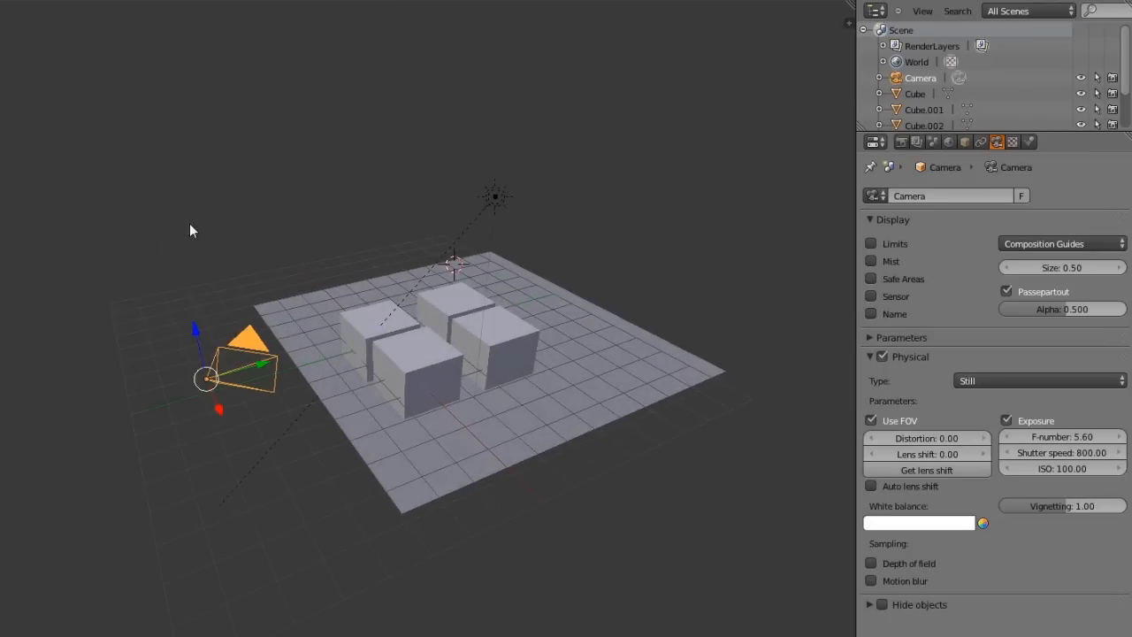
- Examine the sun lamp's sky settings and the sky texture assigned to the world
right_click(477, 211)
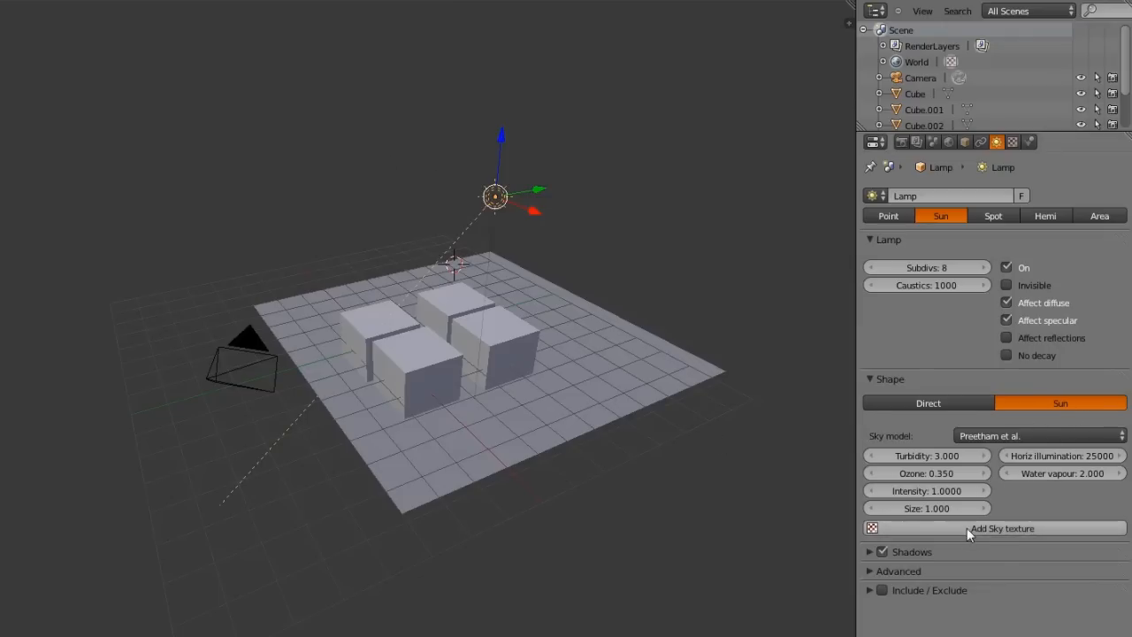
left_click(950, 142)
left_click(1015, 142)
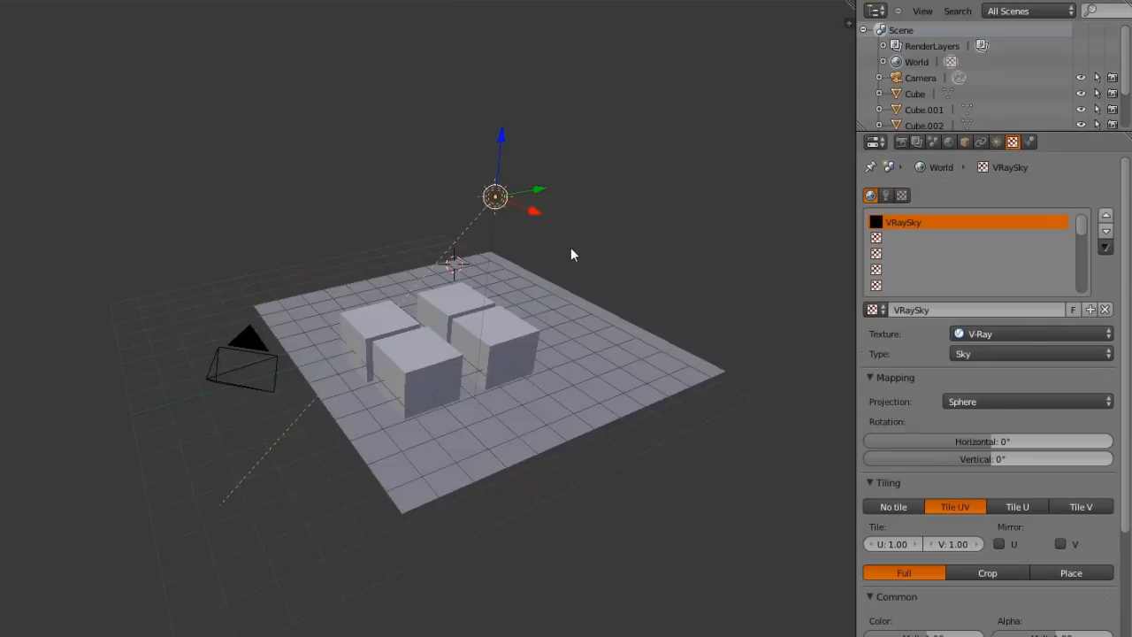
- Render the four cubes under the sun and sky lighting, inspect the image and close the frame buffer
key("F12")
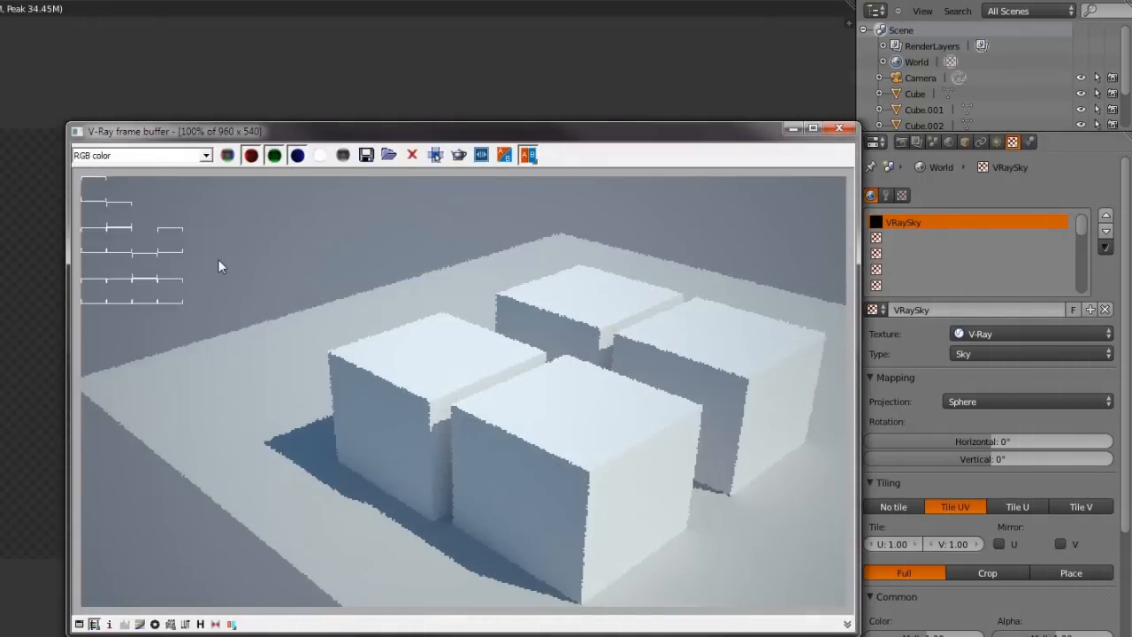
left_click_drag(572, 135, 494, 92)
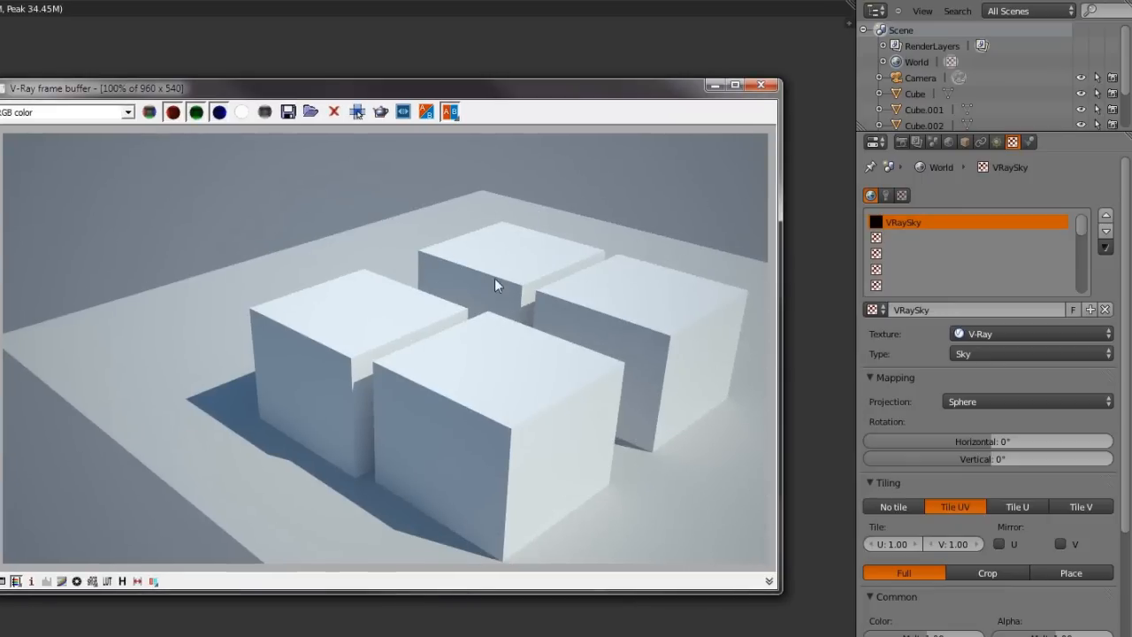
left_click(761, 84)
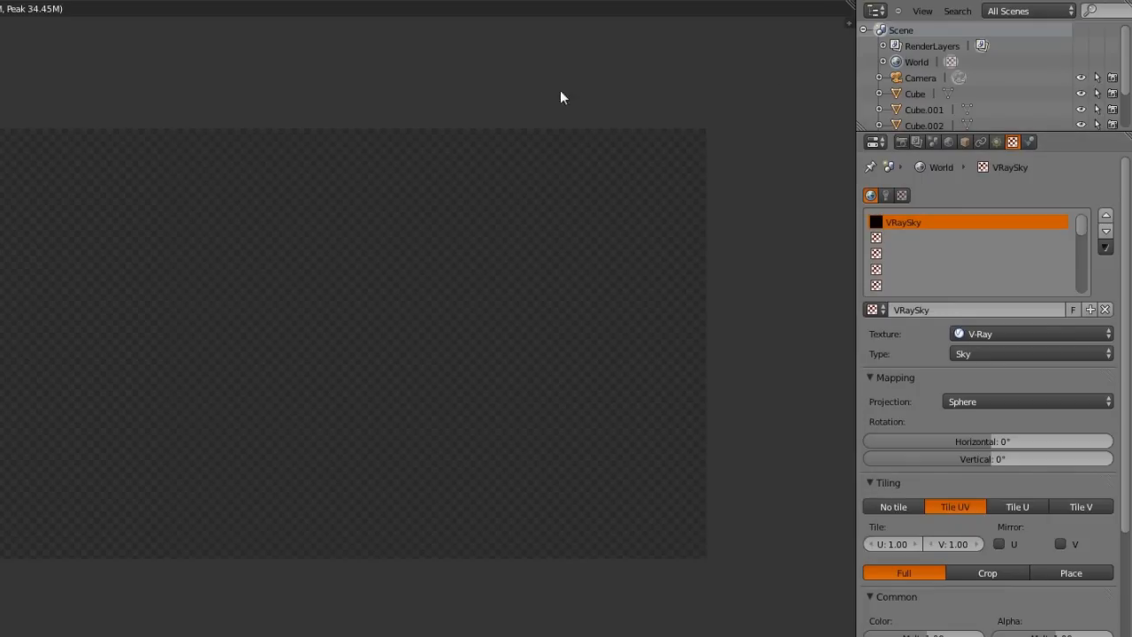
key("Escape")
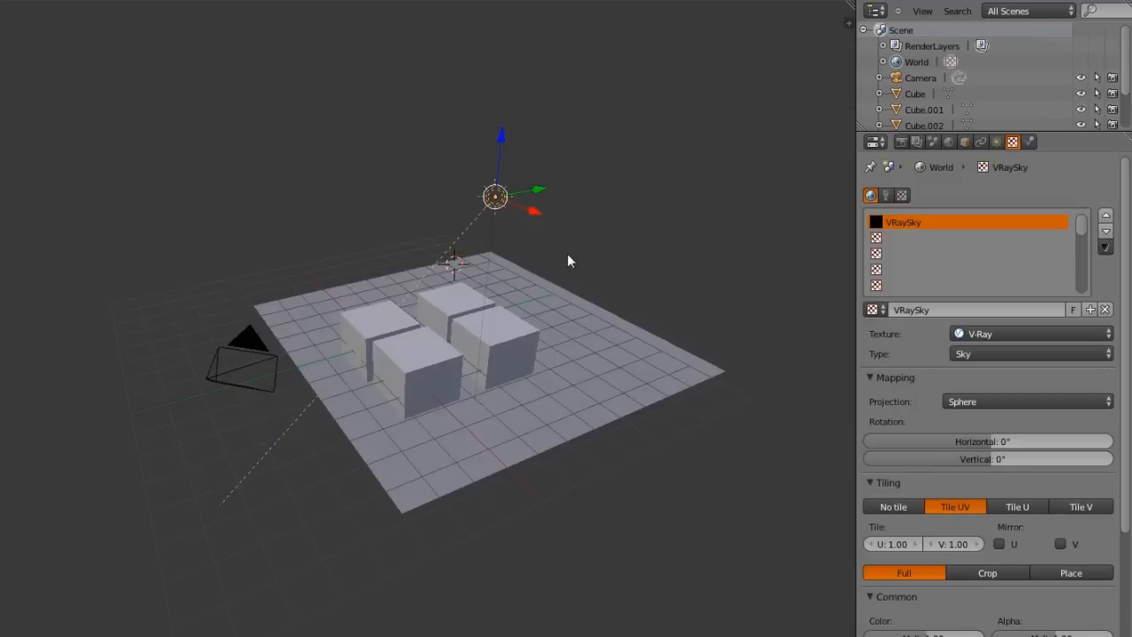
- Remove the VRaySky texture from the world and change the sun lamp to an Area lamp with intensity 400
left_click(1105, 309)
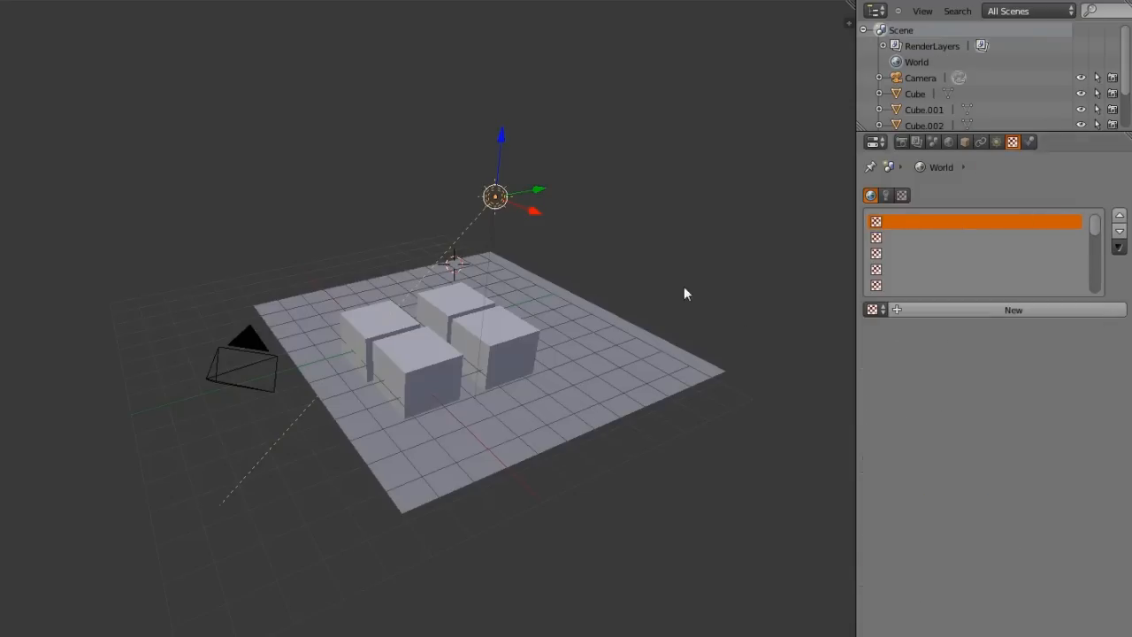
left_click(997, 141)
left_click(1098, 217)
left_click(985, 329)
key("BackSpace")
type("4")
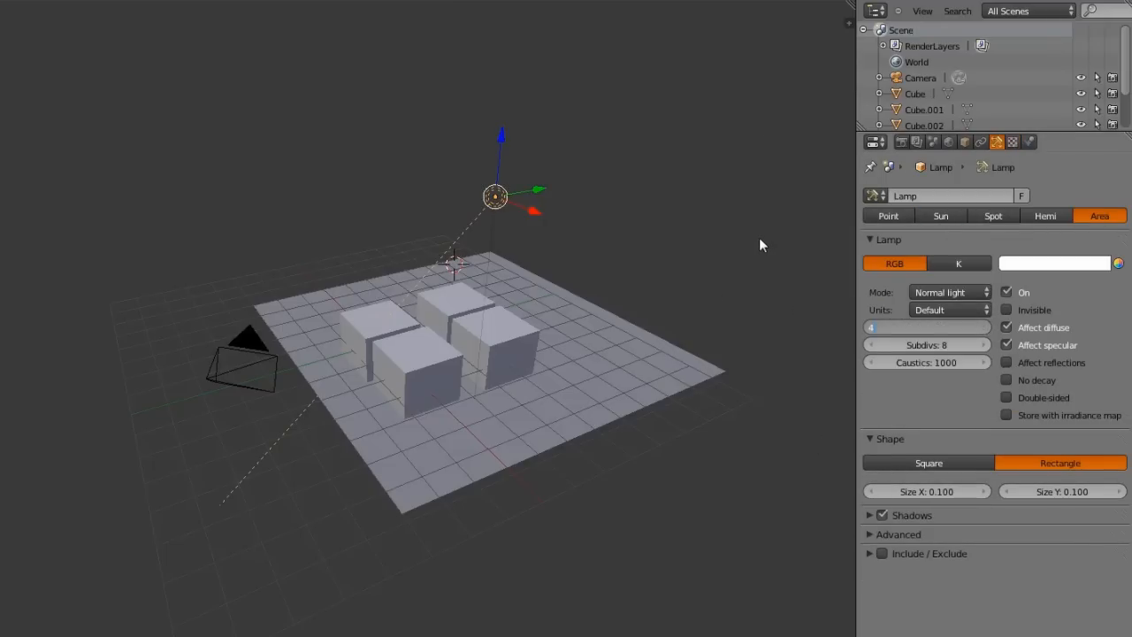
type("00")
key("Return")
- Rename the area lamp's data as Lamp_rouge and set its light color to red
left_click(917, 198)
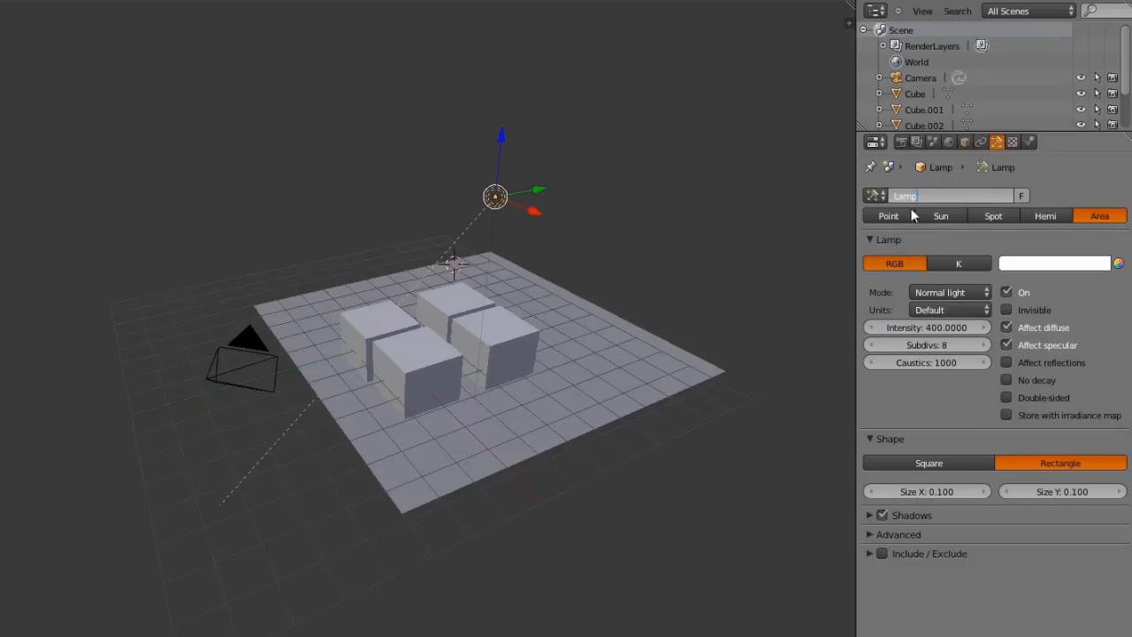
type("_rouge")
key("Return")
left_click(1034, 264)
left_click_drag(1031, 113, 1027, 195)
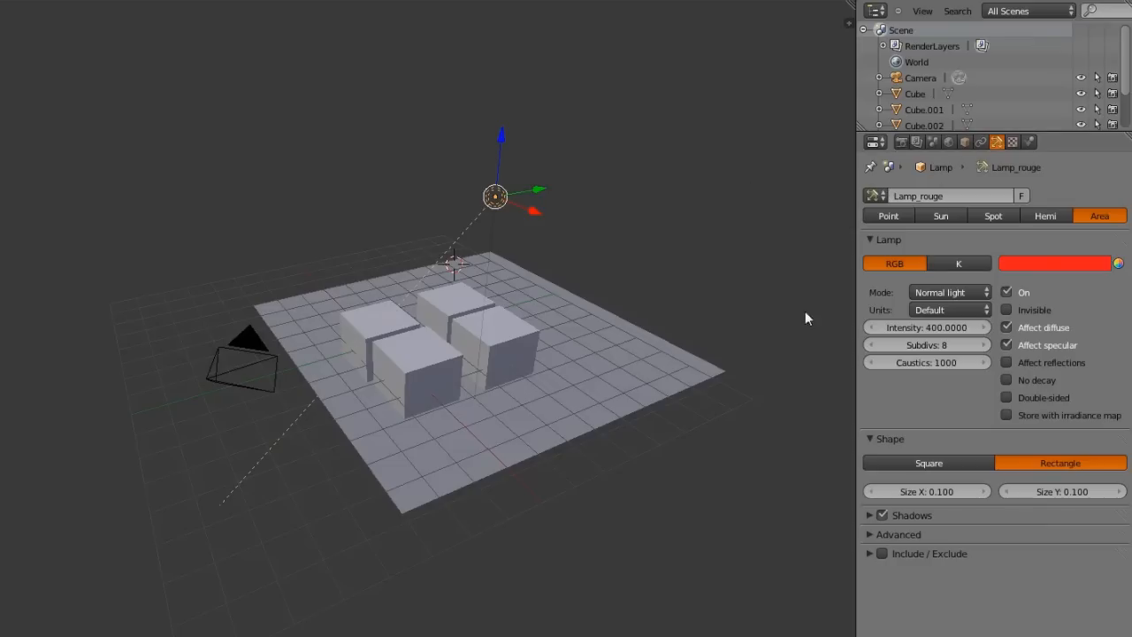
- Set the red area lamp's rectangle size to 5 in both X and Y
double_click(907, 491)
type("5")
key("Return")
double_click(1061, 492)
type("5")
key("Return")
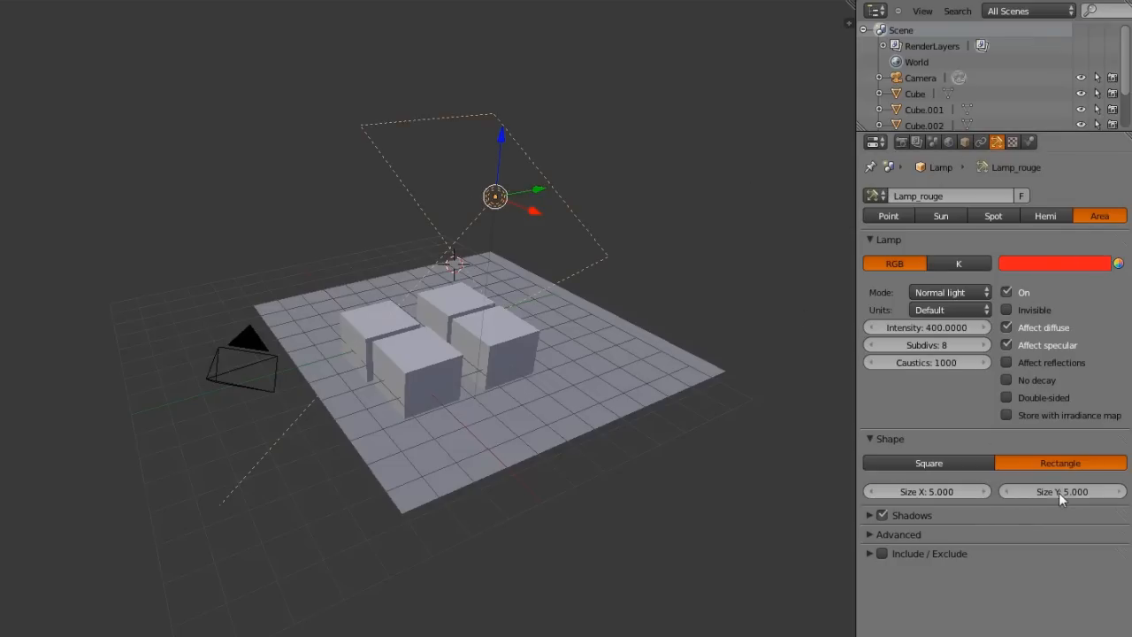
- In top view, duplicate the red lamp to the opposite side of the cubes and rotate the copy toward them
middle_click_drag(484, 355, 505, 392)
key("KP_7")
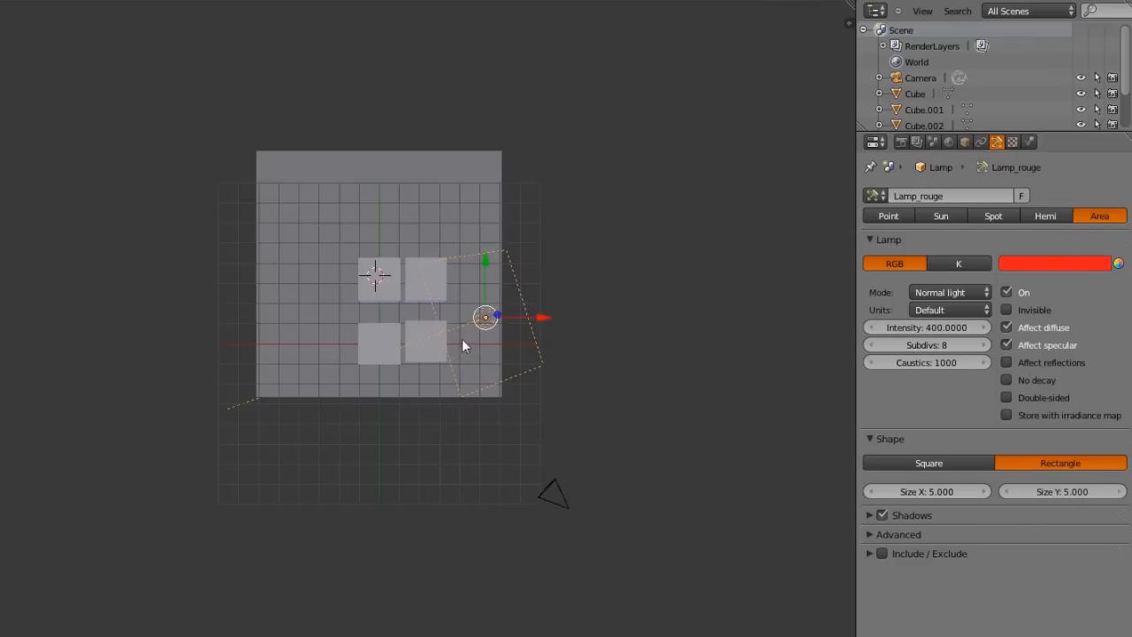
key("shift+d")
left_click(295, 424)
key("KP_5")
key("r")
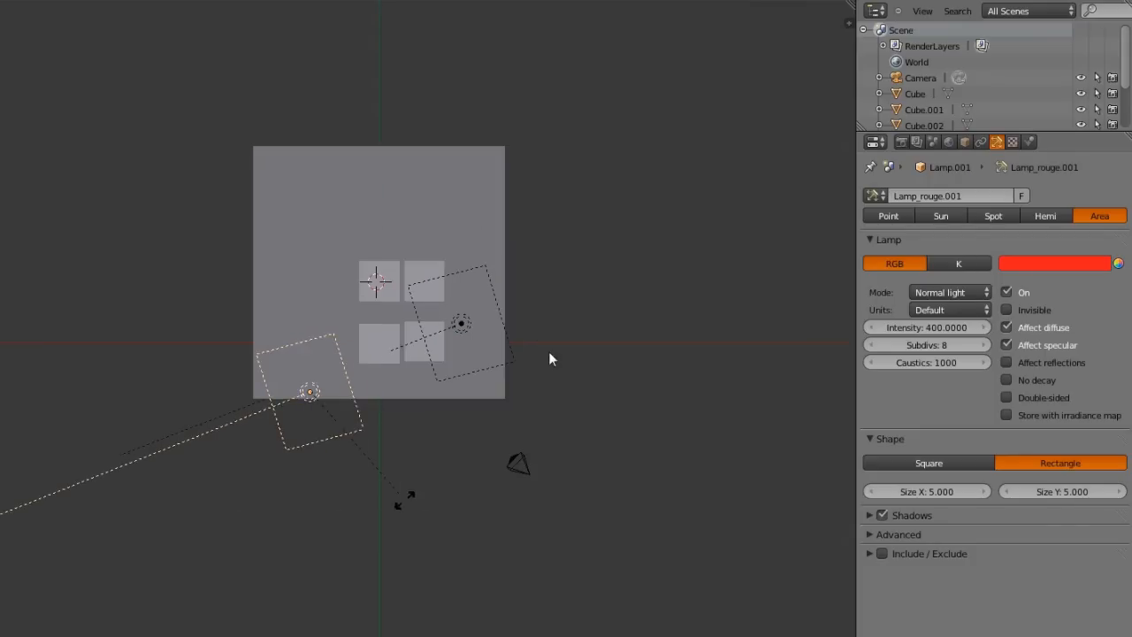
left_click(166, 309)
- Rename the duplicated lamp's data as Lamp_bleu and set its color to blue (R 0, G 0.323, B 1)
left_click(967, 195)
type("Lamp_bl")
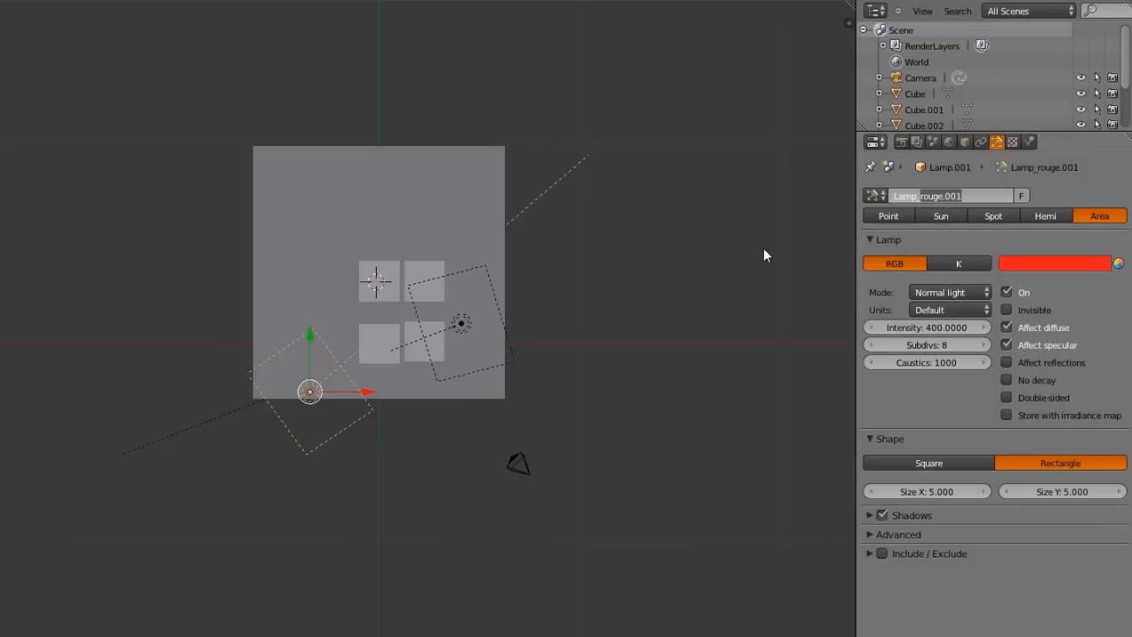
type("eu")
key("Return")
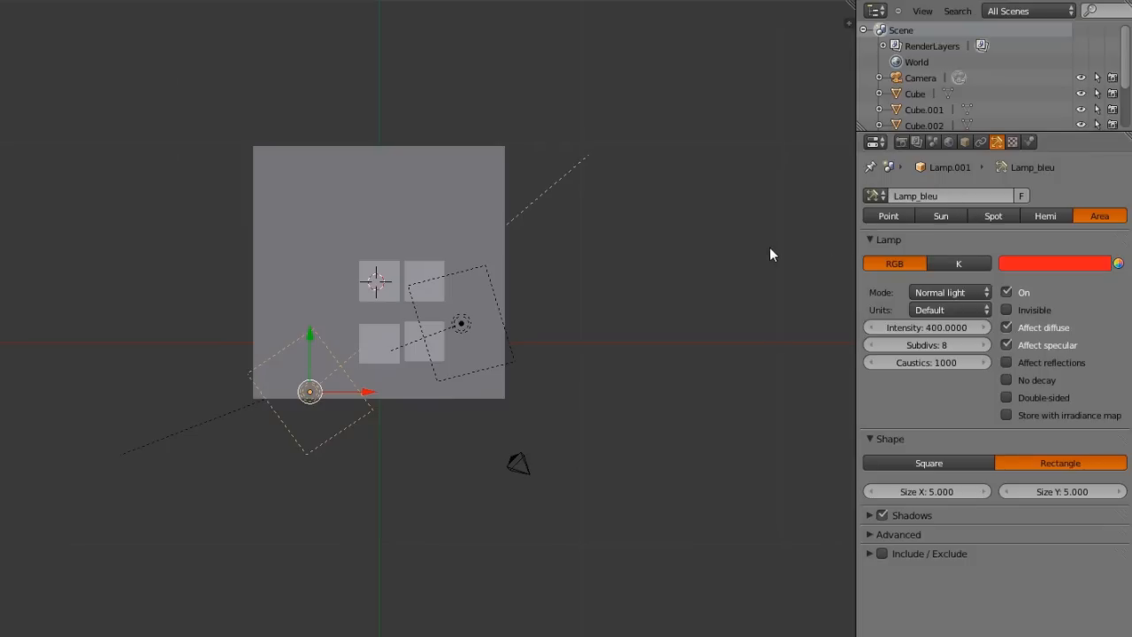
left_click(1023, 264)
left_click_drag(1060, 67, 1077, 52)
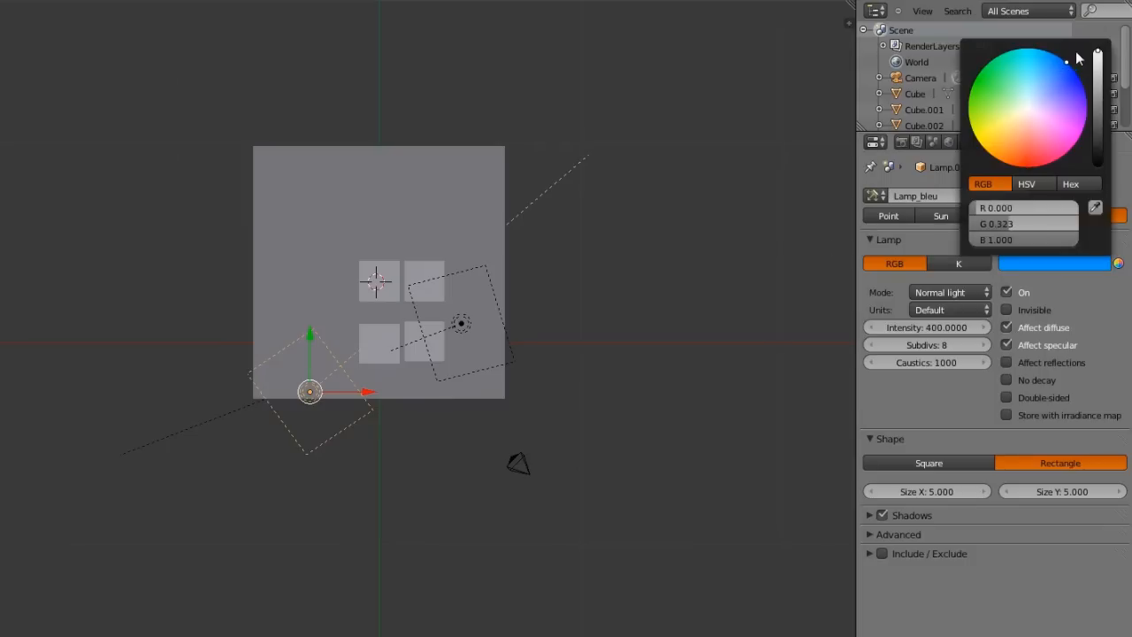
- Place the 3D cursor above the cubes between the two area lamps and add a Hemi lamp there
middle_click_drag(460, 182, 394, 319)
left_click(400, 179)
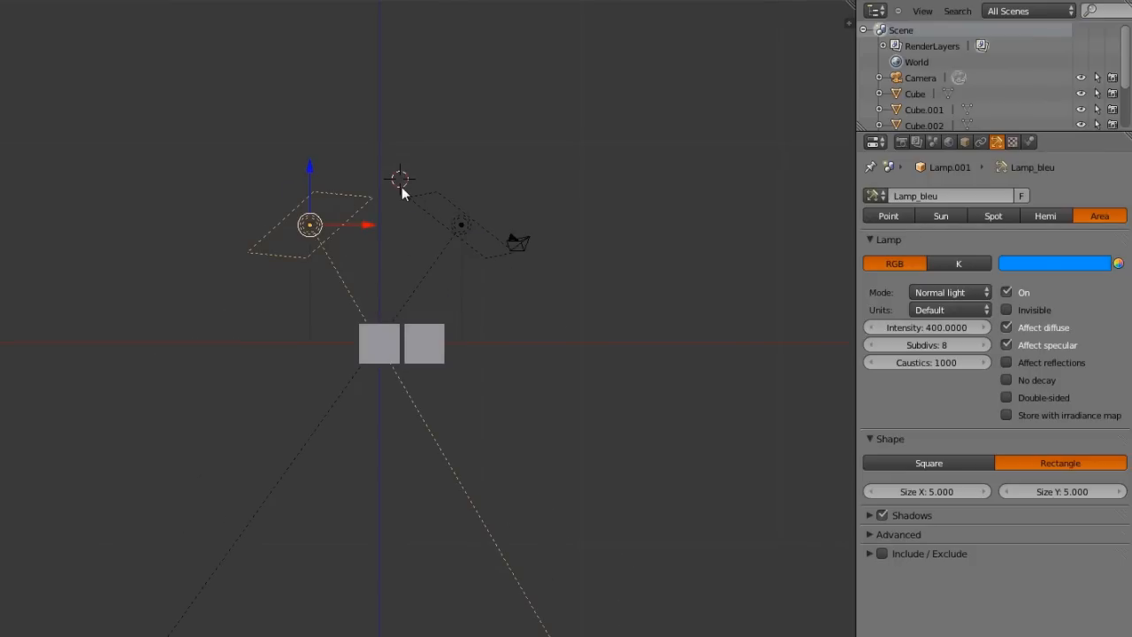
key("KP_7")
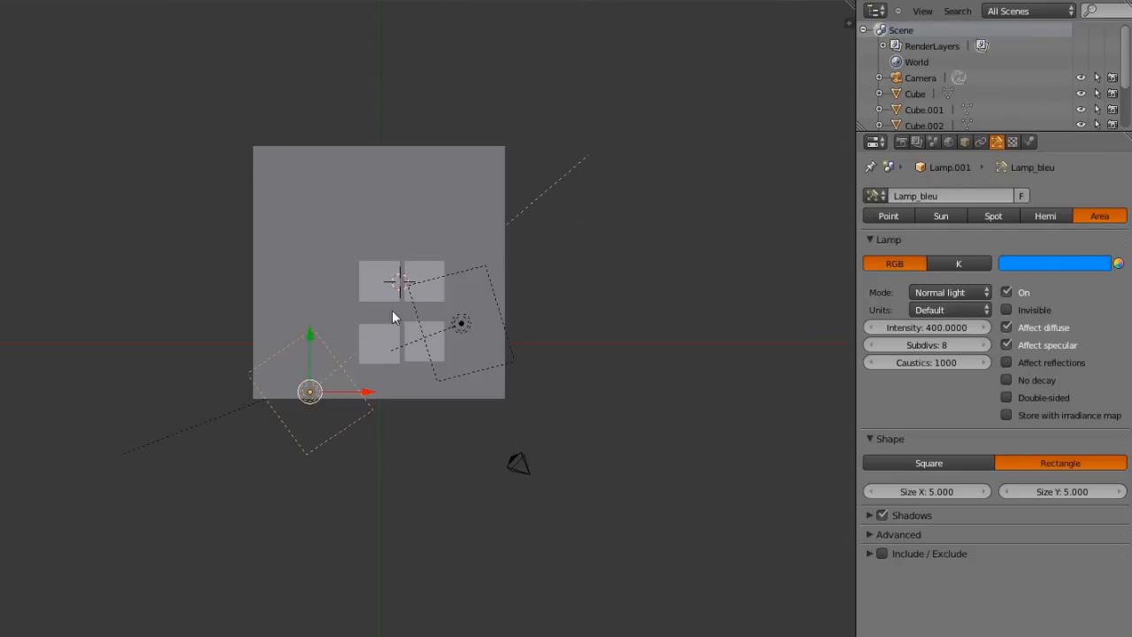
key("shift+a")
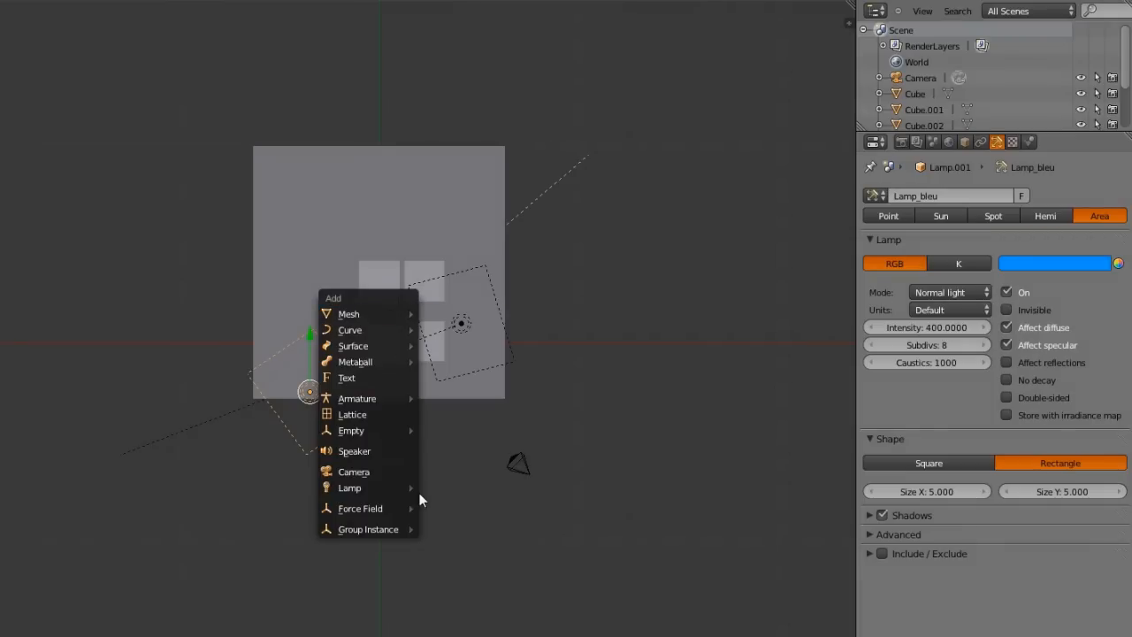
mouse_move(387, 493)
left_click(448, 540)
key("KP_1")
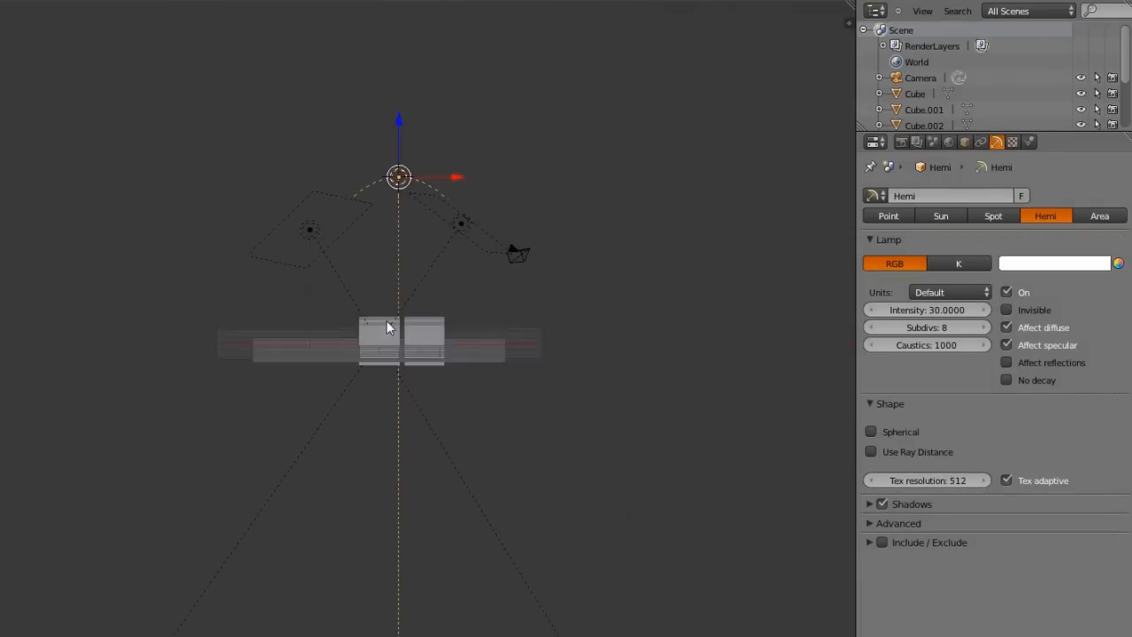
middle_click_drag(397, 88, 763, 500)
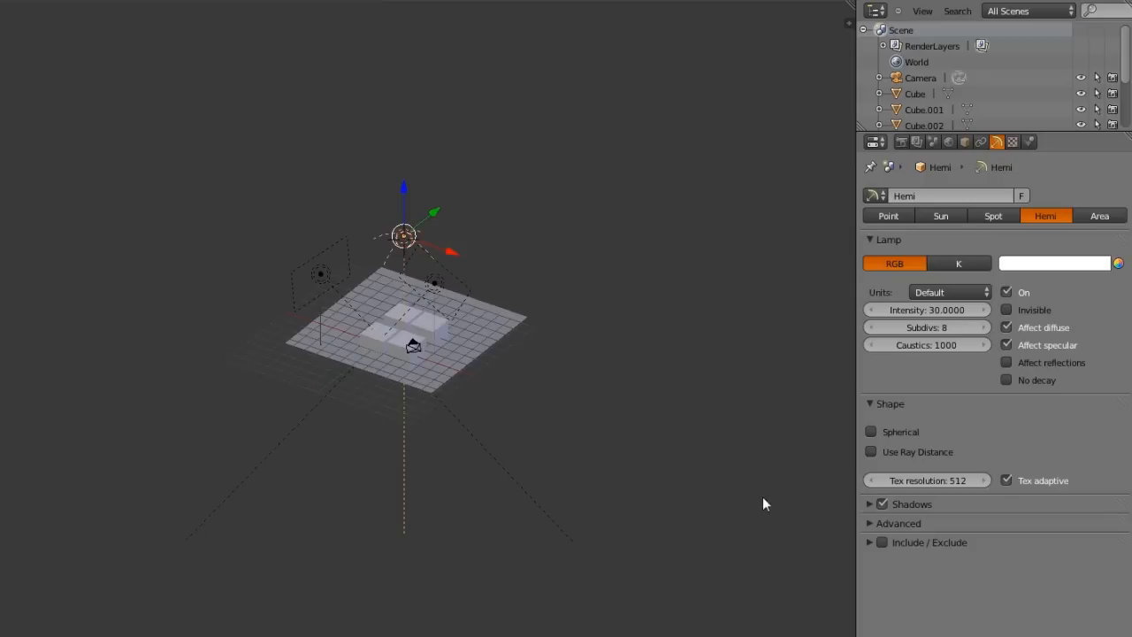
- Assign Lamp_bleu to the Light Select render element and name the element bleu
left_click(901, 141)
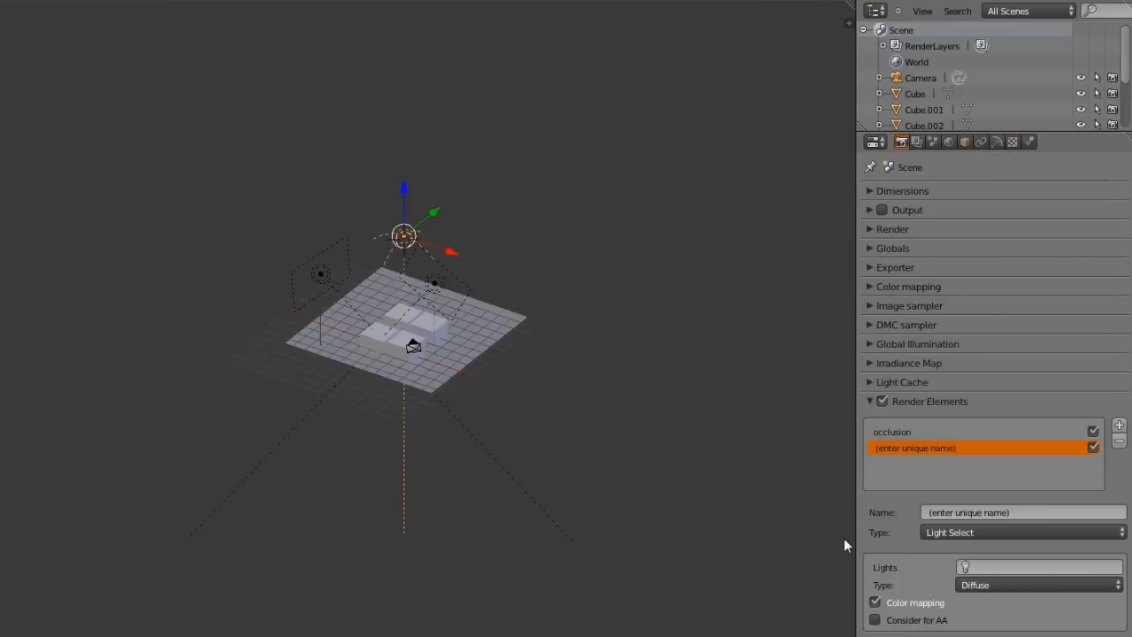
left_click(966, 571)
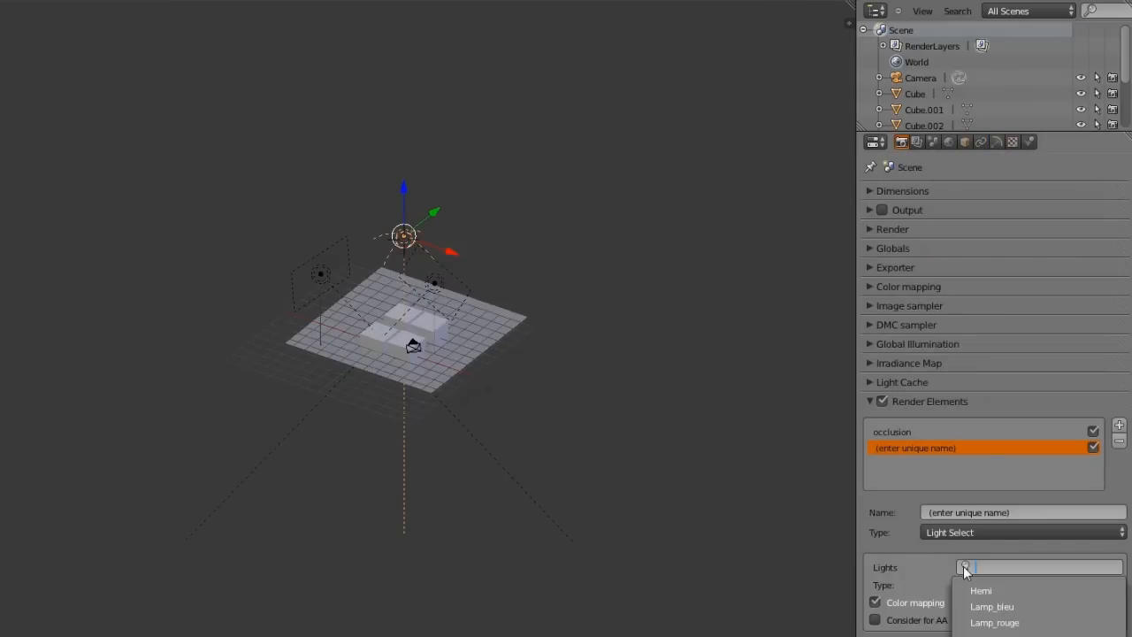
left_click(999, 607)
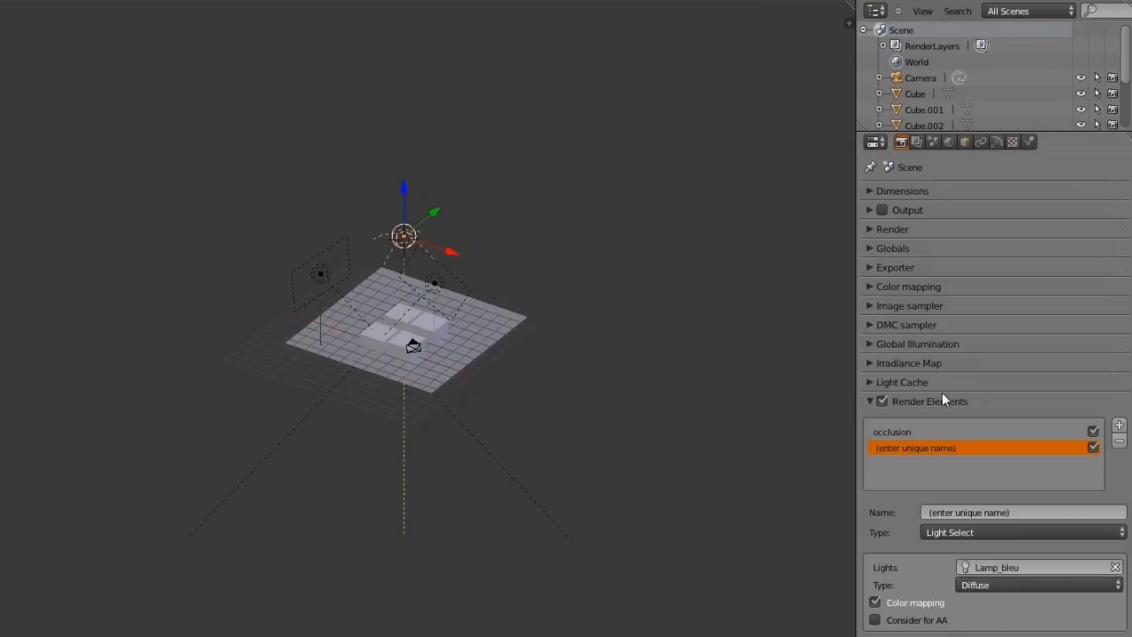
left_click(948, 514)
type("bleu")
key("Return")
- Add a Light Select render element for Lamp_rouge and name it rouge
left_click(1119, 425)
left_click(905, 465)
left_click(946, 533)
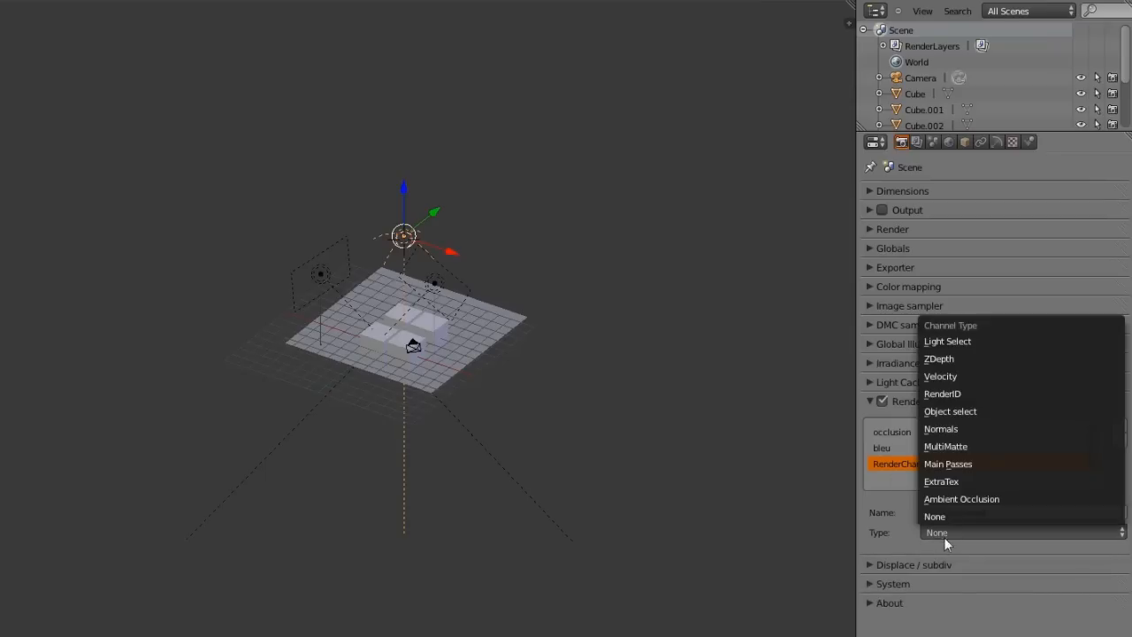
left_click(944, 342)
left_click(973, 569)
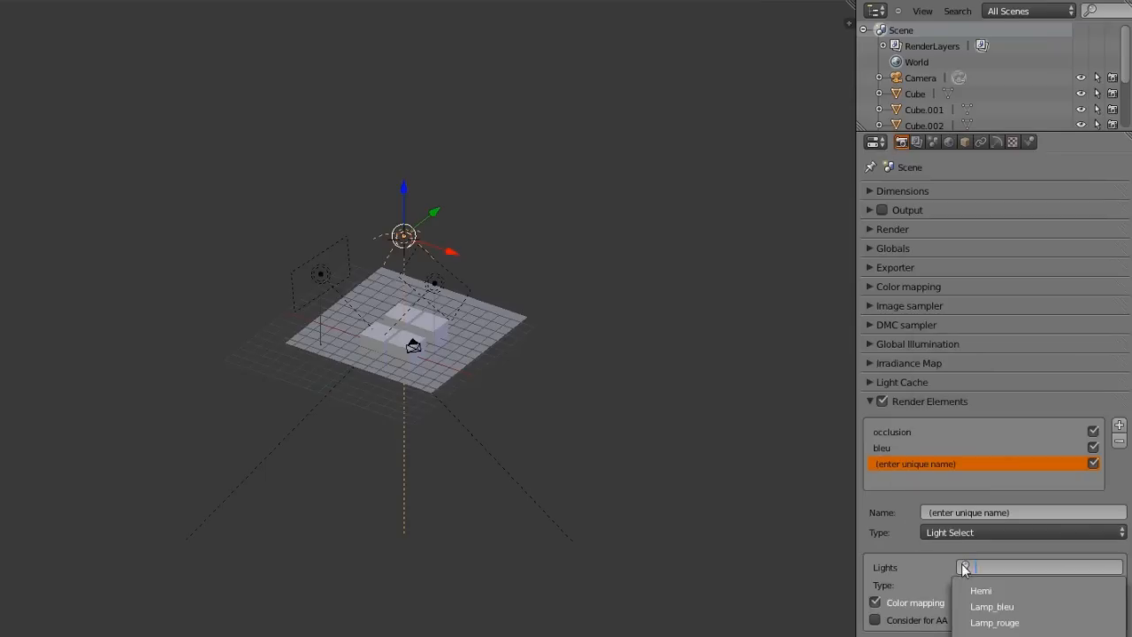
left_click(994, 622)
left_click(975, 513)
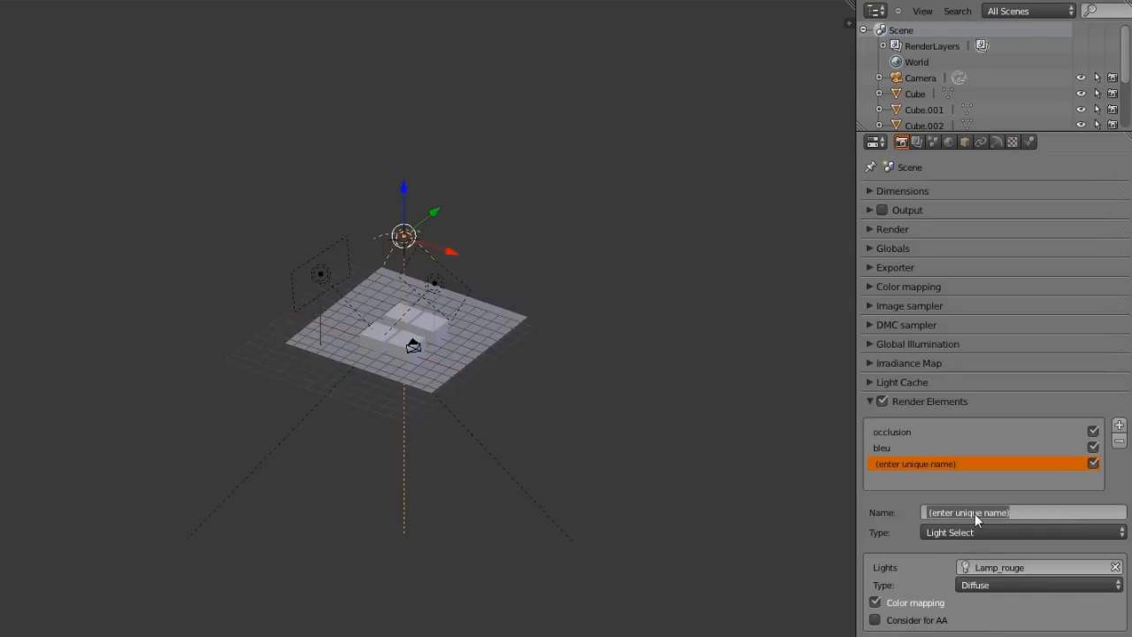
type("rouge")
key("Return")
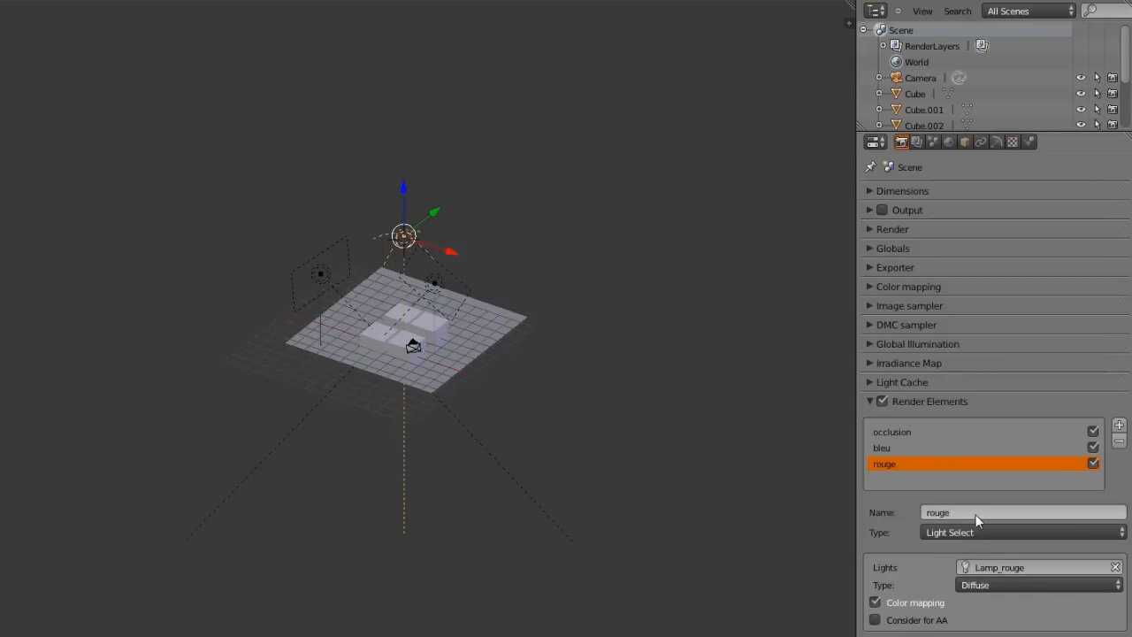
- Render the scene and view the occlusion, bleu and rouge channels in the V-Ray frame buffer
key("F12")
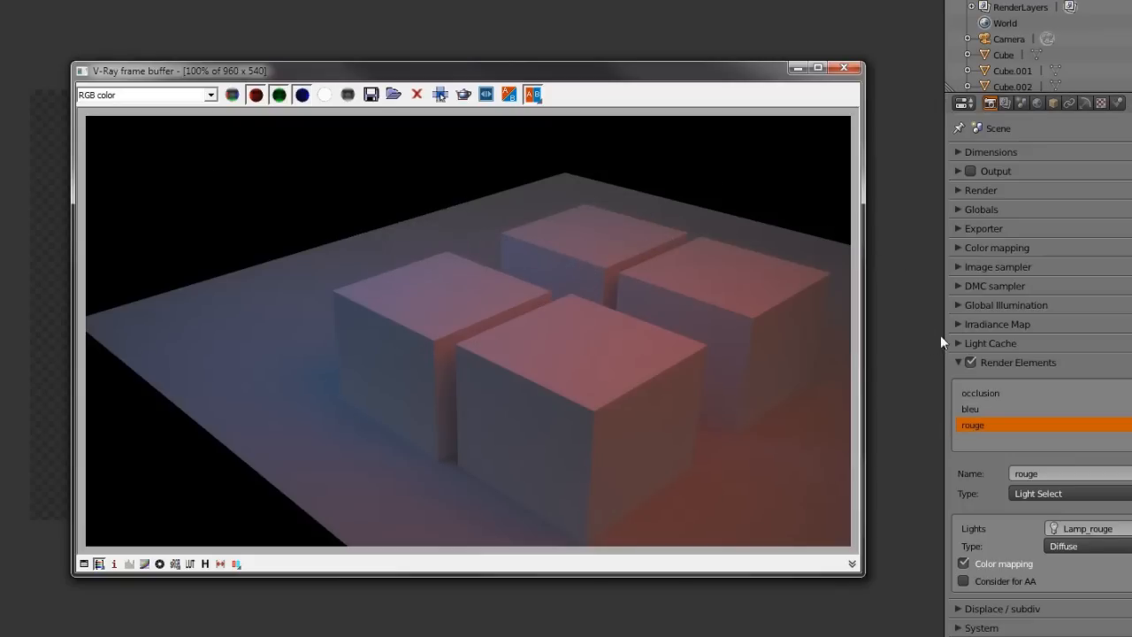
left_click_drag(382, 73, 349, 60)
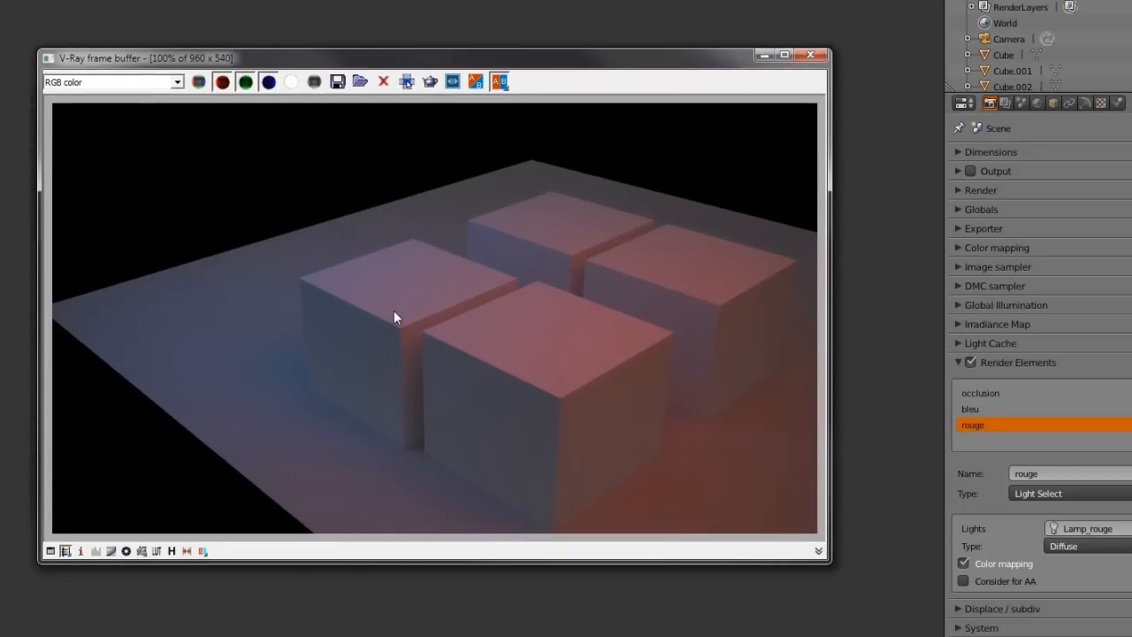
left_click_drag(493, 59, 500, 54)
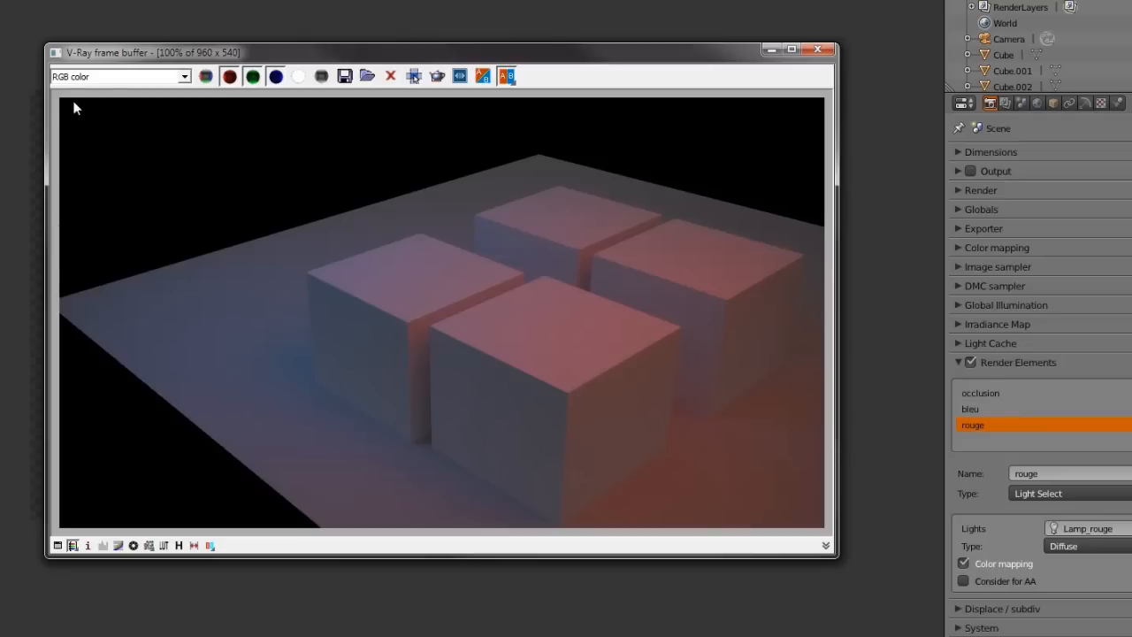
left_click(112, 79)
left_click(195, 123)
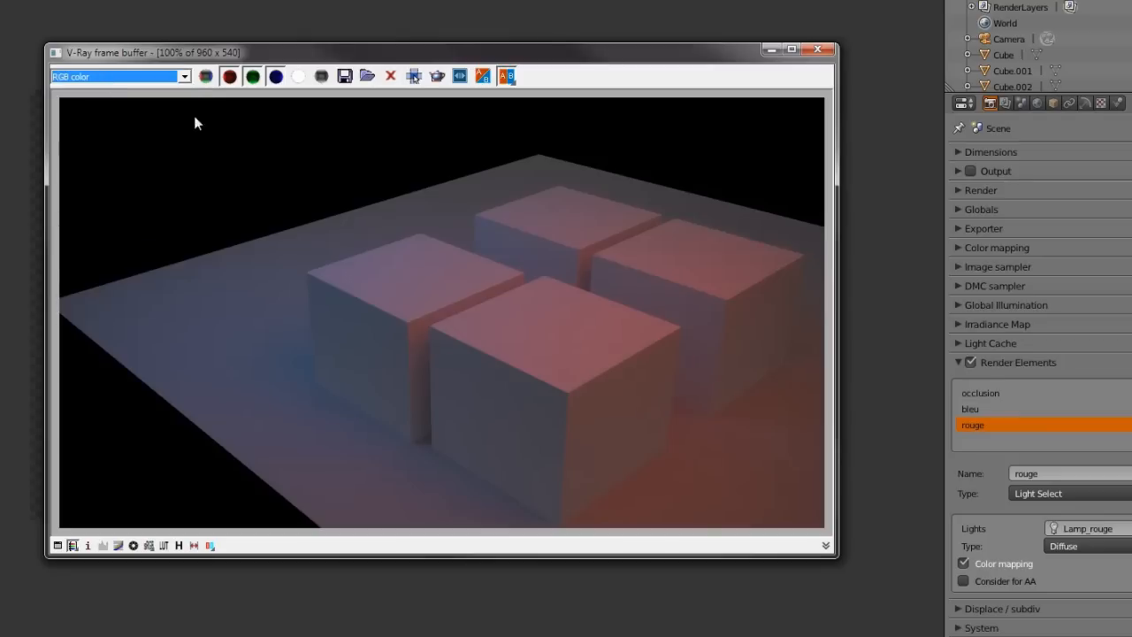
left_click(118, 78)
left_click(108, 113)
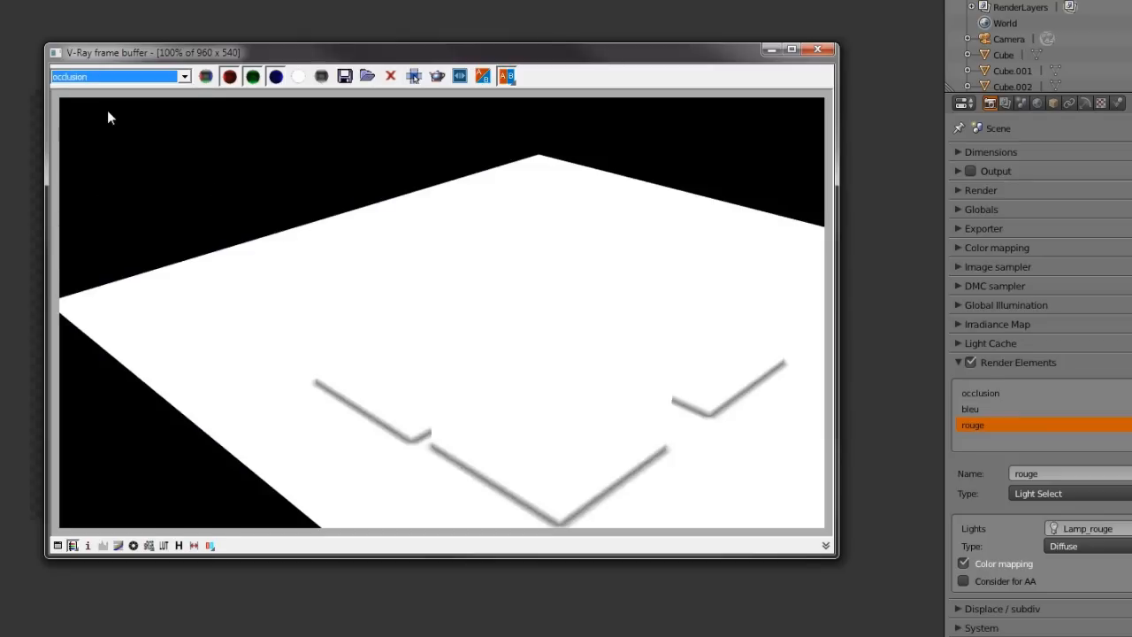
left_click(114, 77)
left_click(104, 122)
left_click(147, 78)
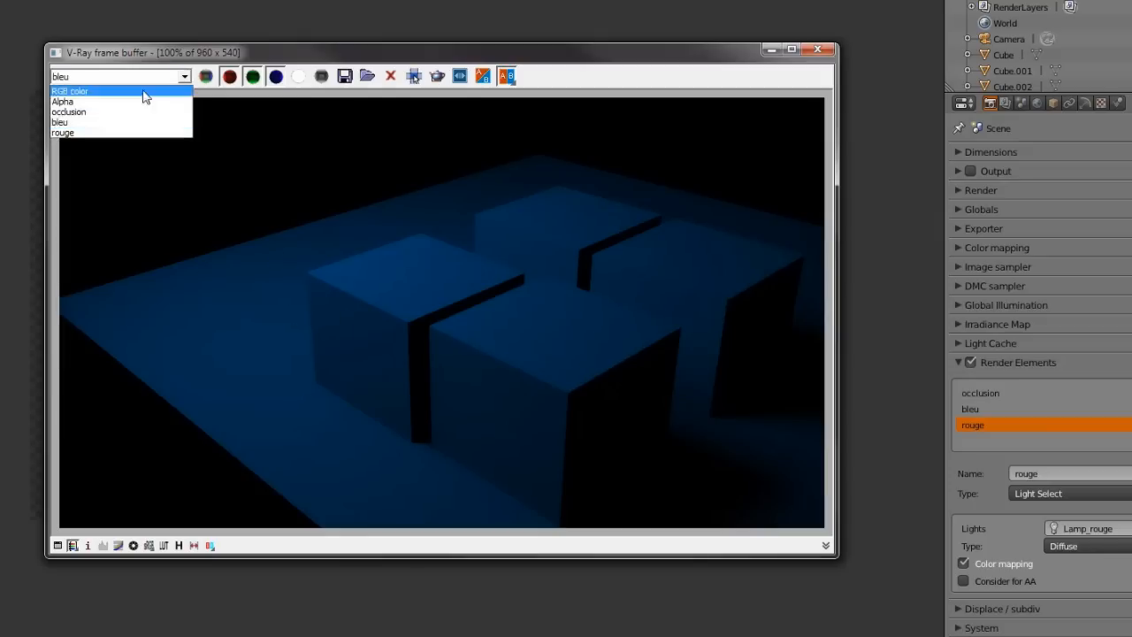
left_click(129, 132)
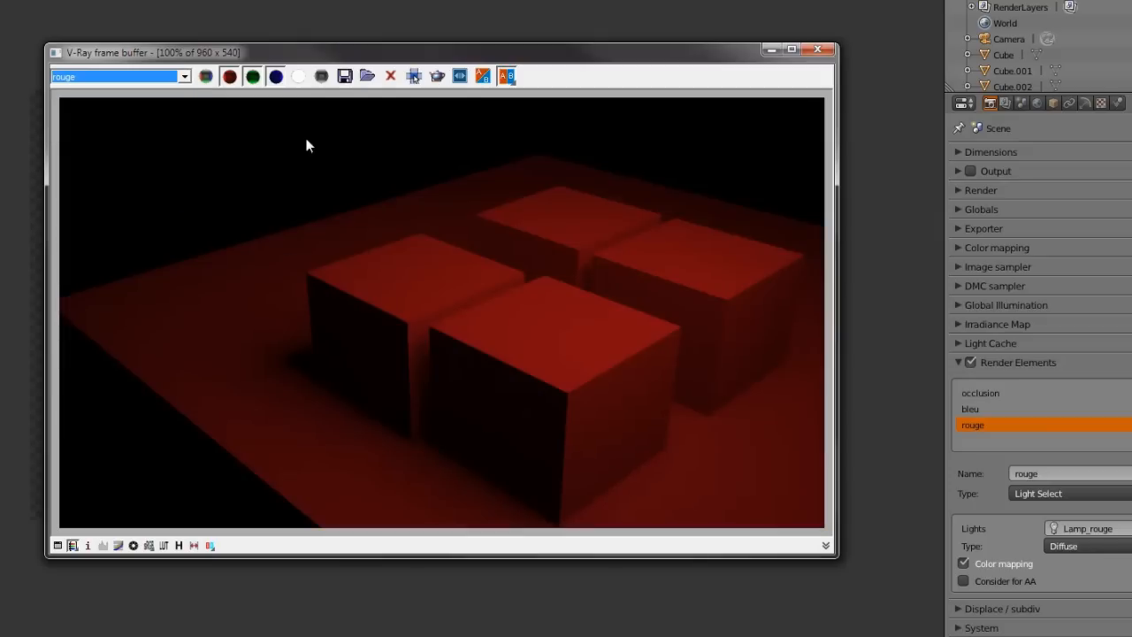
- Save the rendered image and its channels under the file name 01 in the TEST folder
left_click(345, 76)
left_click(210, 399)
type("01")
key("Return")
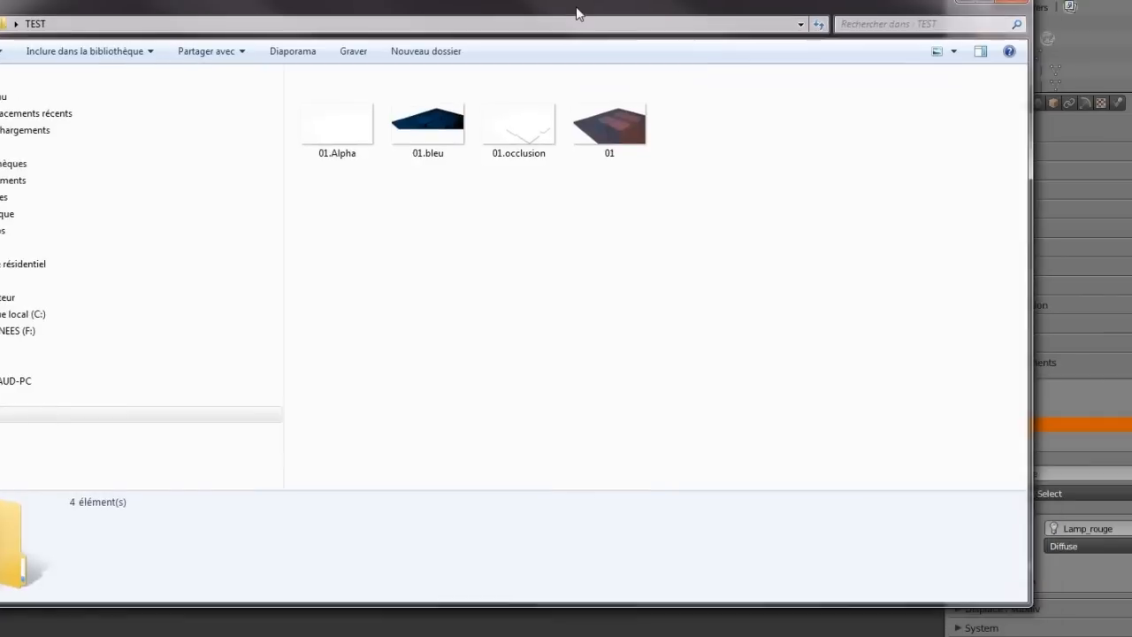
- In the TEST folder in Windows Explorer, open 01.bleu and browse the saved channel images, then return to Blender's 3D view
left_click_drag(576, 6, 627, 38)
left_click(478, 149)
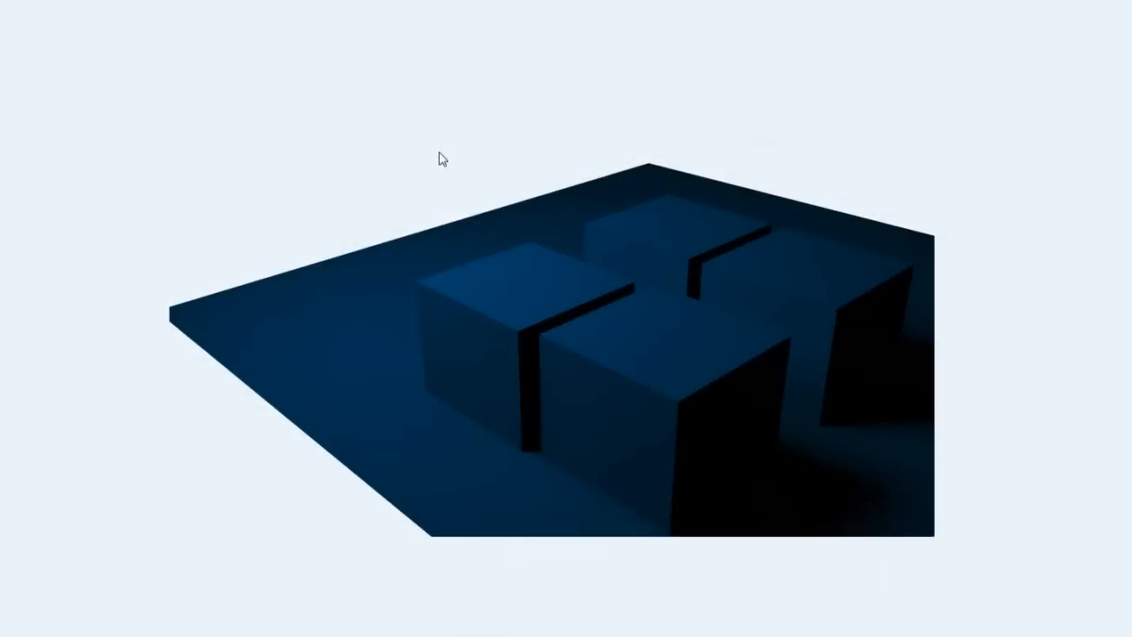
key("Right")
key("Right")
key("Right")
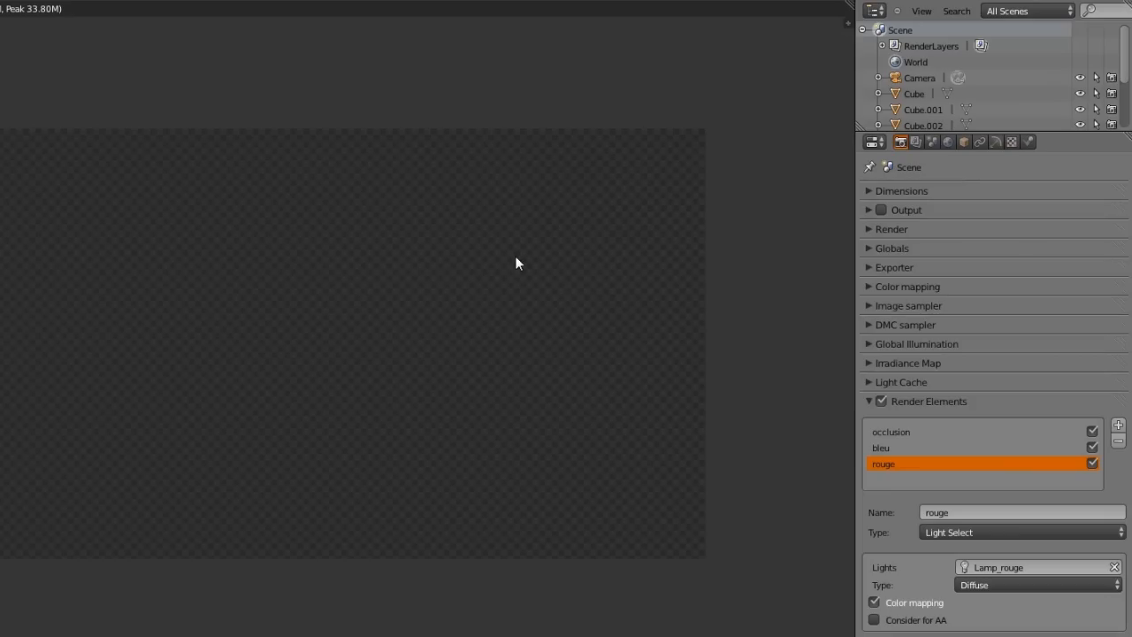
key("Escape")
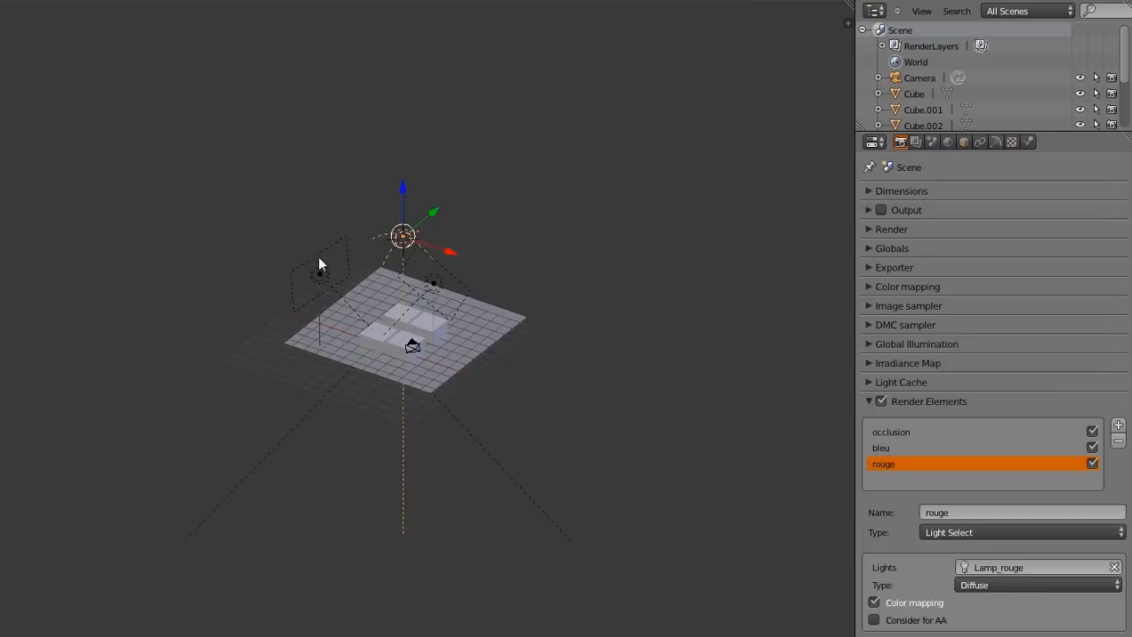
- Examine the scene's Lights list with each lamp's color, intensity and subdivisions, selecting the area lamps for comparison
left_click(916, 143)
left_click(933, 143)
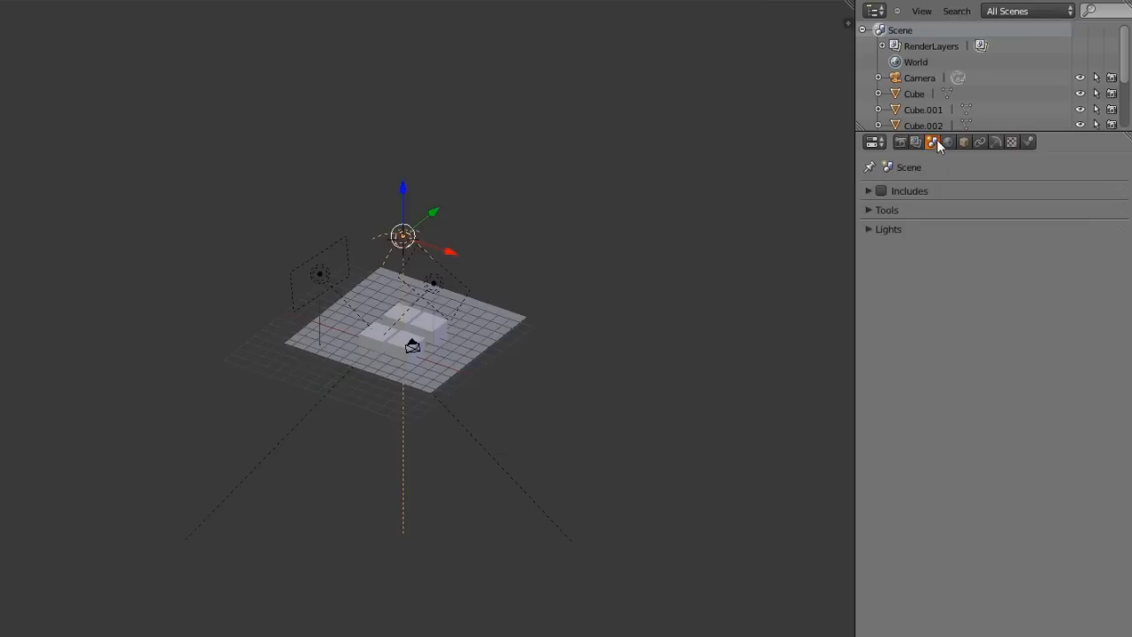
left_click(869, 229)
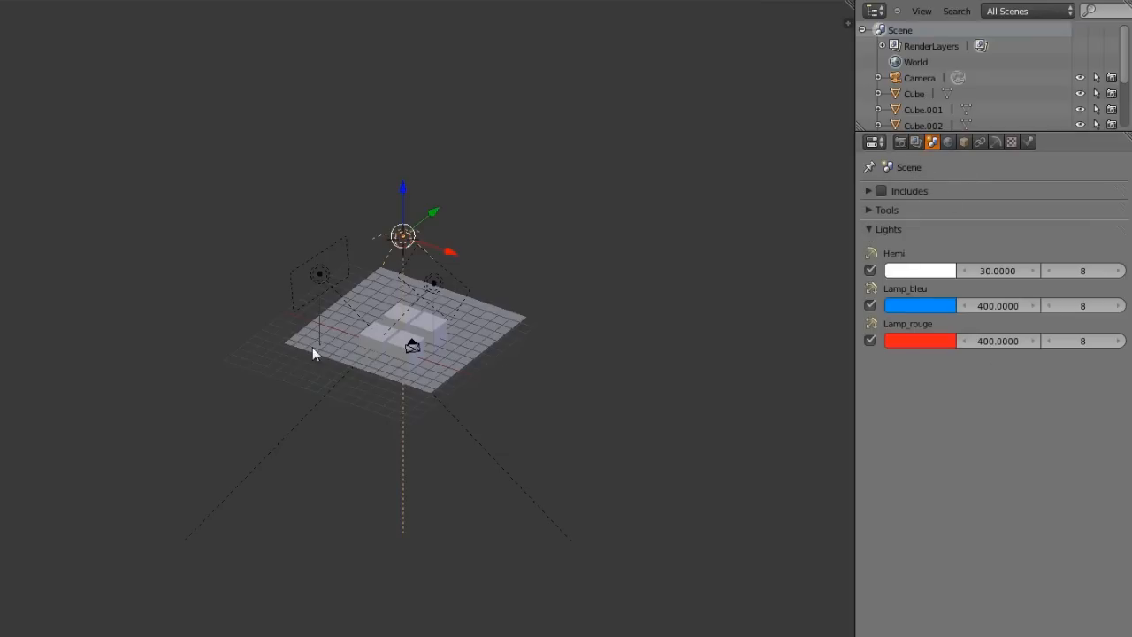
middle_click_drag(326, 412, 281, 399)
right_click(326, 256)
right_click(426, 284)
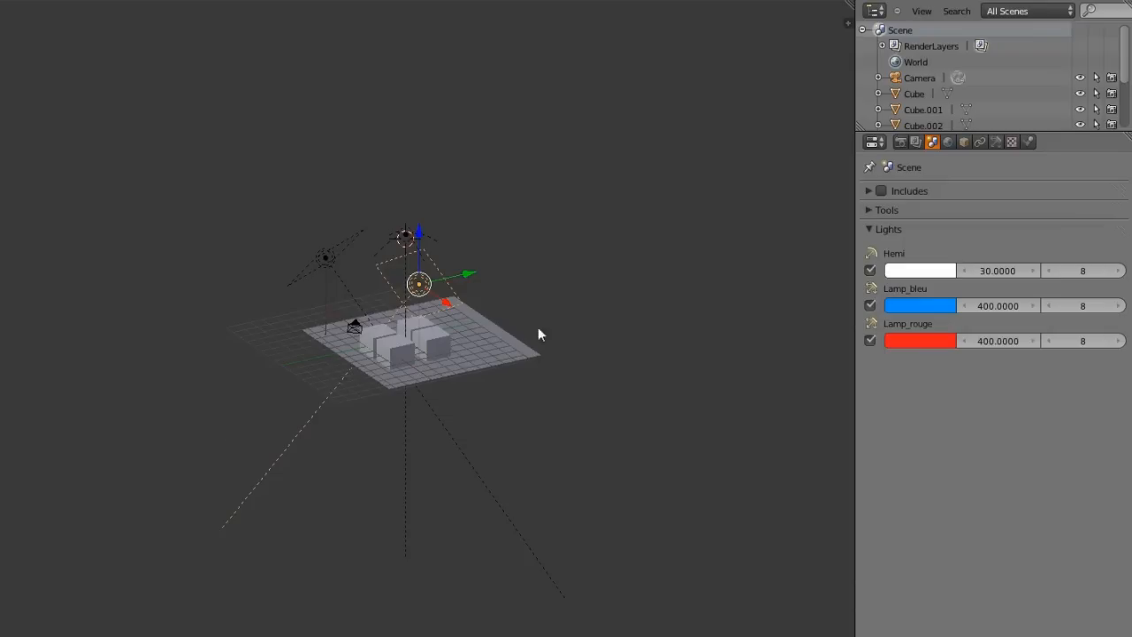
left_click(866, 228)
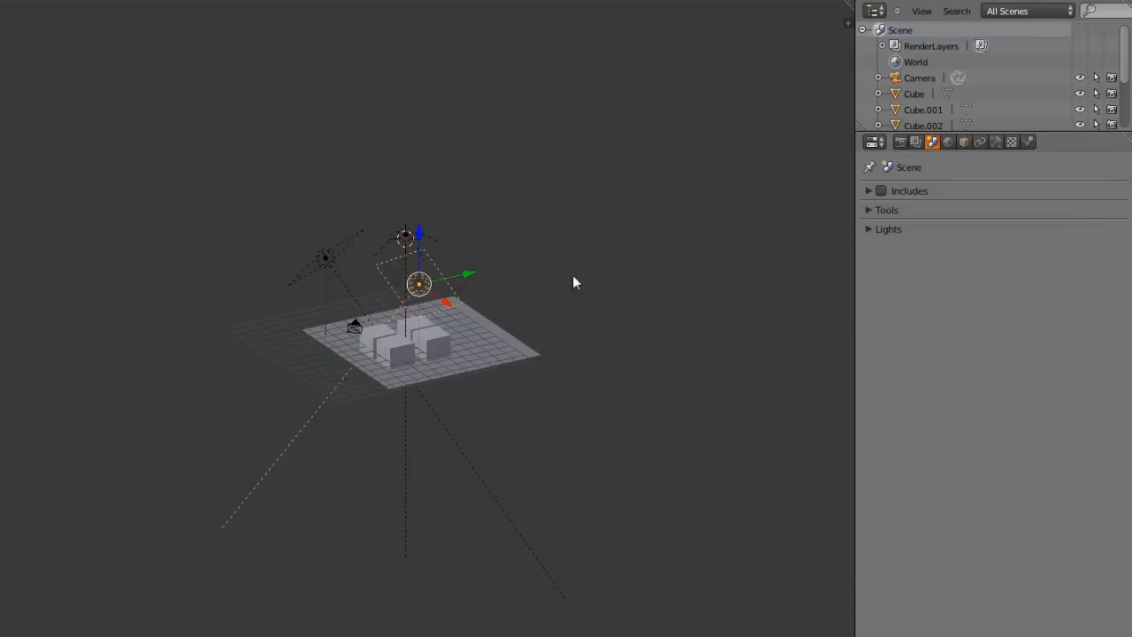
- Return to the render settings, collapse Render Elements, and render the scene from the camera view
middle_click_drag(230, 375, 278, 413)
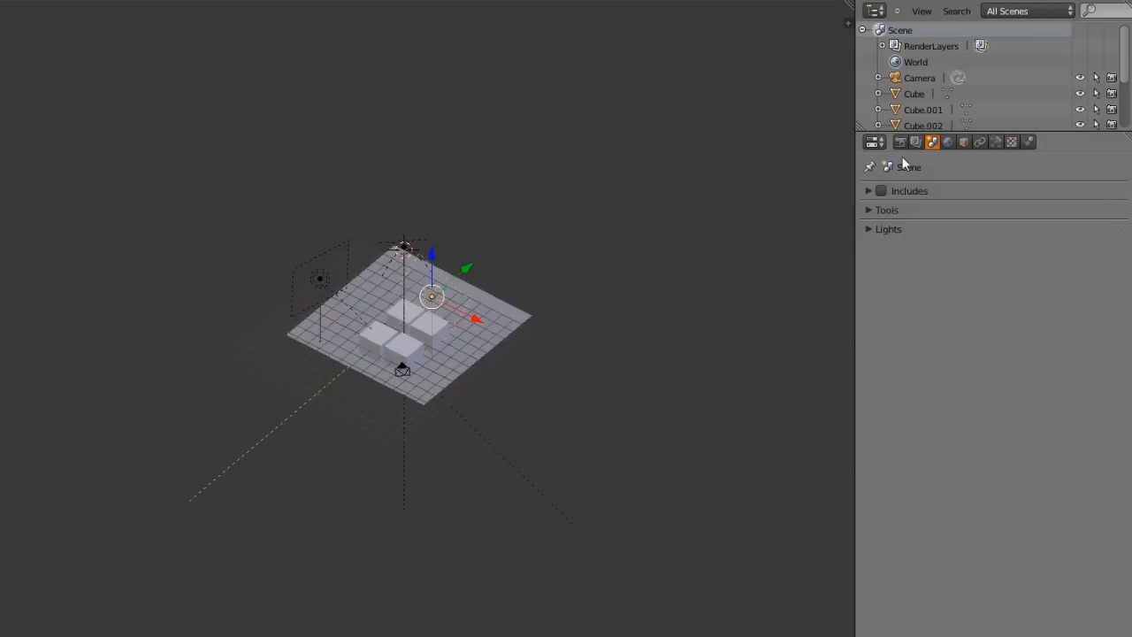
left_click(901, 142)
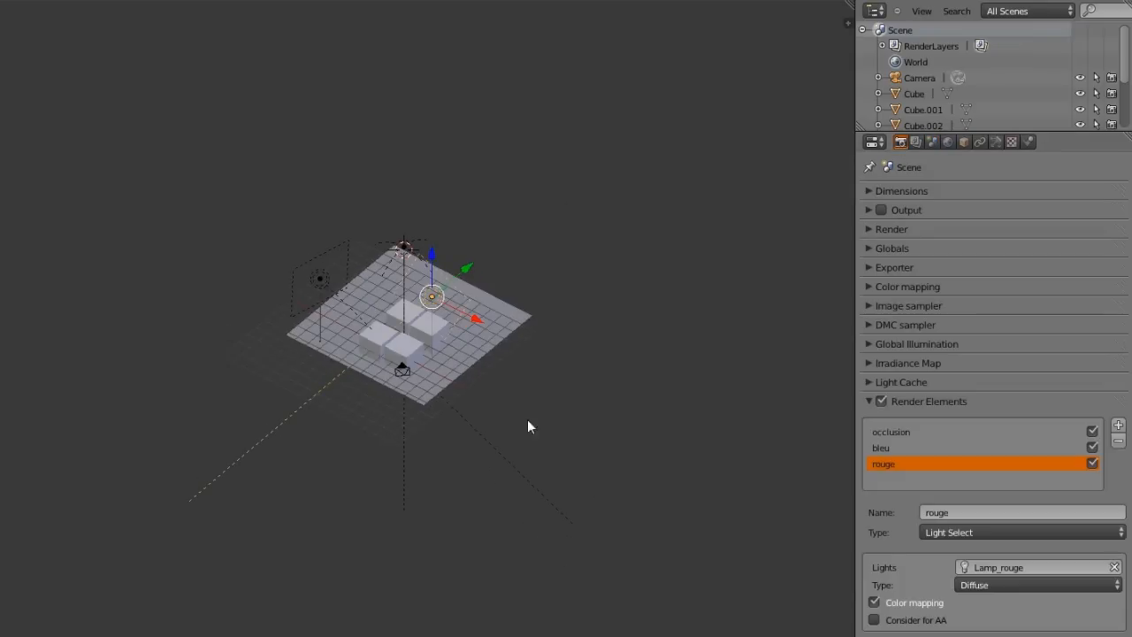
left_click(870, 401)
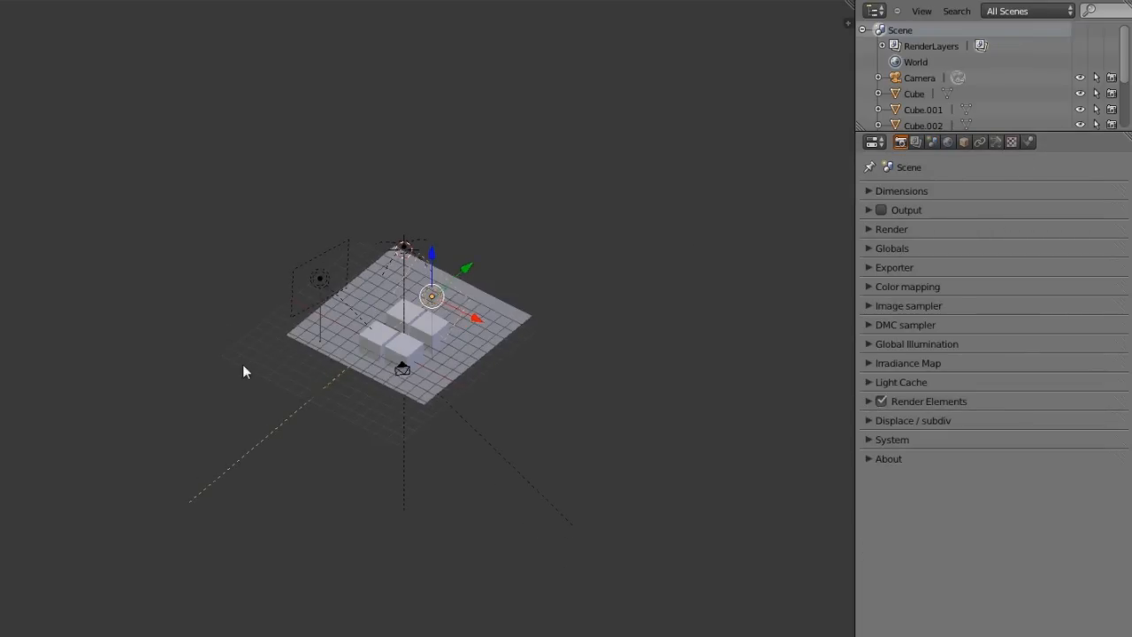
middle_click_drag(243, 371, 414, 333)
right_click(398, 340)
key("KP_0")
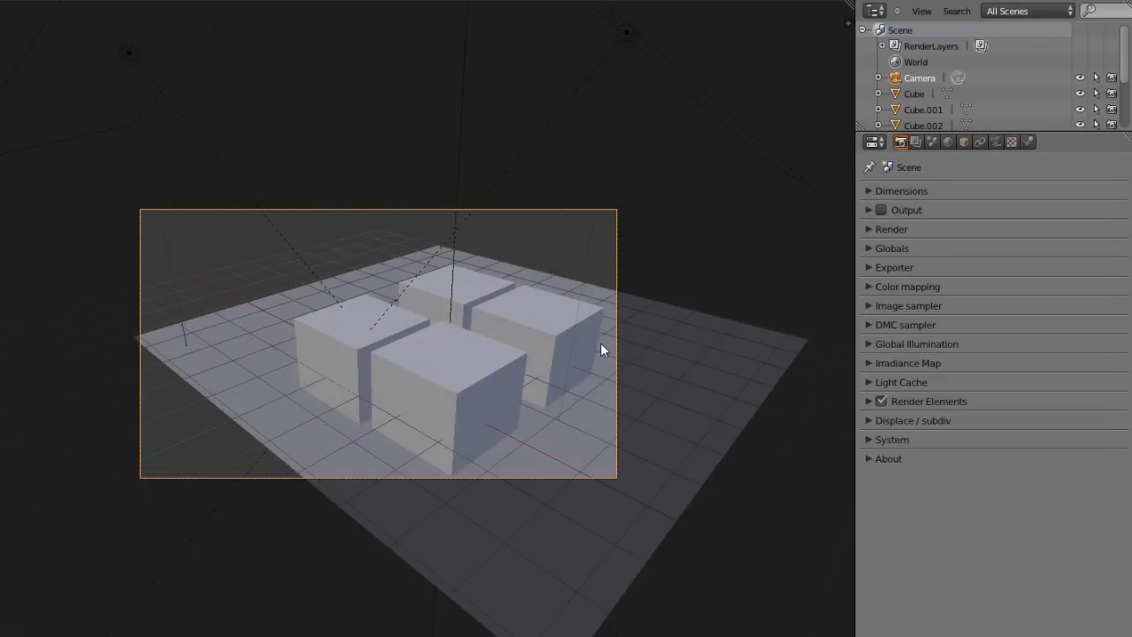
key("F12")
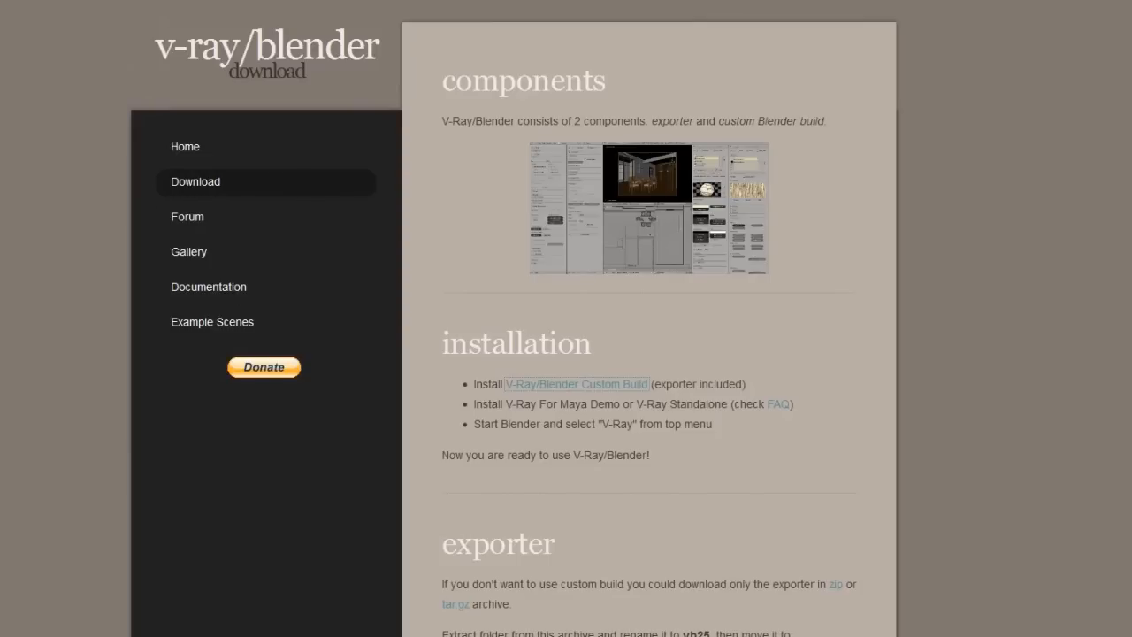
- Switch to the V-Ray/Blender website and browse its example scenes for versions 2.5 and 2.4
left_click(202, 318)
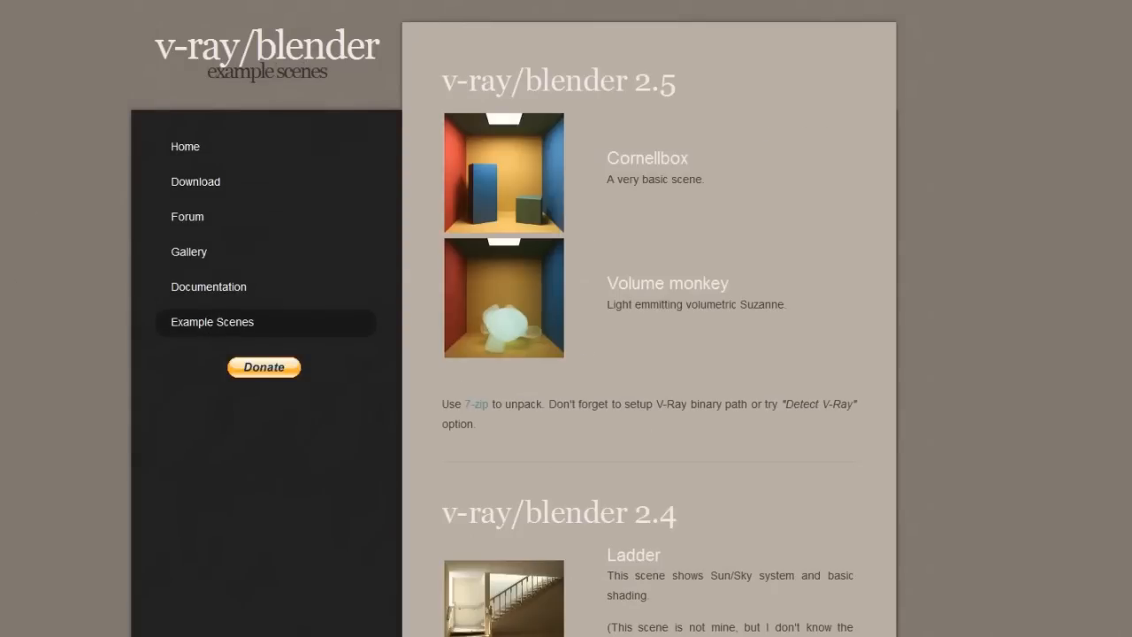
scroll(765, 458, "down", 5)
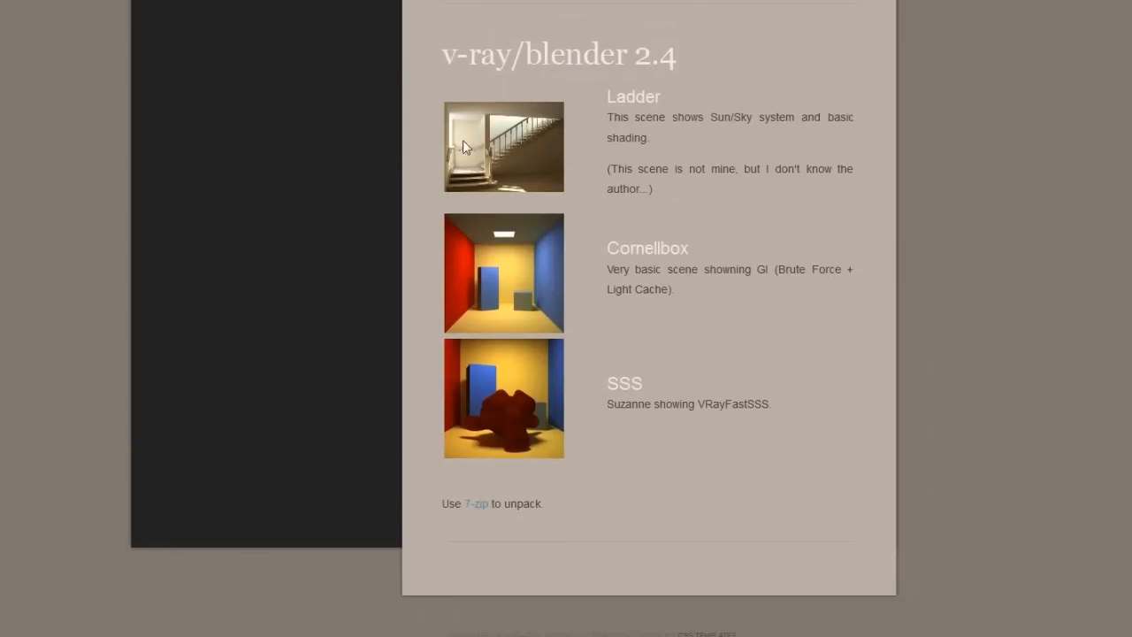
left_click(702, 63)
scroll(421, 186, "up", 5)
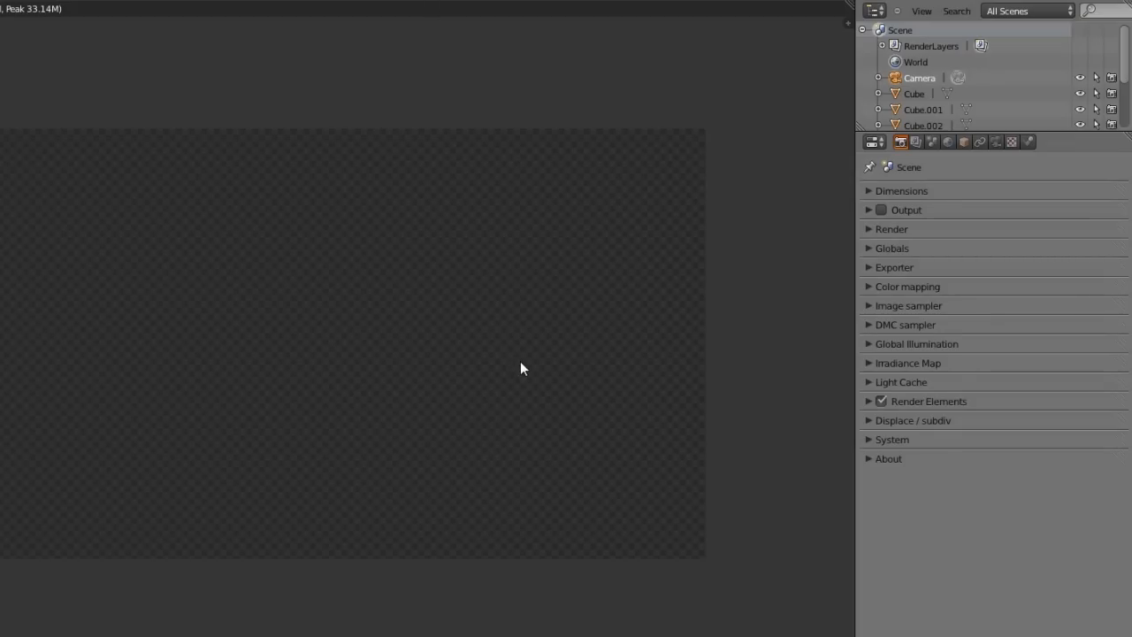
- Return to the camera view in Blender and examine the Output path, filename and format options, leaving Output disabled
key("Escape")
middle_click_drag(450, 354, 403, 383)
scroll(404, 379, "down", 4)
scroll(655, 348, "down", 6)
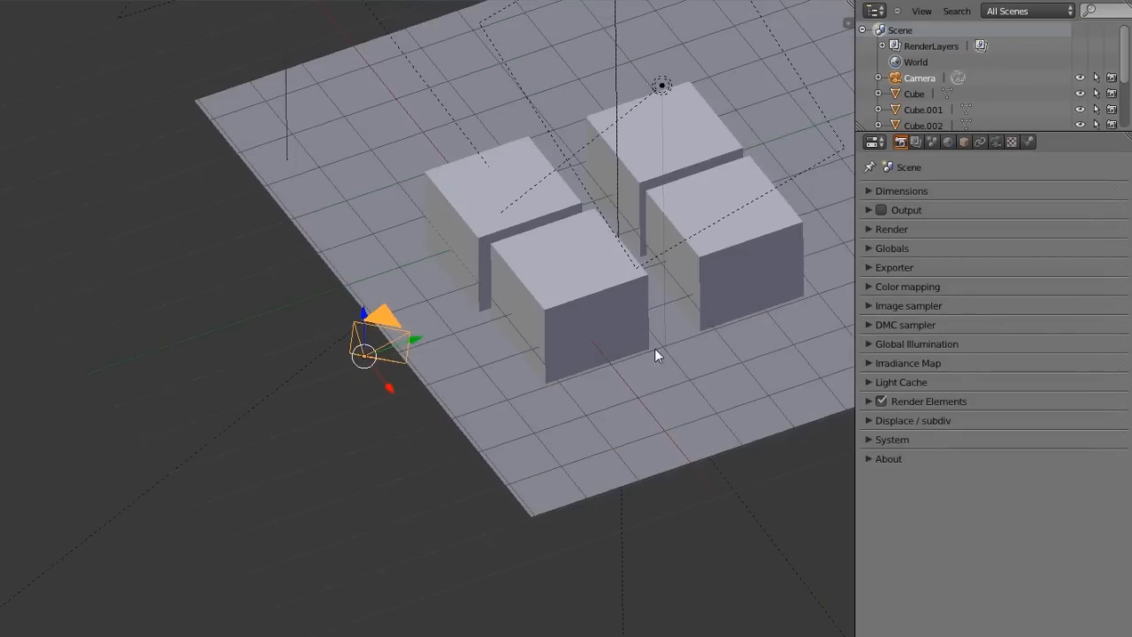
key("KP_0")
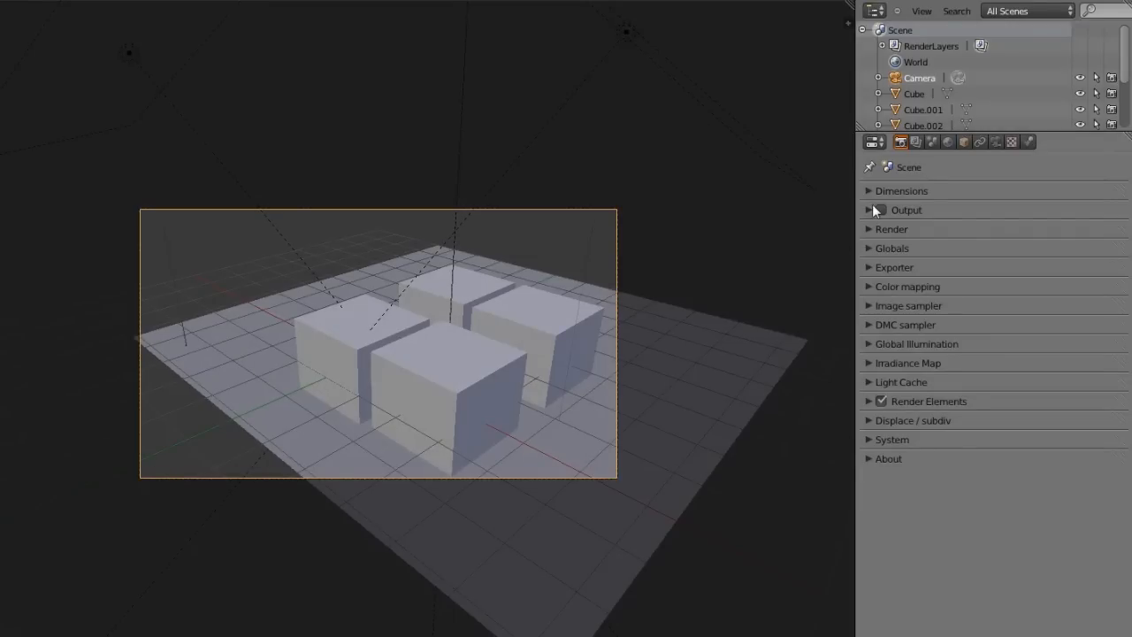
left_click(882, 210)
left_click(867, 210)
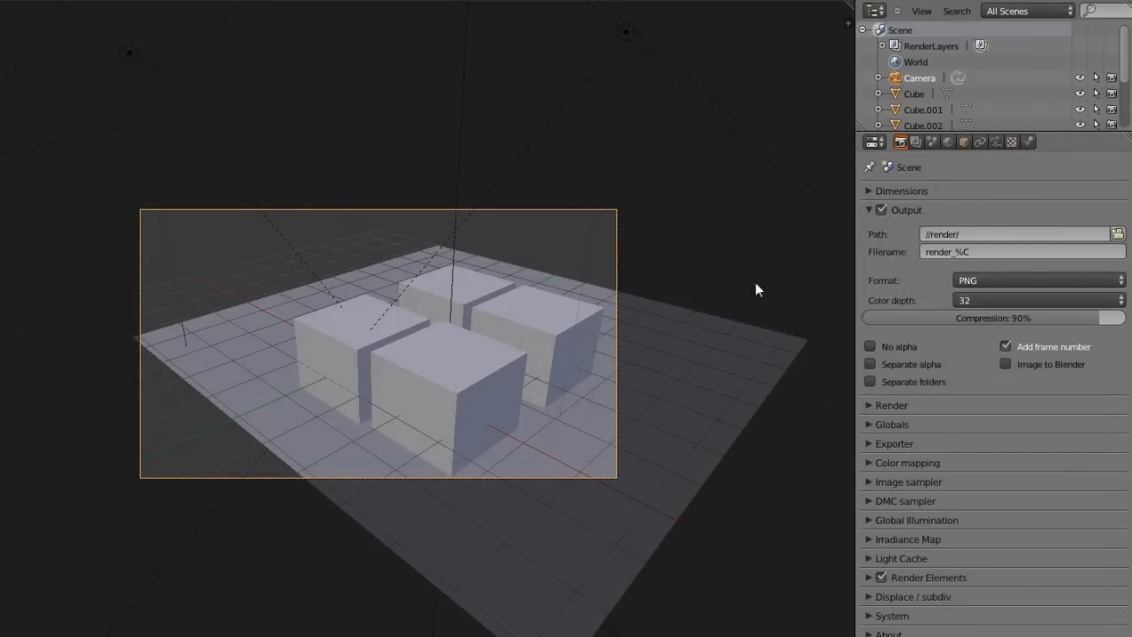
left_click(881, 210)
- Render the scene with Output disabled, then close the V-Ray frame buffer
key("F12")
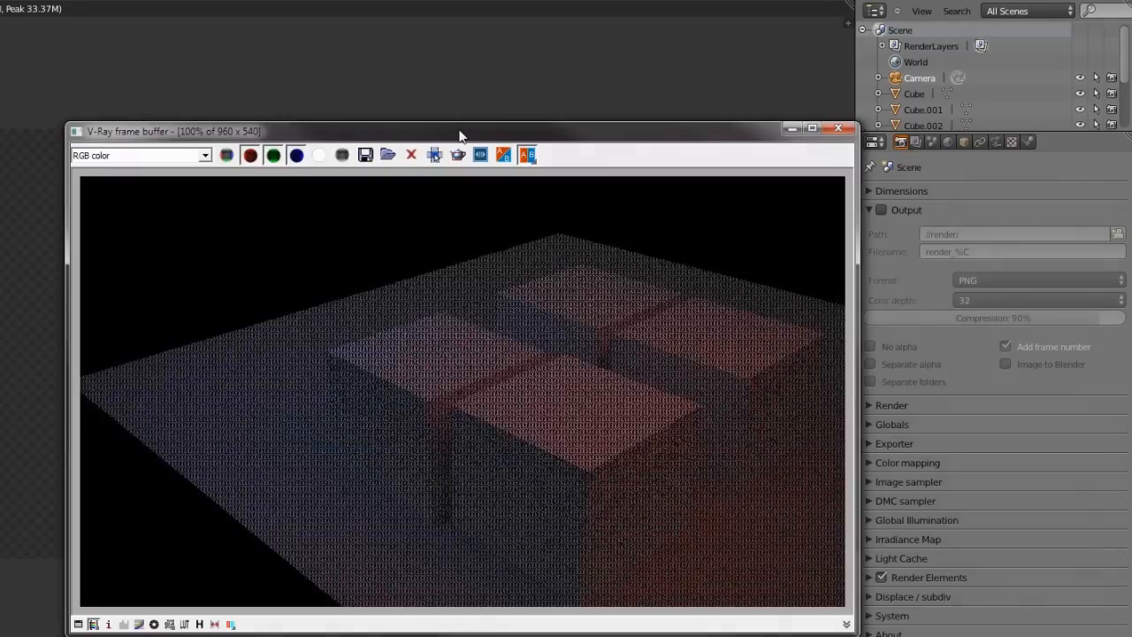
left_click_drag(463, 134, 399, 102)
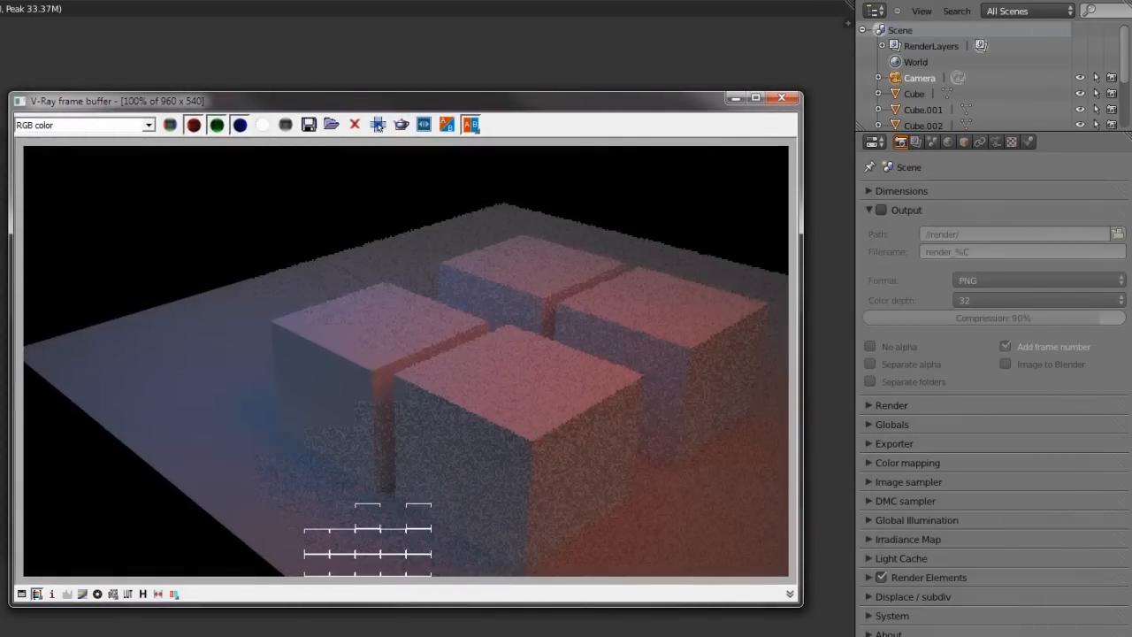
left_click(782, 97)
- Switch Output on and back off, collapse its settings, and expand Dimensions to examine the resolution and frame range options
left_click(881, 210)
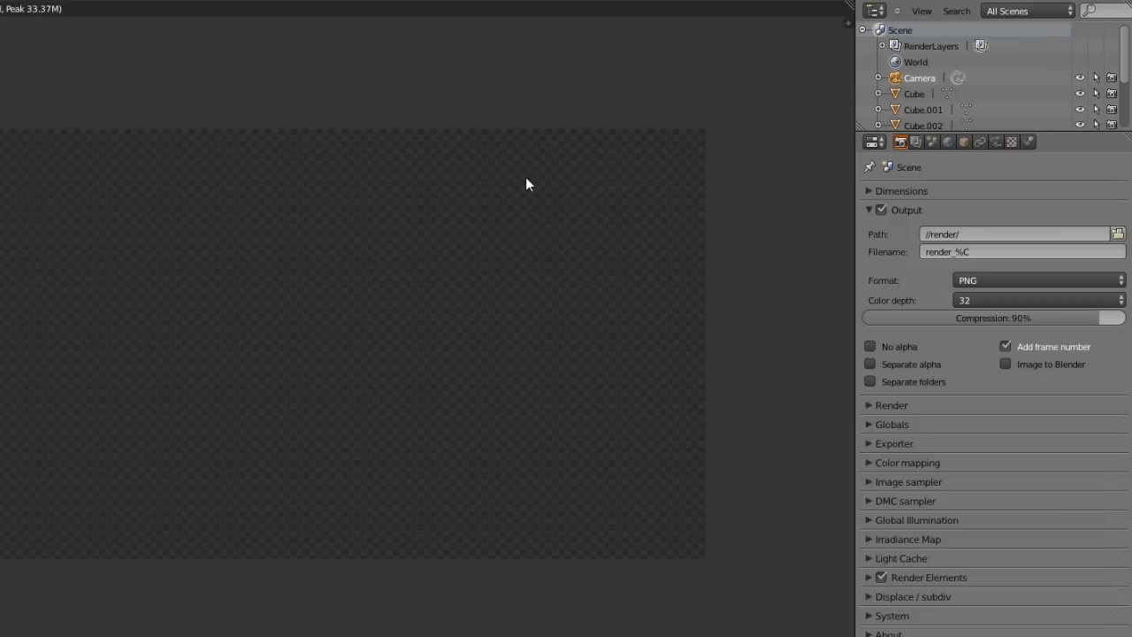
left_click(883, 209)
left_click(868, 193)
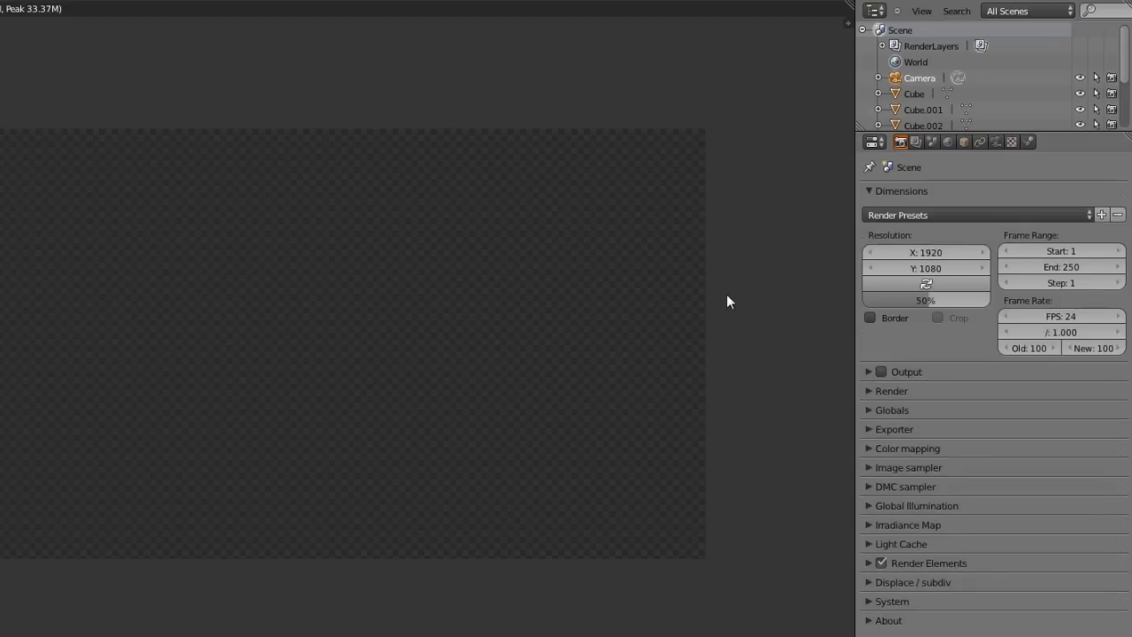
left_click(948, 143)
left_click(900, 142)
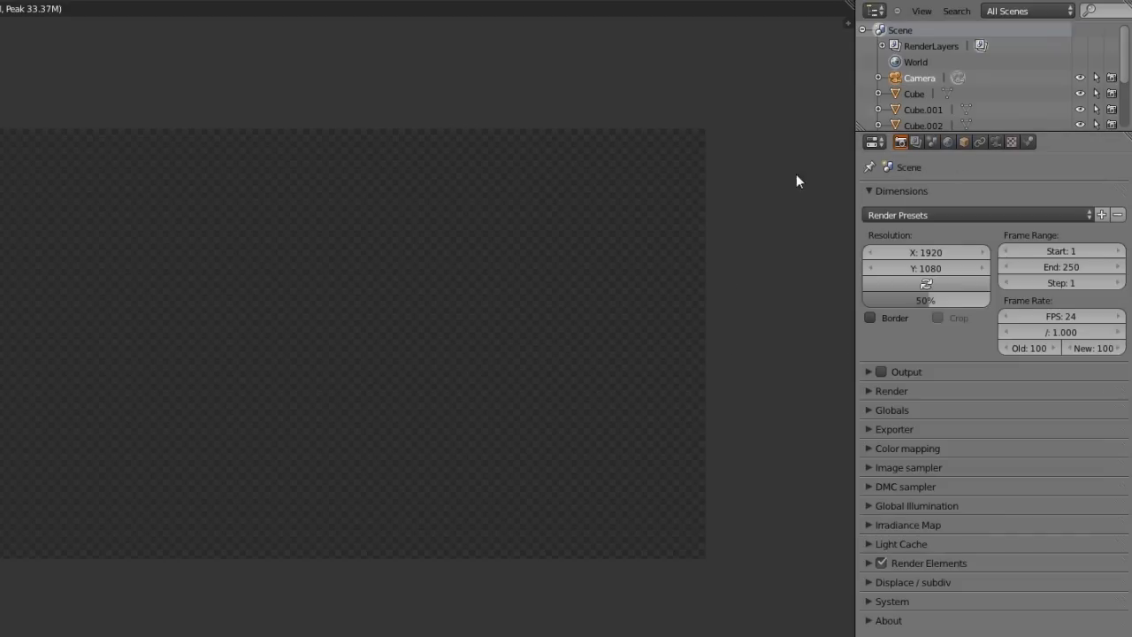
scroll(708, 388, "down", 1)
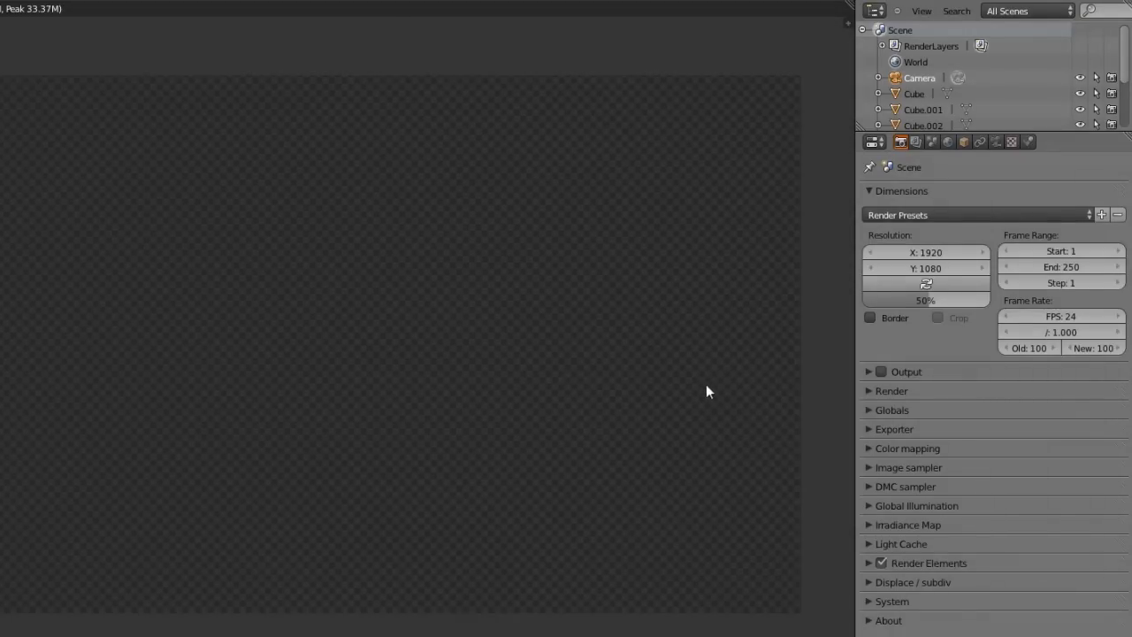